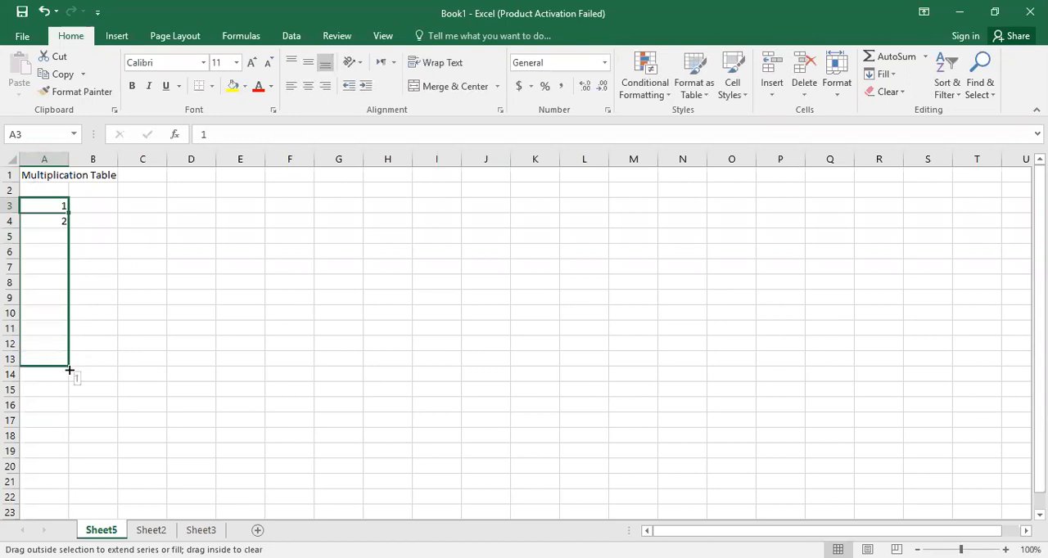
# Fill A3:A14 as a series from 1 to 12.
pyautogui.moveTo(69, 377); pyautogui.dragTo(69, 378)
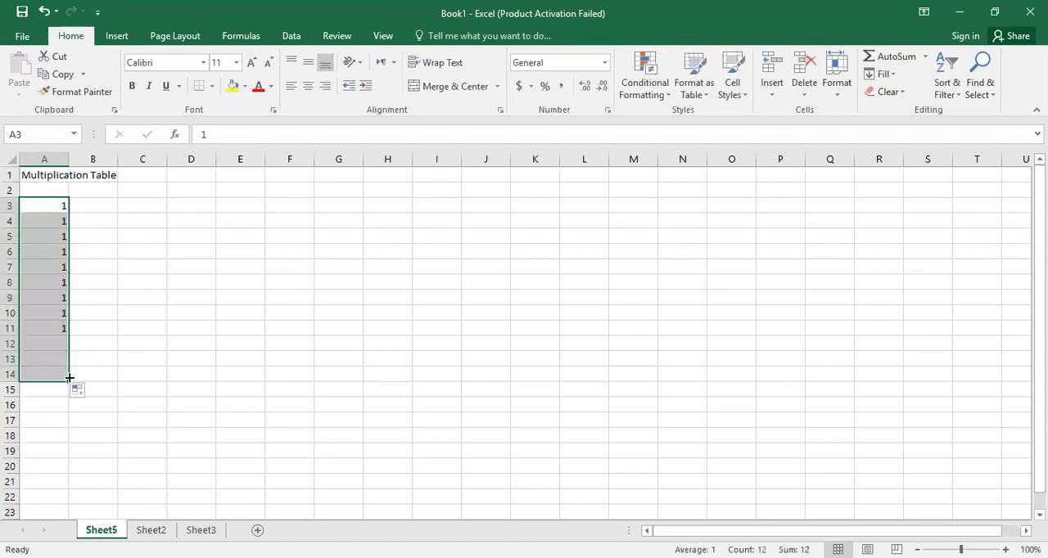
pyautogui.click(79, 393)
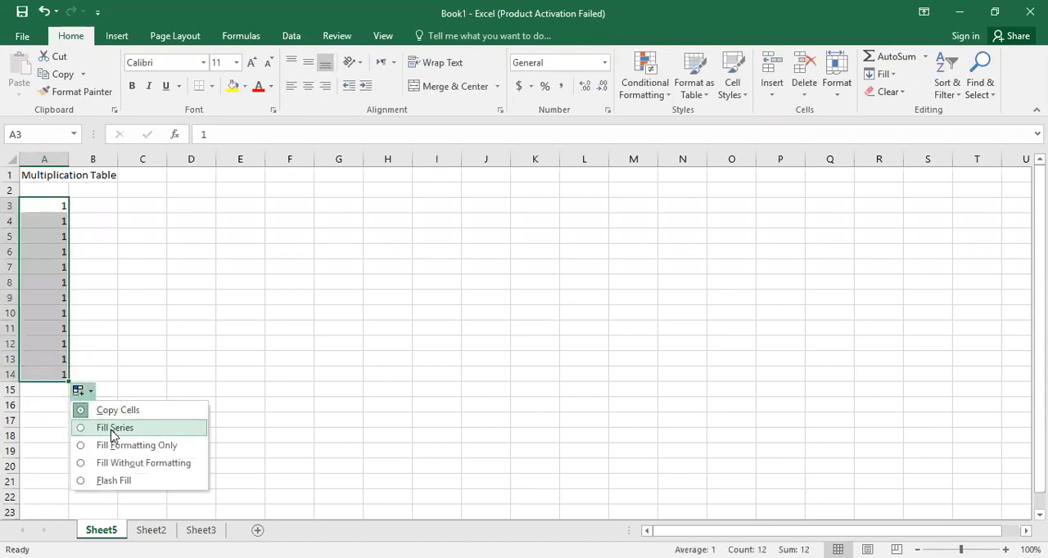
pyautogui.click(112, 429)
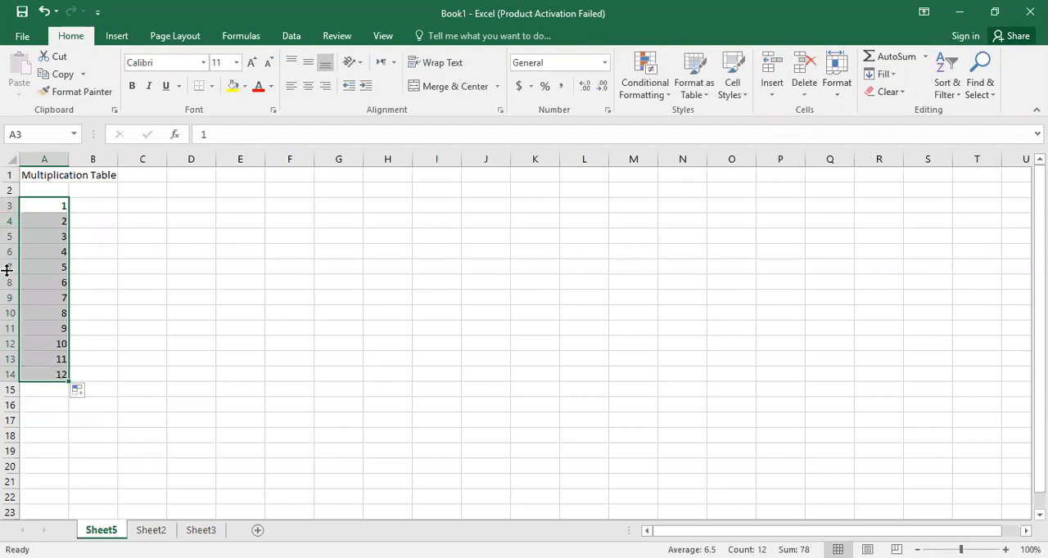
# Copy the numbers in A3:A14 and paste them transposed along row 2, starting at B2.
pyautogui.hotkey('ctrl', 'c')
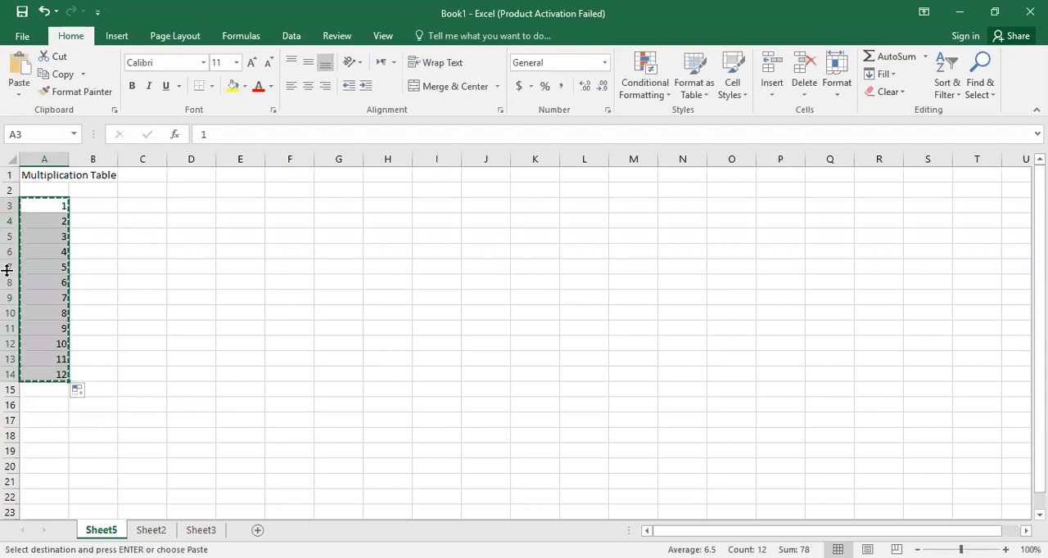
pyautogui.click(98, 190)
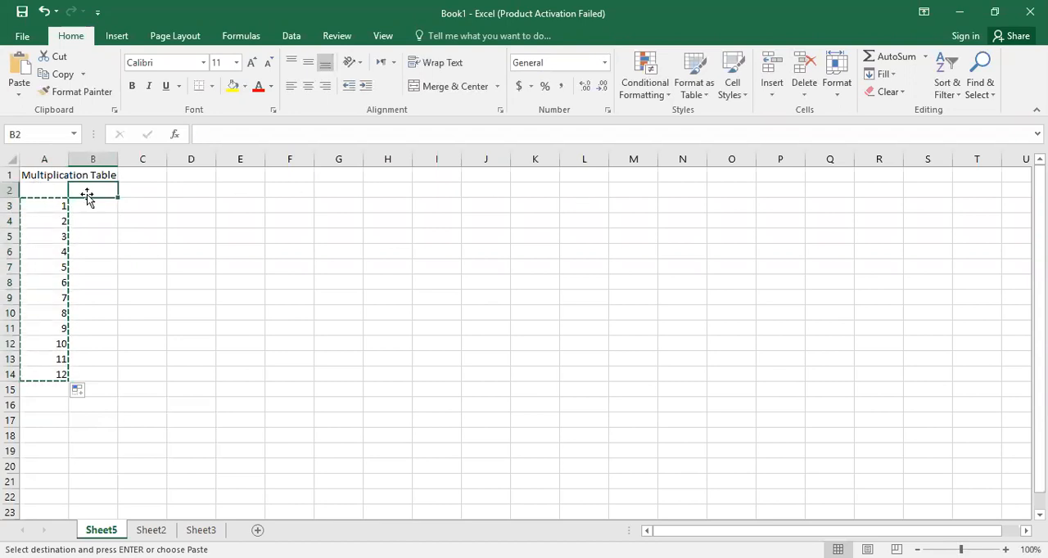
pyautogui.click(20, 93)
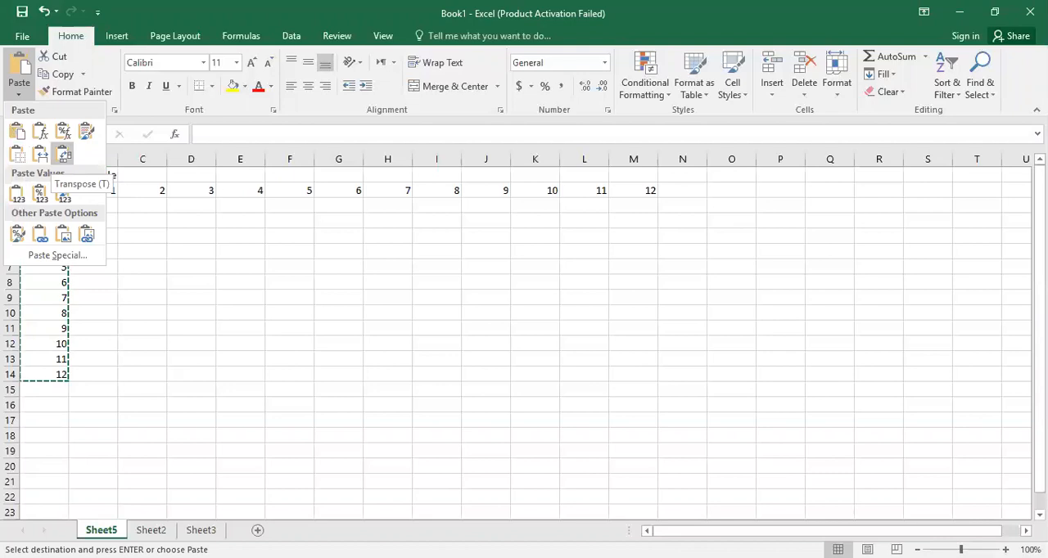
pyautogui.click(64, 158)
pyautogui.press('Escape')
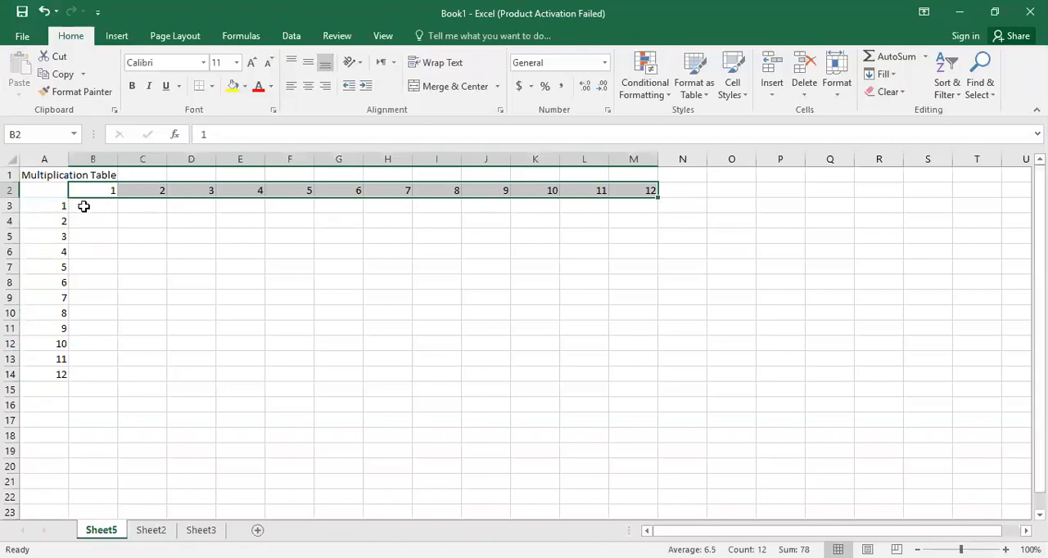
# Enter a formula in B3 that multiplies the row header by the column header, =A3*B2.
pyautogui.click(114, 211)
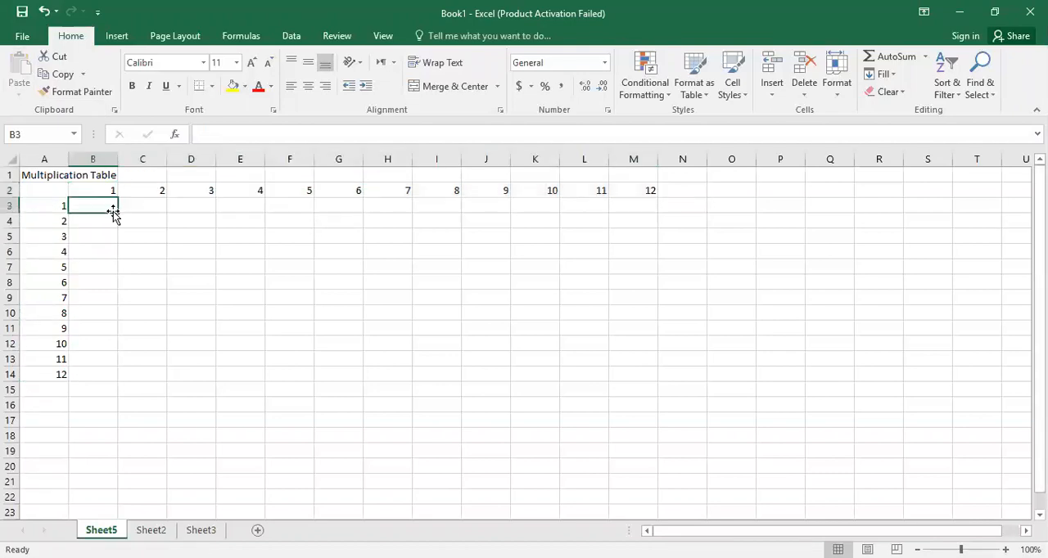
pyautogui.click(55, 207)
pyautogui.click(86, 190)
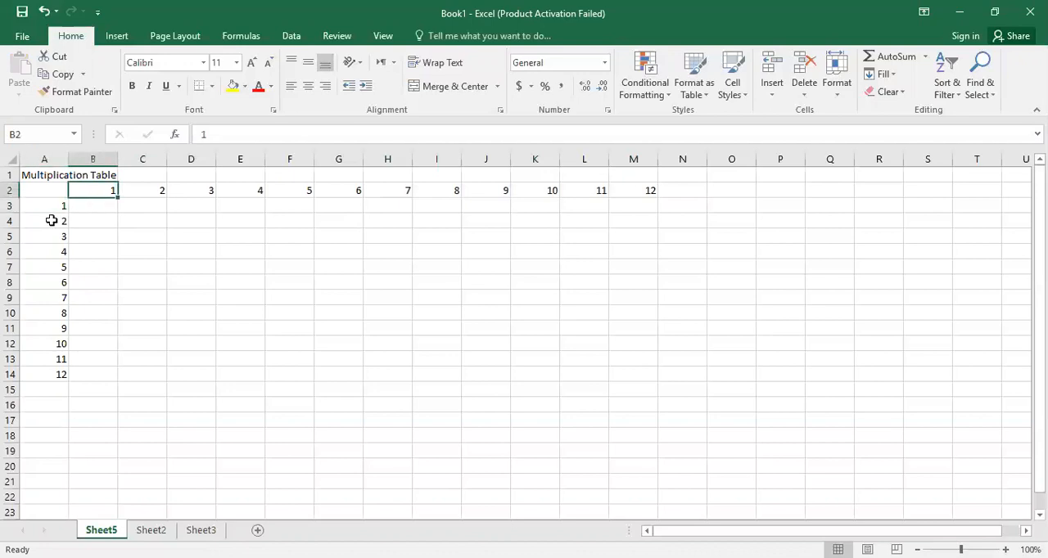
pyautogui.click(98, 207)
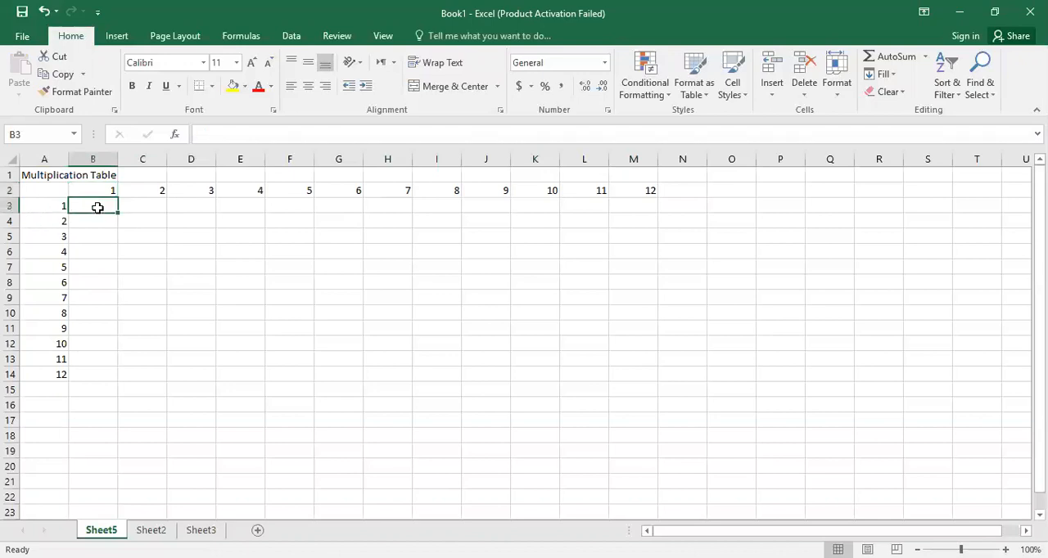
pyautogui.write('=')
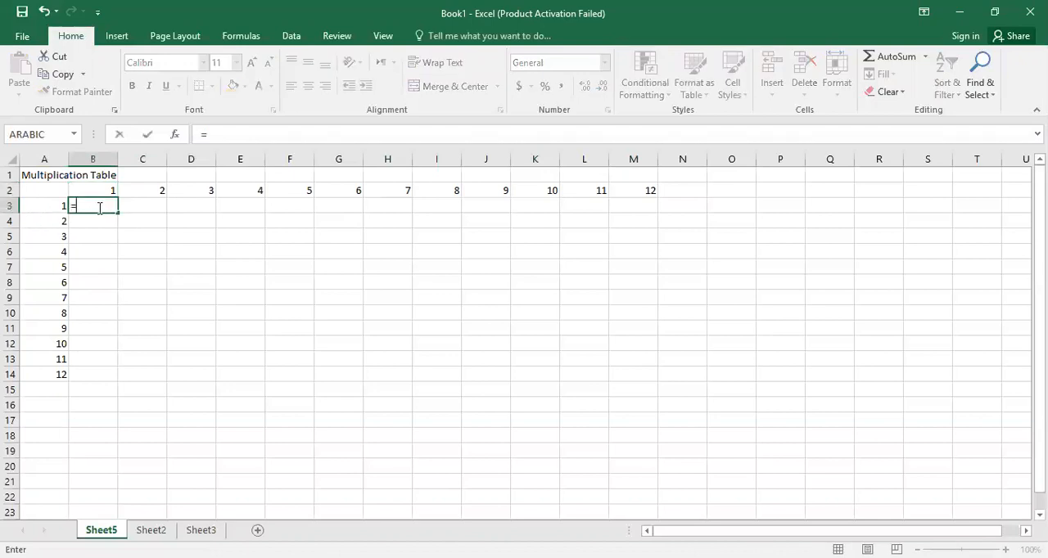
pyautogui.click(53, 212)
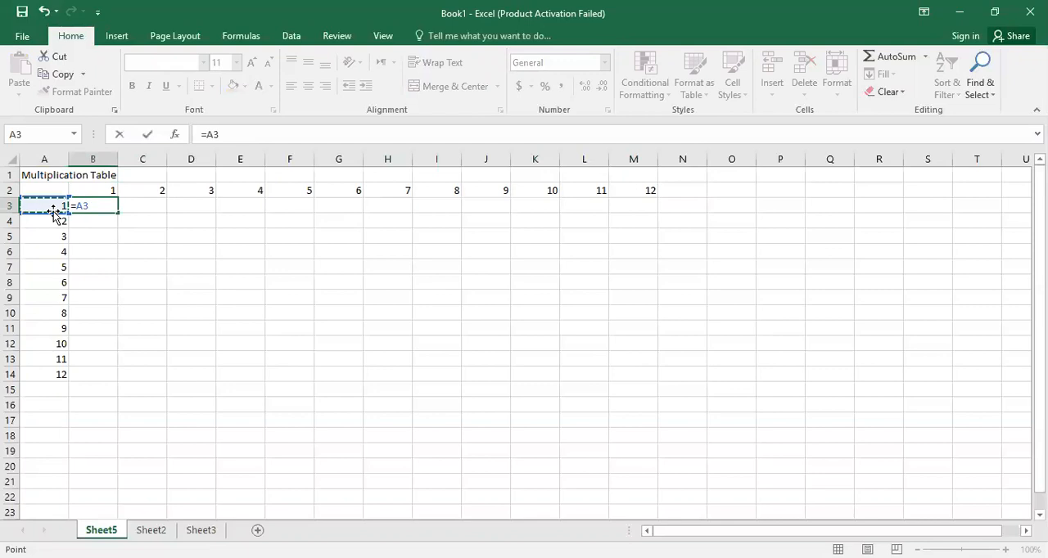
pyautogui.write('*')
pyautogui.click(94, 190)
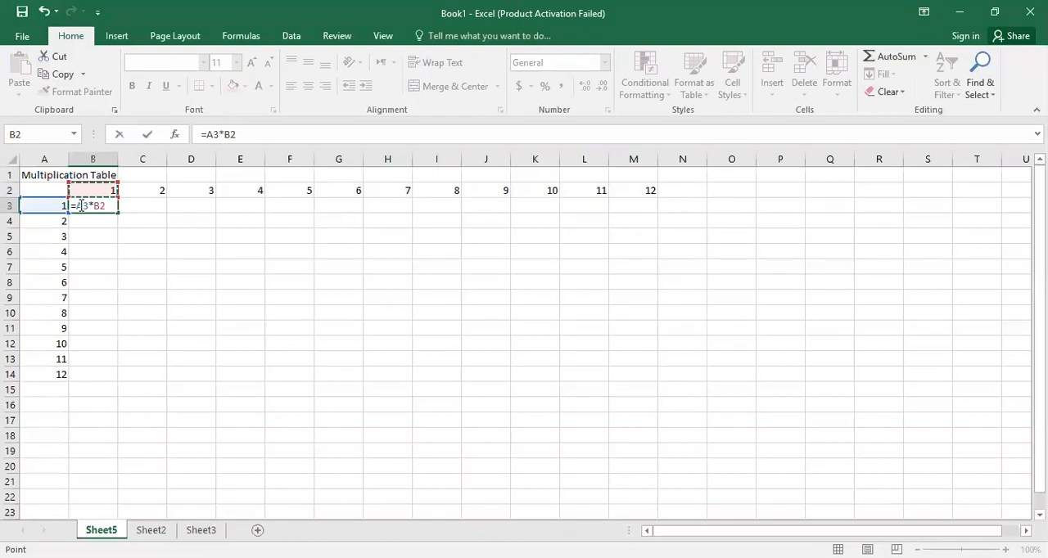
# Lock column A and row 2 in the B3 formula so it reads =$A3*B$2, and commit it.
pyautogui.click(215, 136)
pyautogui.press('F4')
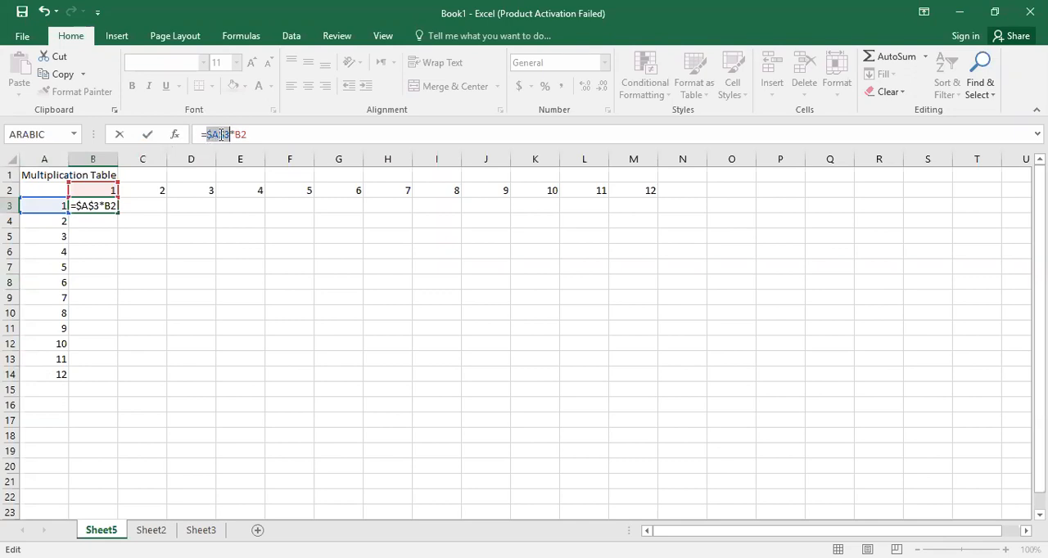
pyautogui.press('F4')
pyautogui.click(235, 133)
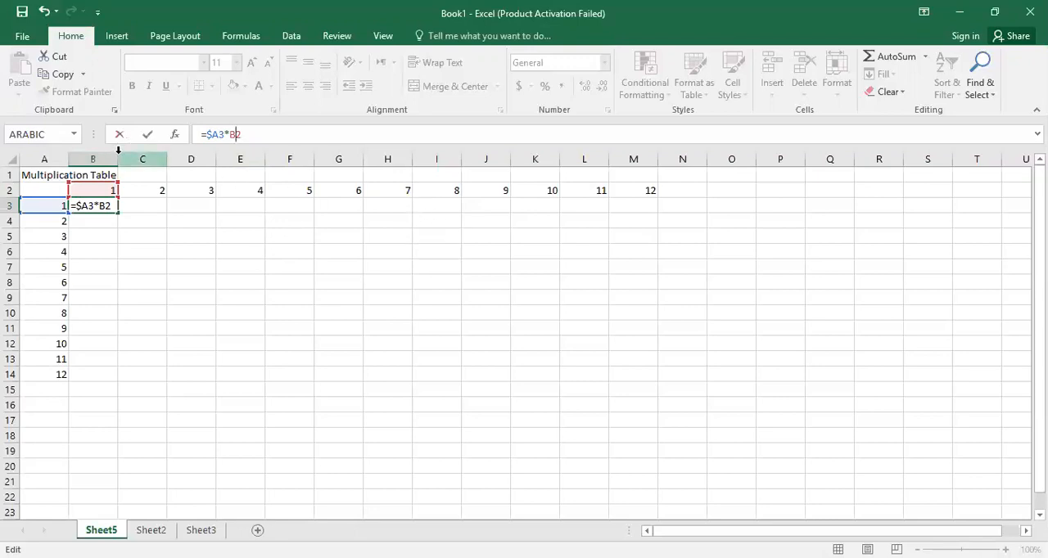
pyautogui.press('F4')
pyautogui.press('F4')
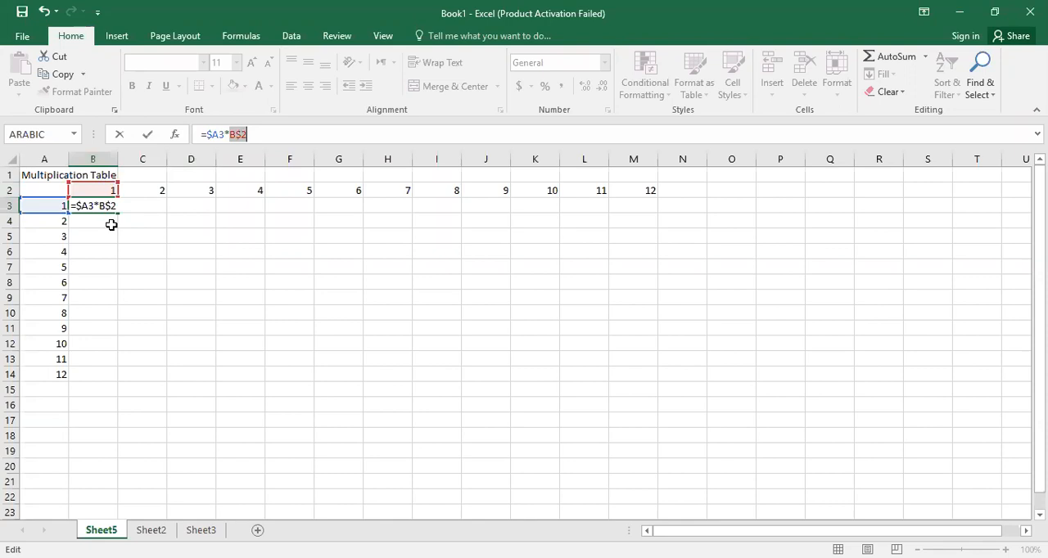
pyautogui.press('Return')
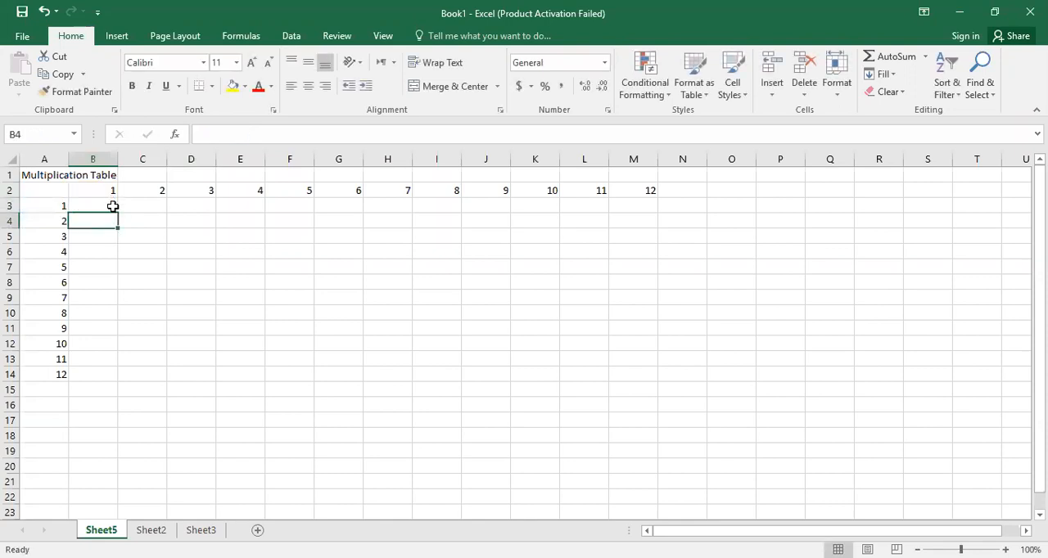
# Fill the B3 formula across and down the multiplication grid through M14.
pyautogui.click(113, 207)
pyautogui.moveTo(119, 213); pyautogui.dragTo(651, 375)
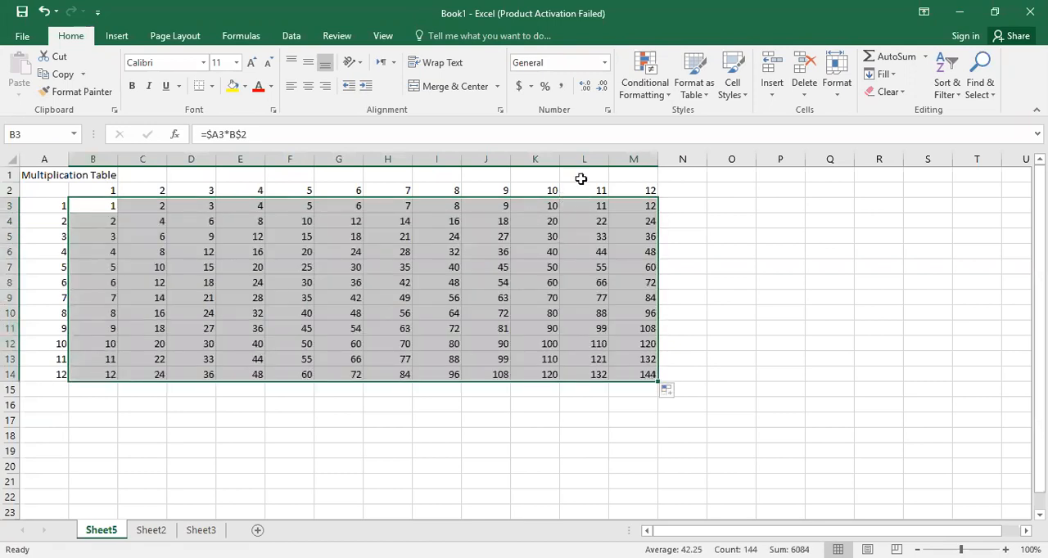
# Check the cell references in the filled formulas of cells M14 and K12.
pyautogui.click(651, 376)
pyautogui.click(473, 134)
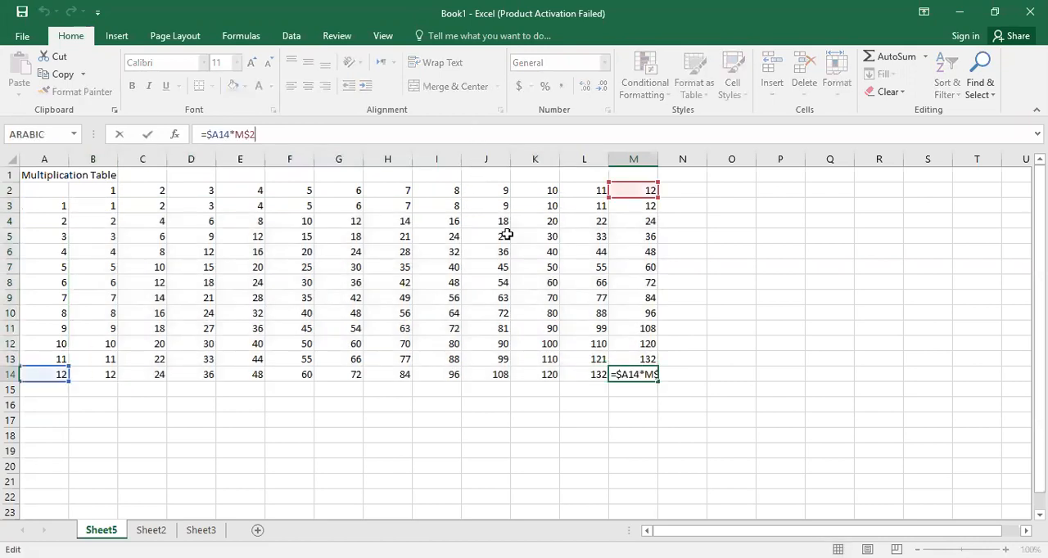
pyautogui.click(545, 344)
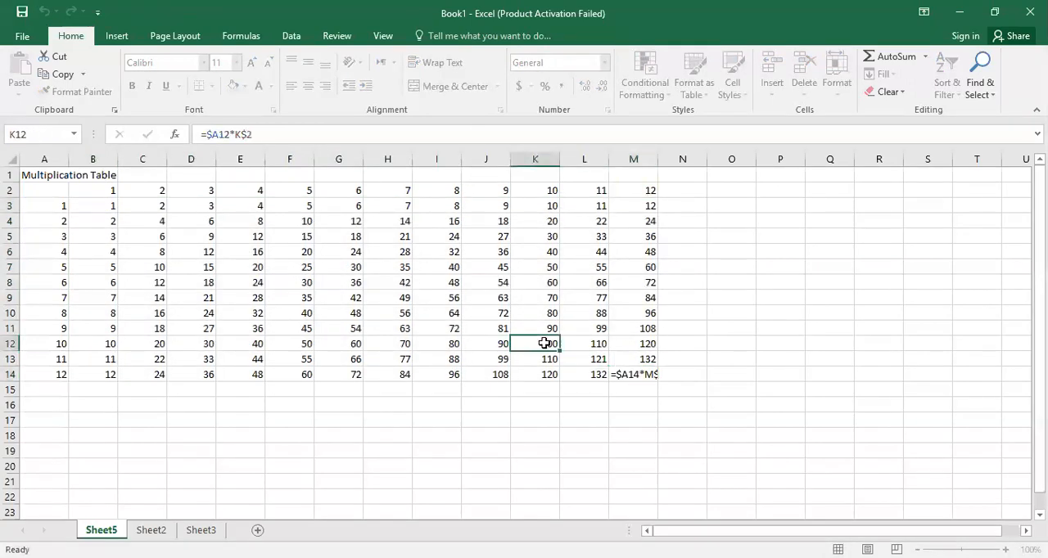
pyautogui.click(457, 129)
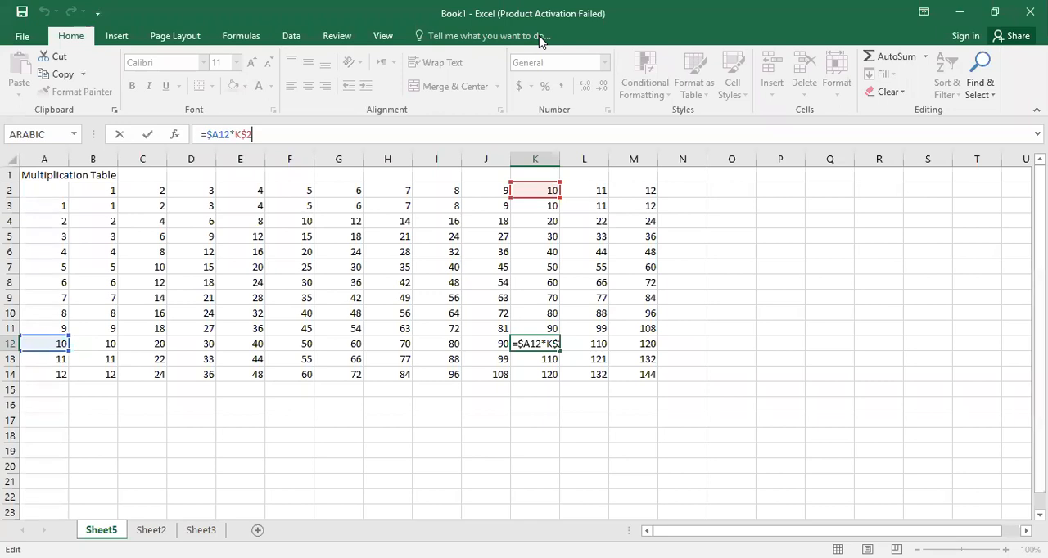
pyautogui.click(417, 251)
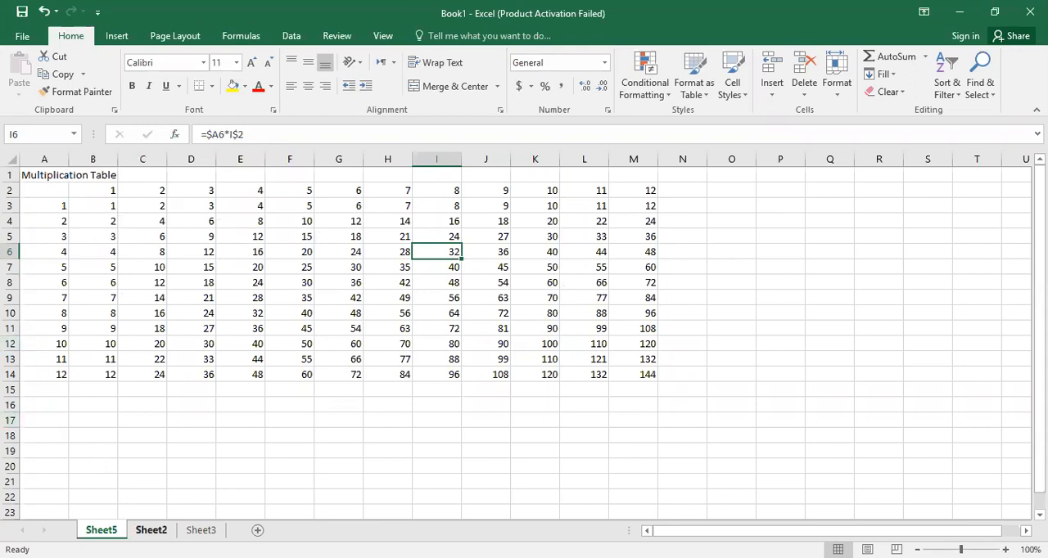
# On Sheet2, fill the course codes from CHM101 in B3 down to CHM108 in B10.
pyautogui.click(151, 530)
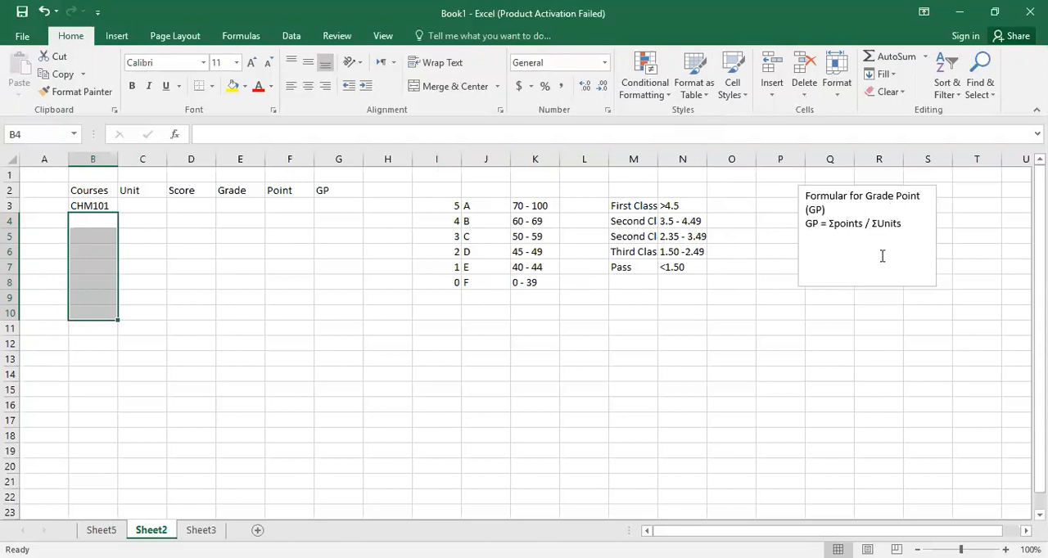
pyautogui.click(90, 204)
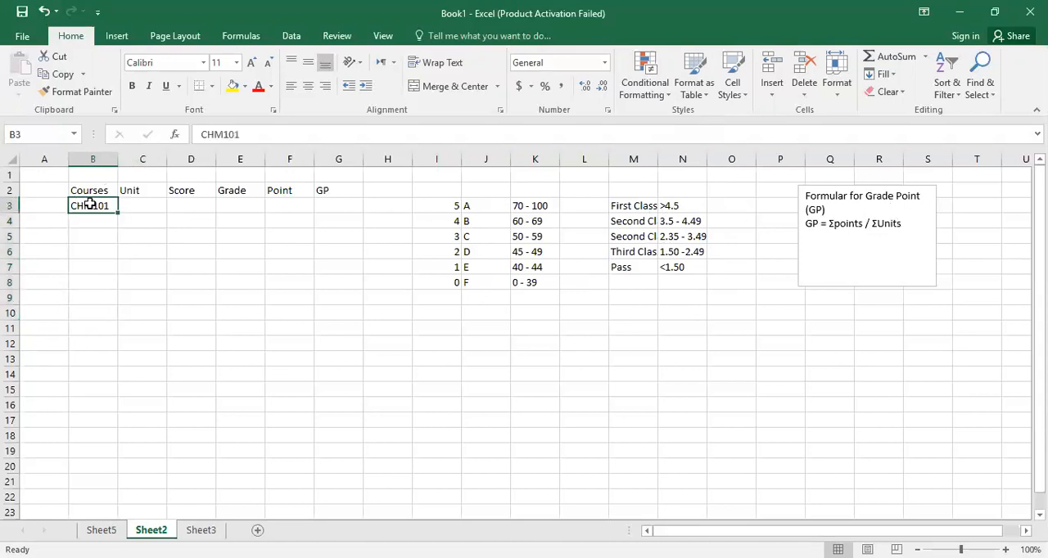
pyautogui.moveTo(116, 210); pyautogui.dragTo(108, 315)
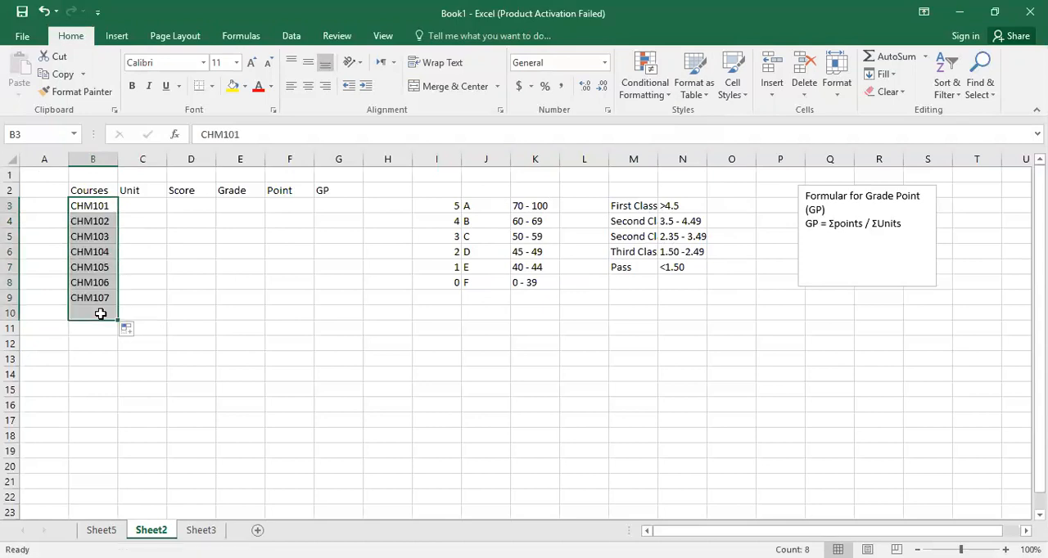
pyautogui.click(128, 329)
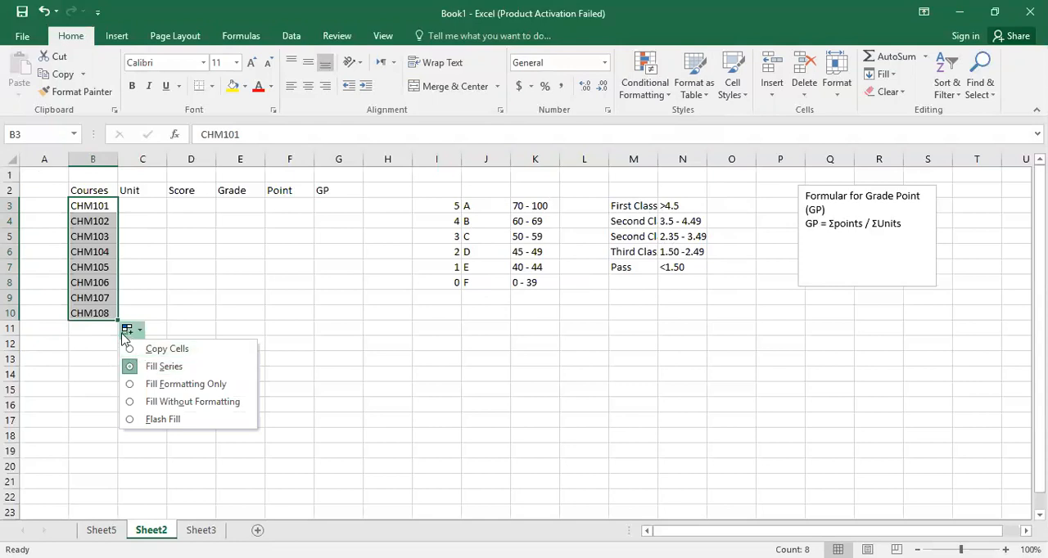
pyautogui.click(92, 329)
pyautogui.click(94, 210)
# Enter the units 3, 4, 4 for CHM101 to CHM103 and 3, 2, 1, 1 for CHM105 to CHM108.
pyautogui.click(147, 204)
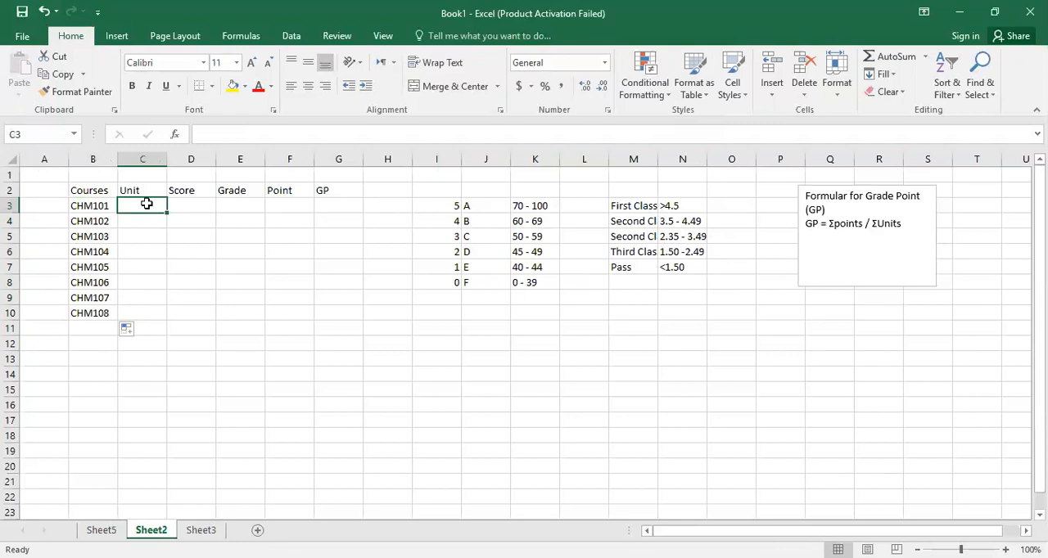
pyautogui.write('3')
pyautogui.press('Return')
pyautogui.write('4')
pyautogui.press('Return')
pyautogui.write('4')
pyautogui.press('Return')
pyautogui.press('Return')
pyautogui.write('3')
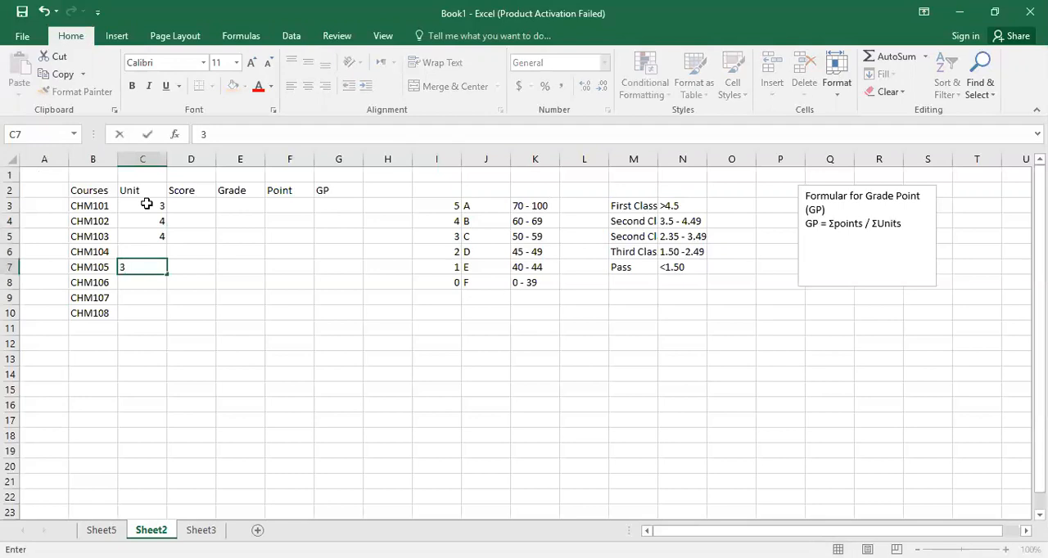
pyautogui.press('Return')
pyautogui.write('2')
pyautogui.press('Return')
pyautogui.write('1')
pyautogui.press('Return')
pyautogui.write('1')
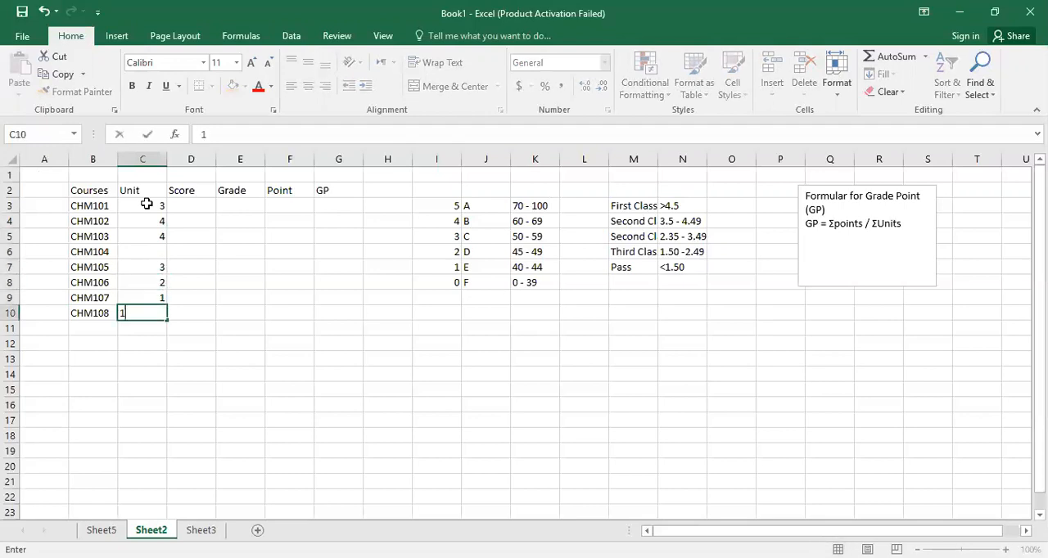
pyautogui.press('Return')
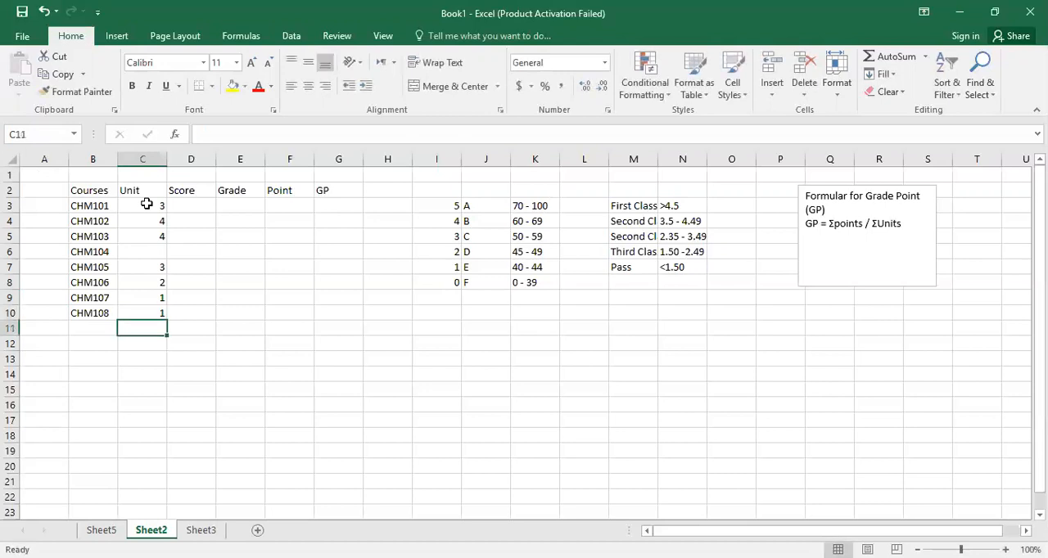
# Fill in the missing unit for CHM104 with 2.
pyautogui.click(154, 252)
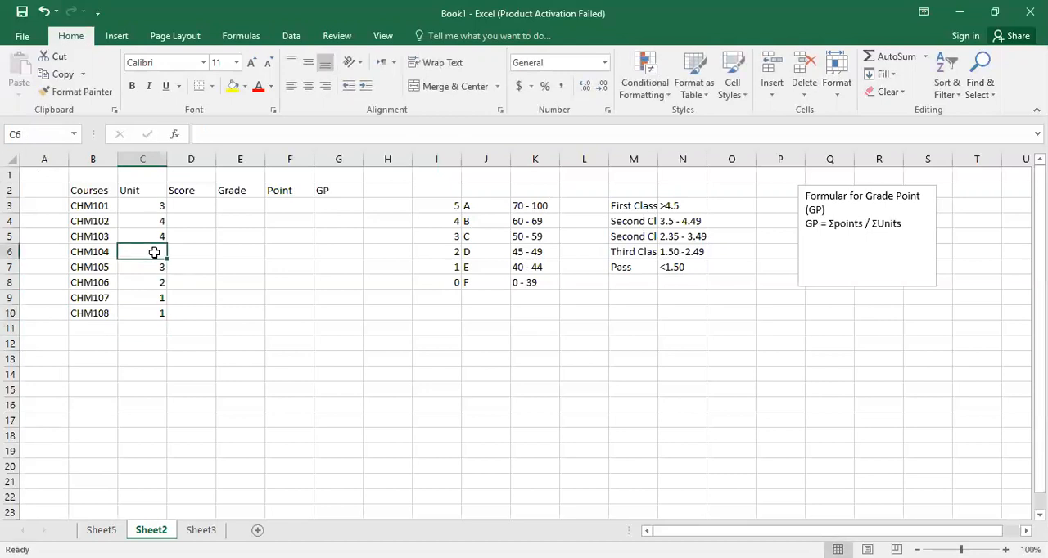
pyautogui.write('2')
pyautogui.press('Return')
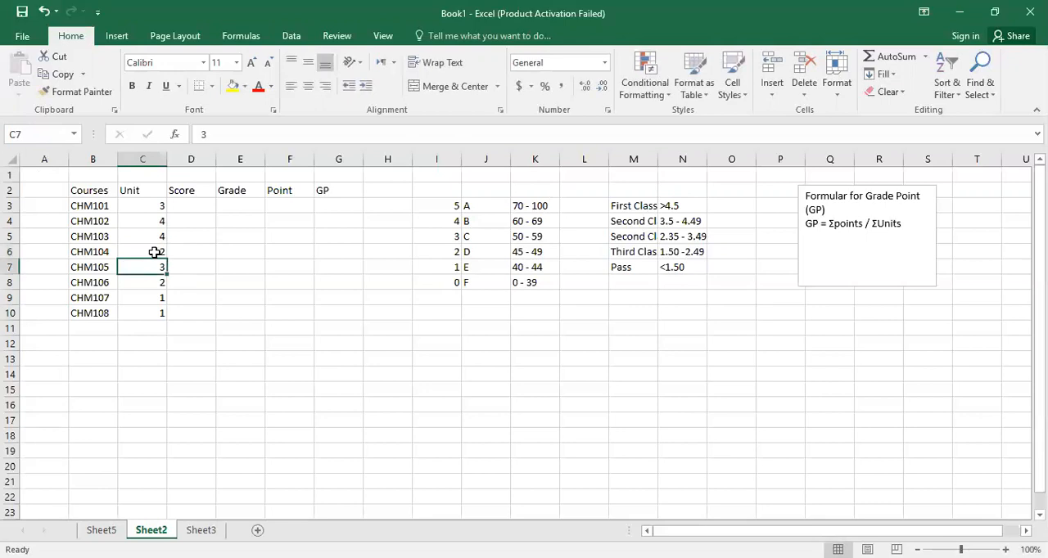
# Enter the scores 76, 66, 56 and 49 for CHM101 to CHM104 in the Score column.
pyautogui.click(202, 205)
pyautogui.write('76')
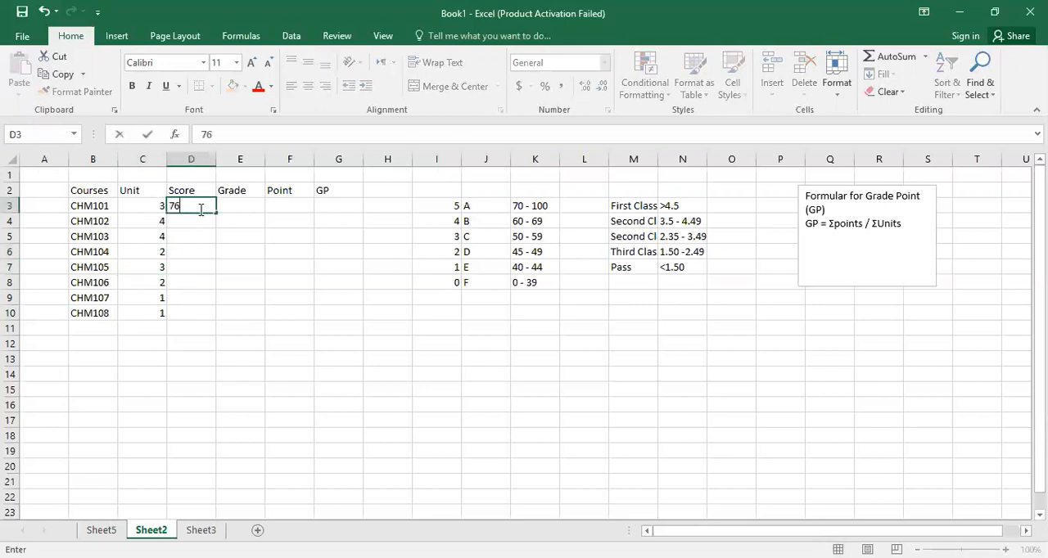
pyautogui.press('Return')
pyautogui.write('66')
pyautogui.press('Return')
pyautogui.write('56')
pyautogui.press('Return')
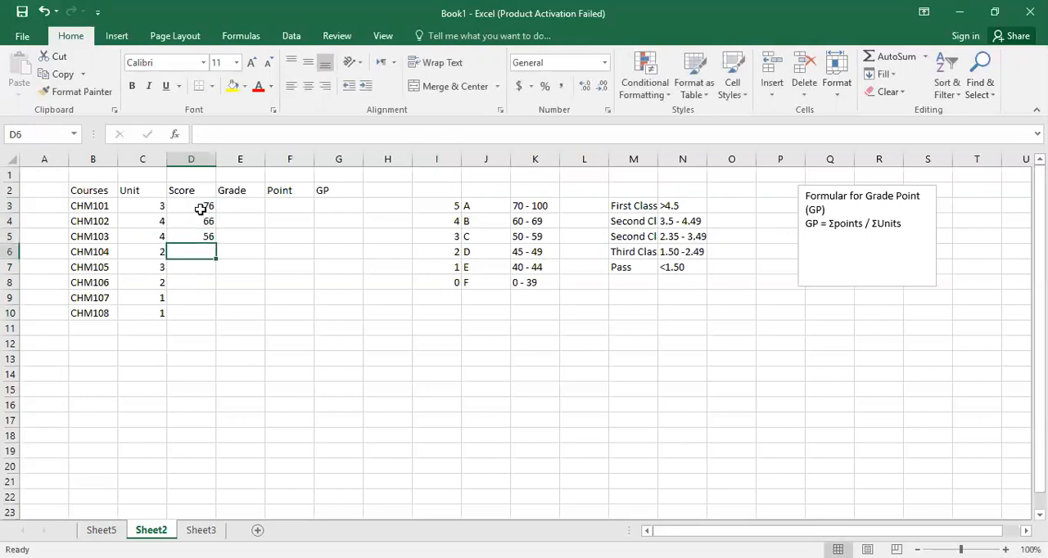
pyautogui.write('49')
pyautogui.press('Return')
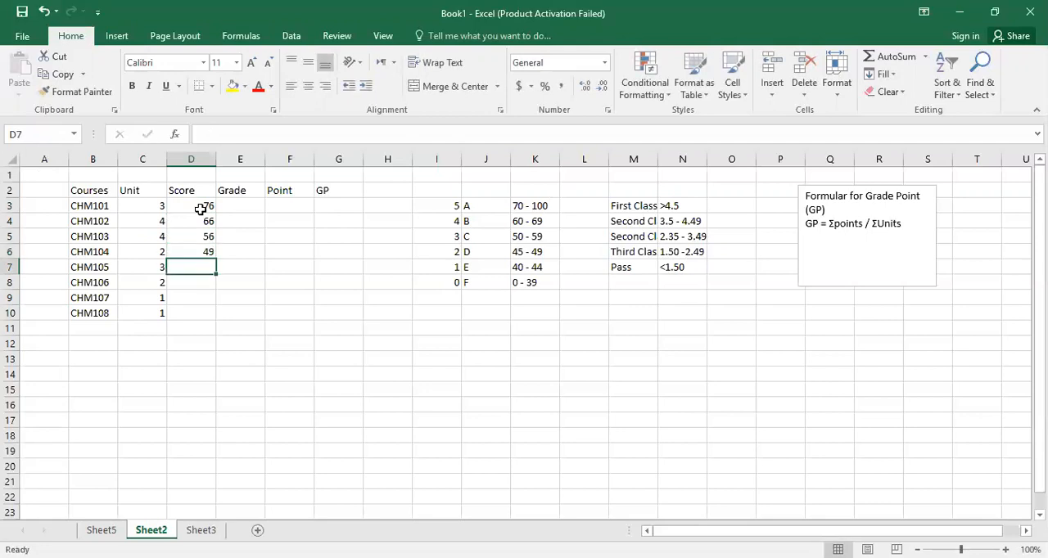
# Enter the scores 41, 39, 90 and 62 for CHM105 to CHM108.
pyautogui.write('41')
pyautogui.press('Return')
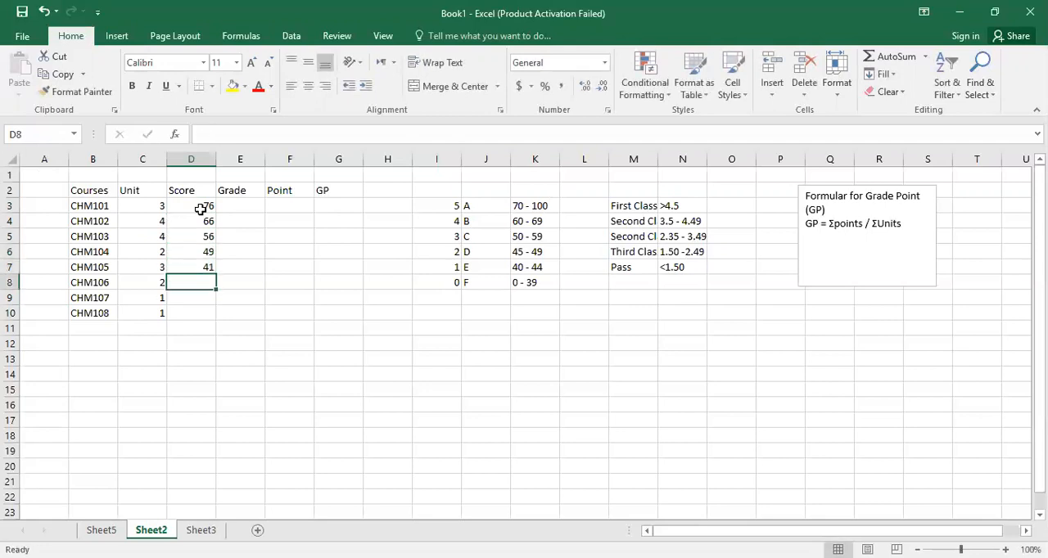
pyautogui.write('39')
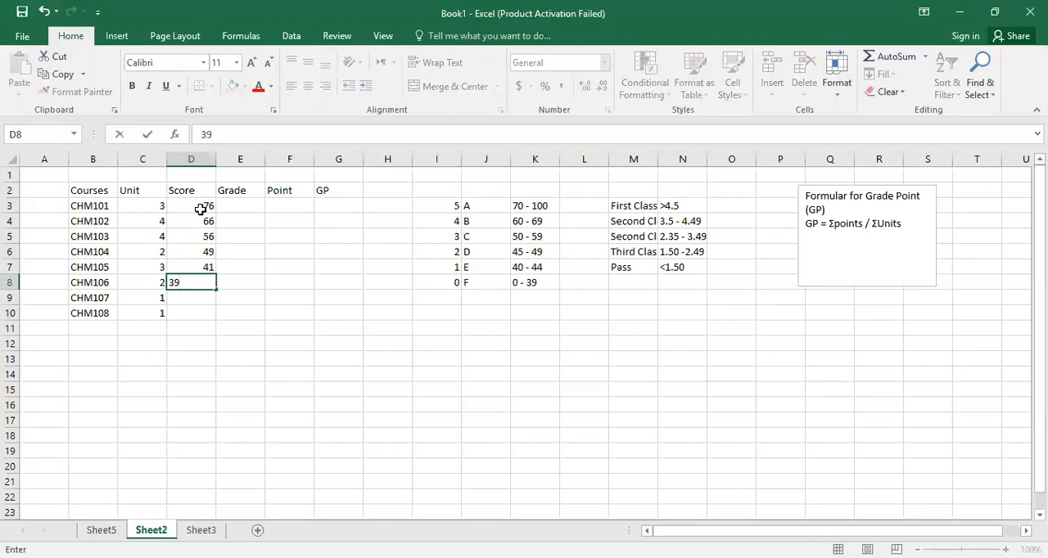
pyautogui.press('Return')
pyautogui.write('90')
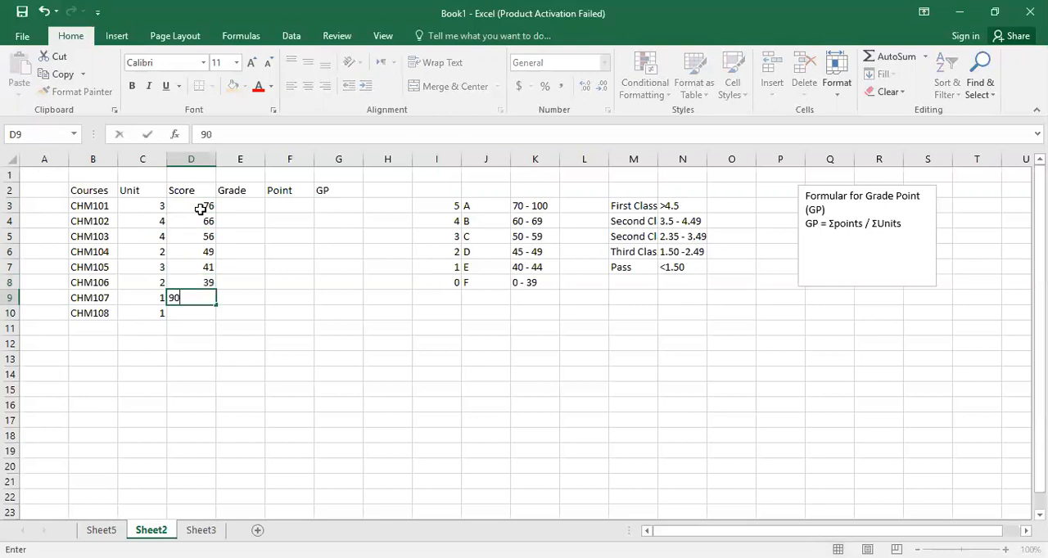
pyautogui.press('Return')
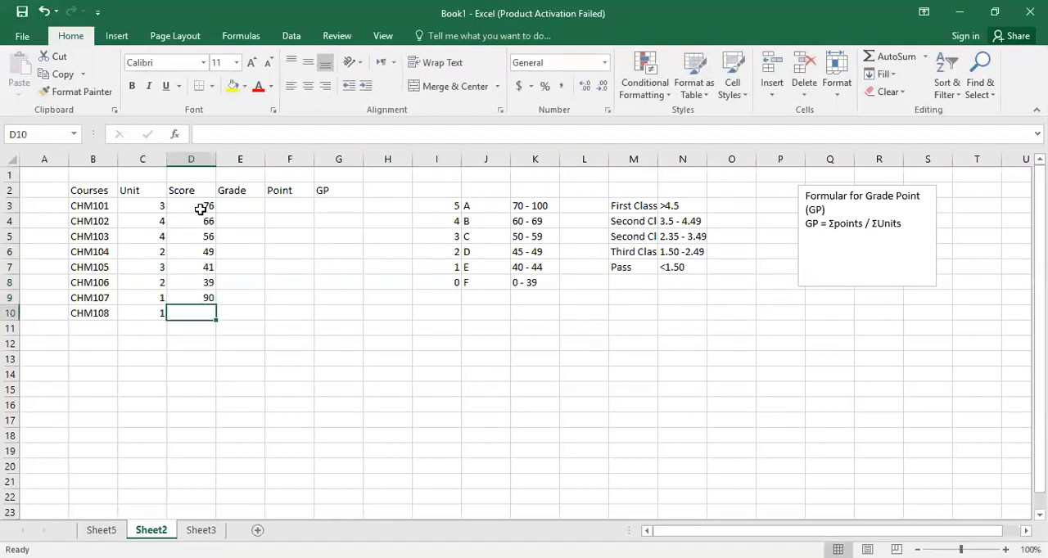
pyautogui.write('66')
pyautogui.press('BackSpace')
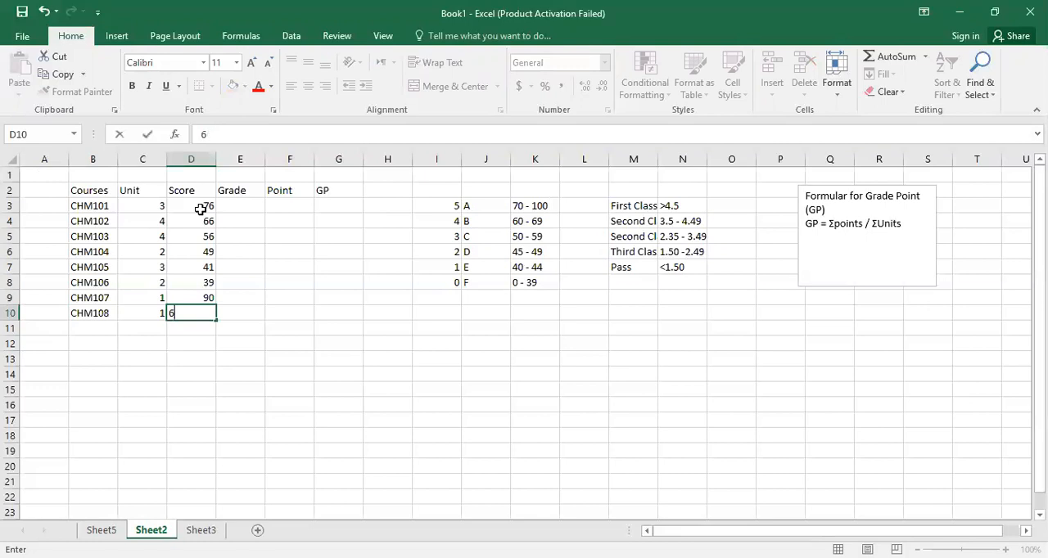
pyautogui.write('2')
pyautogui.press('Return')
# Compare the CHM101 score with the grading scale and enter its grade as A in E3.
pyautogui.click(207, 204)
pyautogui.write('76')
pyautogui.hotkey('ctrl', 'Return')
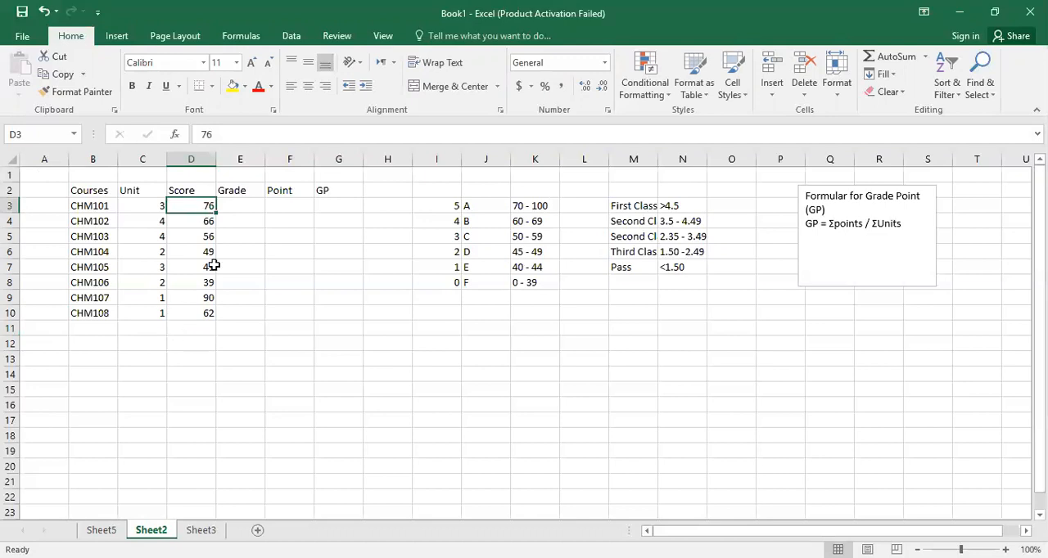
pyautogui.click(234, 210)
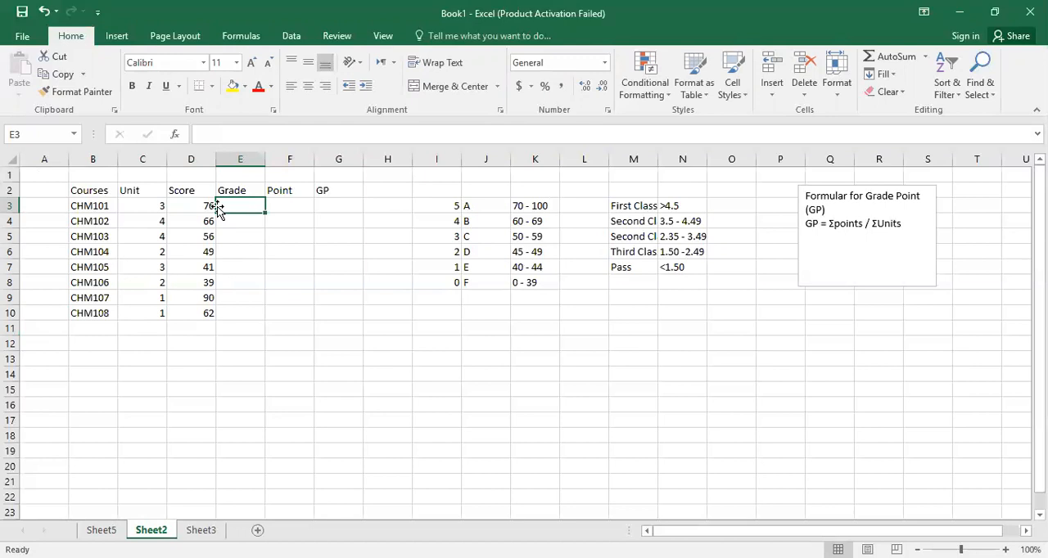
pyautogui.click(207, 206)
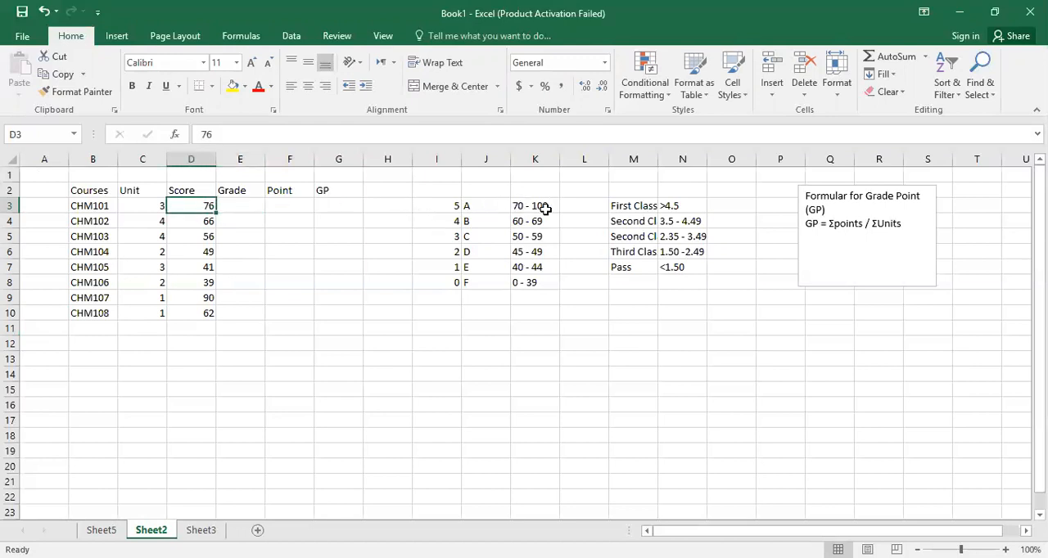
pyautogui.click(244, 204)
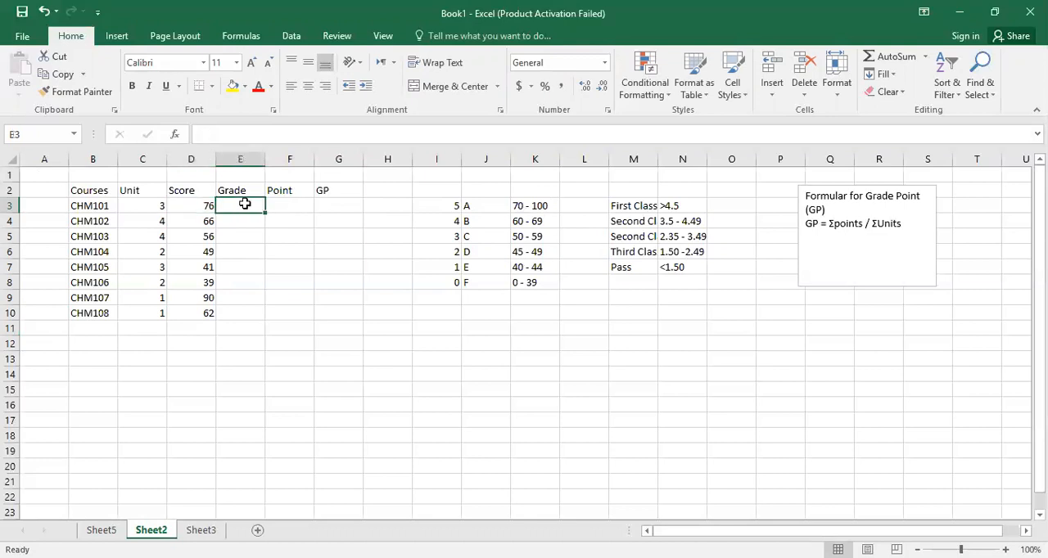
pyautogui.write('a')
pyautogui.press('BackSpace')
pyautogui.write('A')
pyautogui.press('Return')
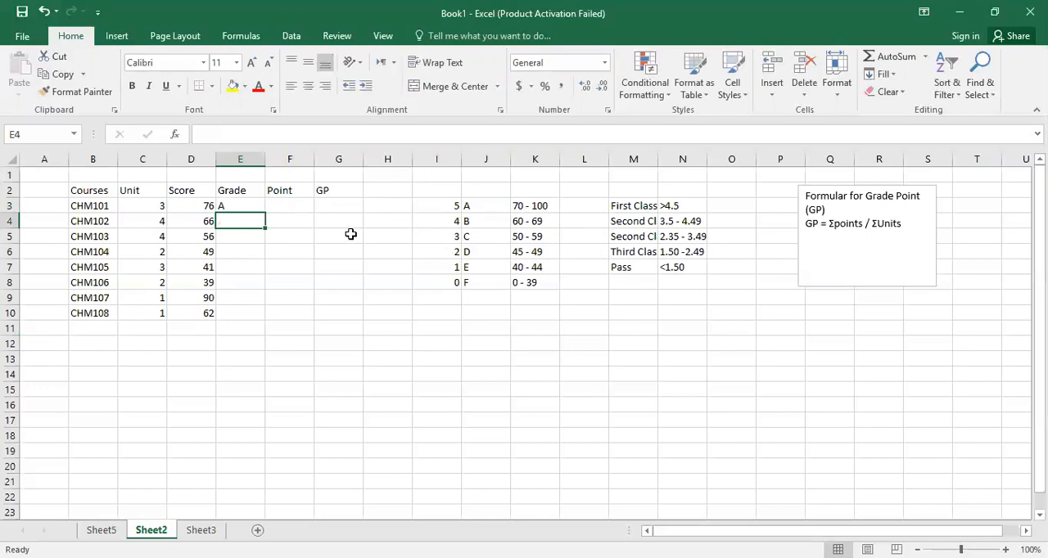
# Replace the grade in E3 with an IF formula that returns "F" when D3<40, leaving the false value open.
pyautogui.click(241, 206)
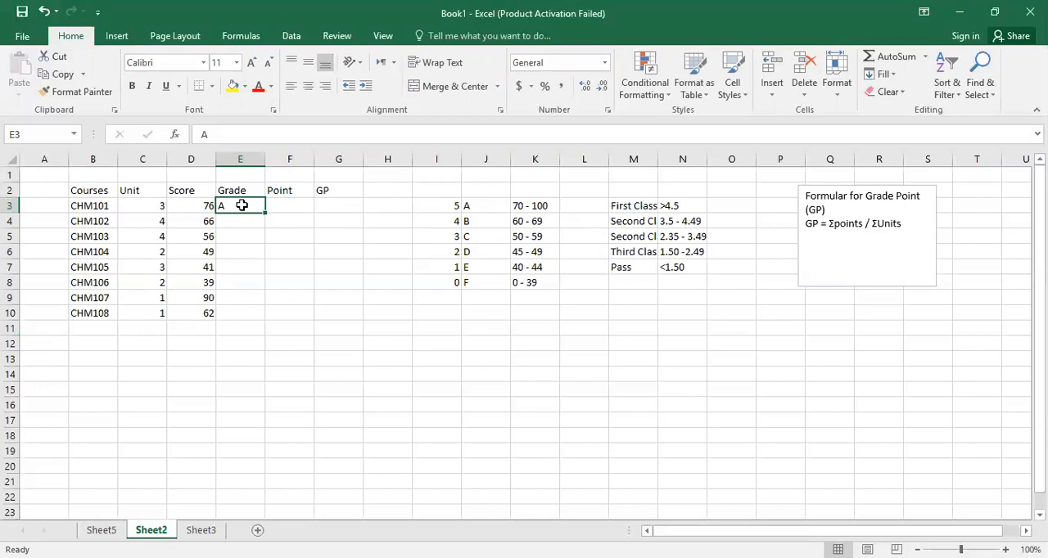
pyautogui.write('=')
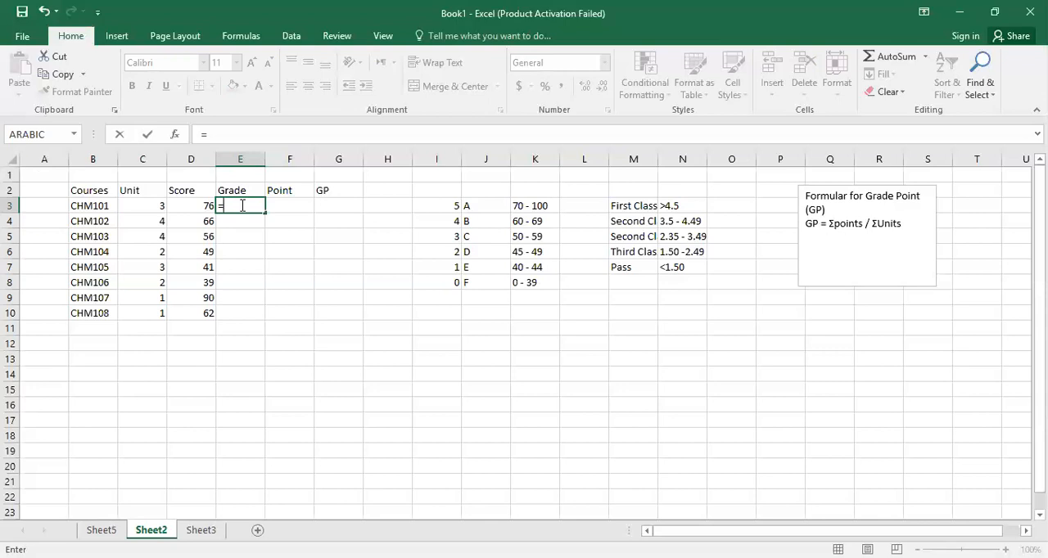
pyautogui.write('IF')
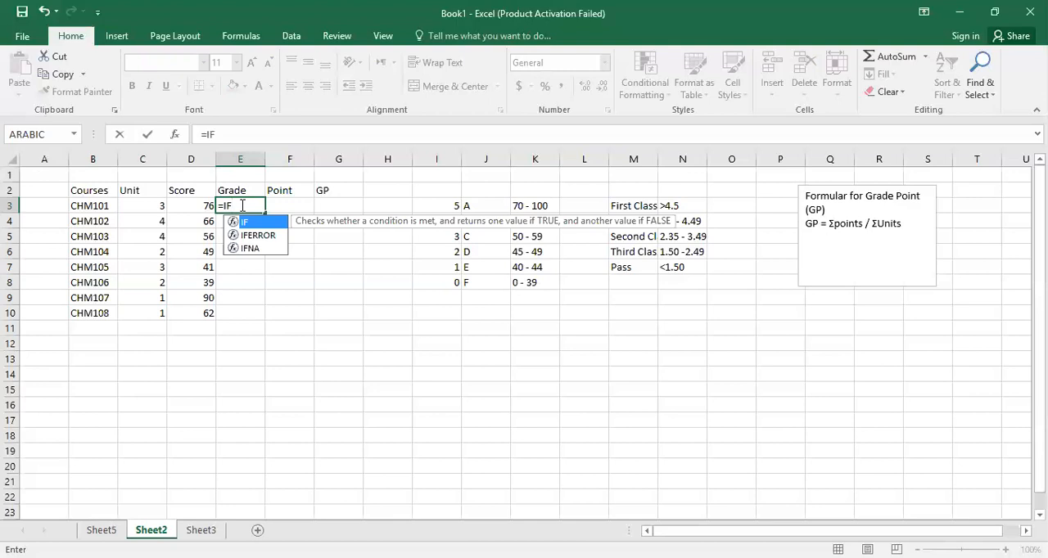
pyautogui.write('(')
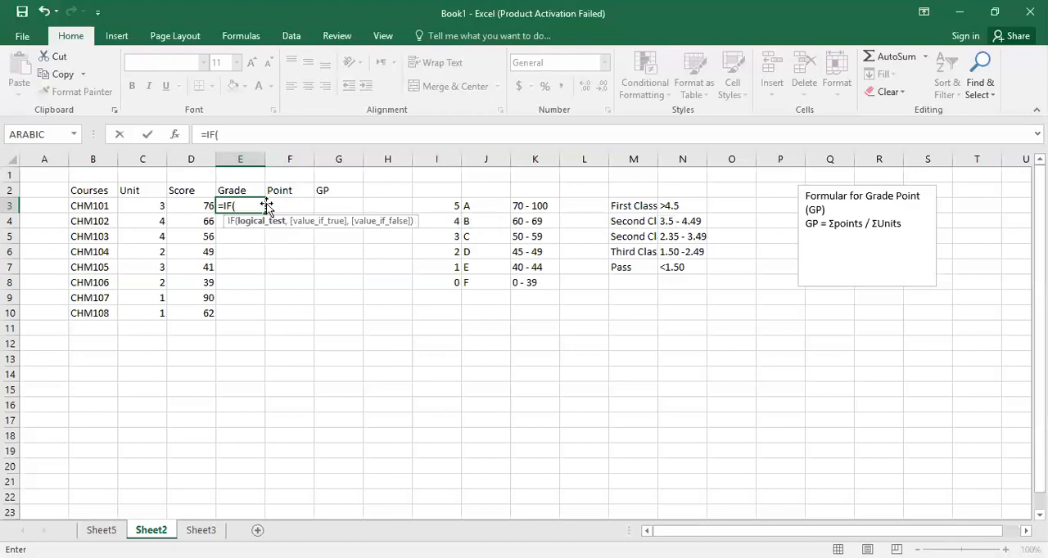
pyautogui.click(197, 202)
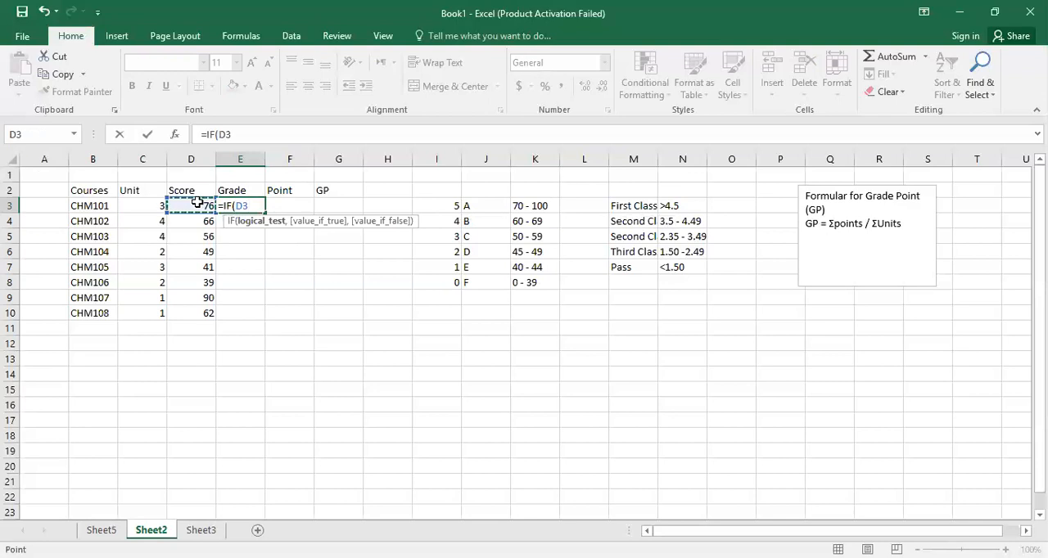
pyautogui.write('<40,')
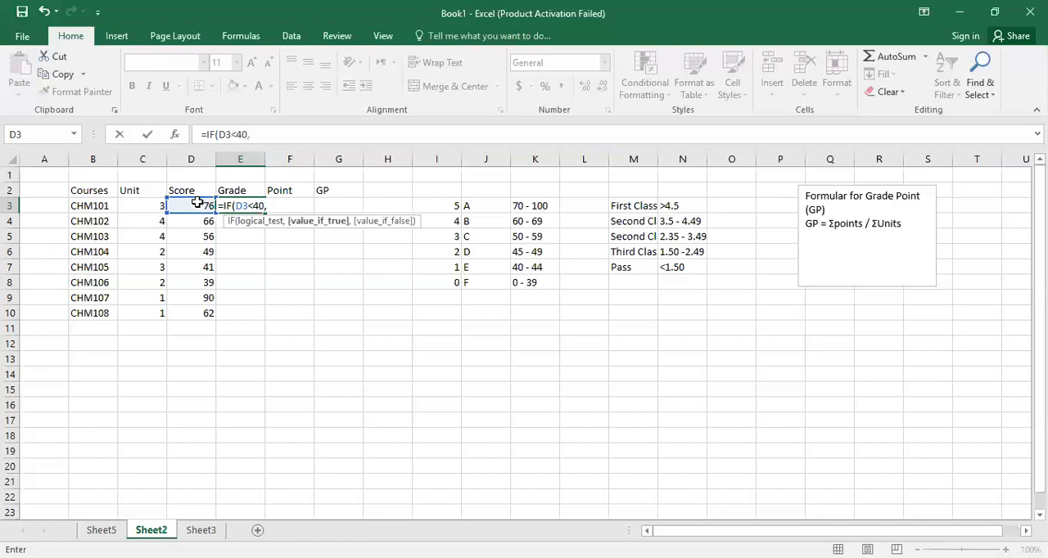
pyautogui.write('"F",')
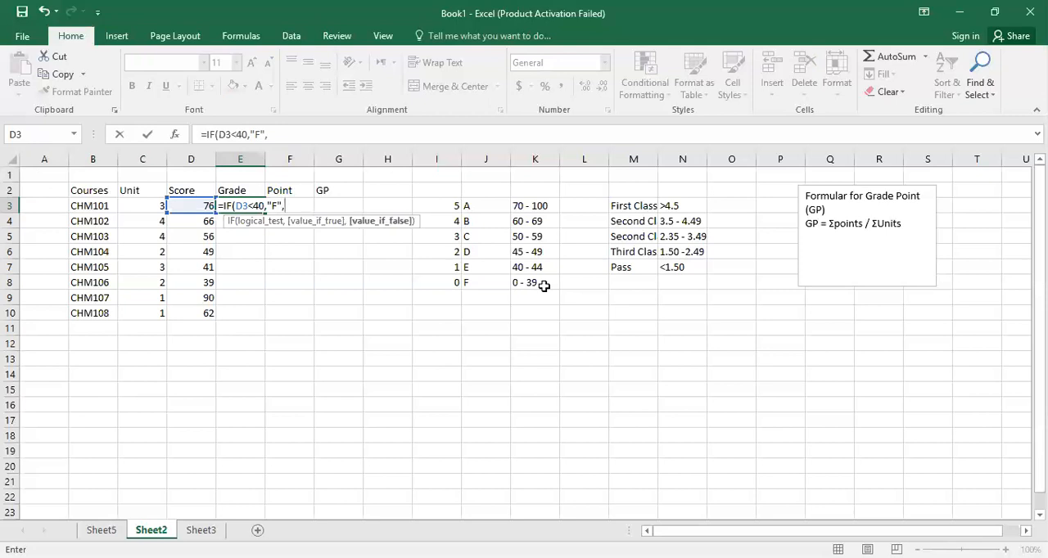
pyautogui.write('IF(')
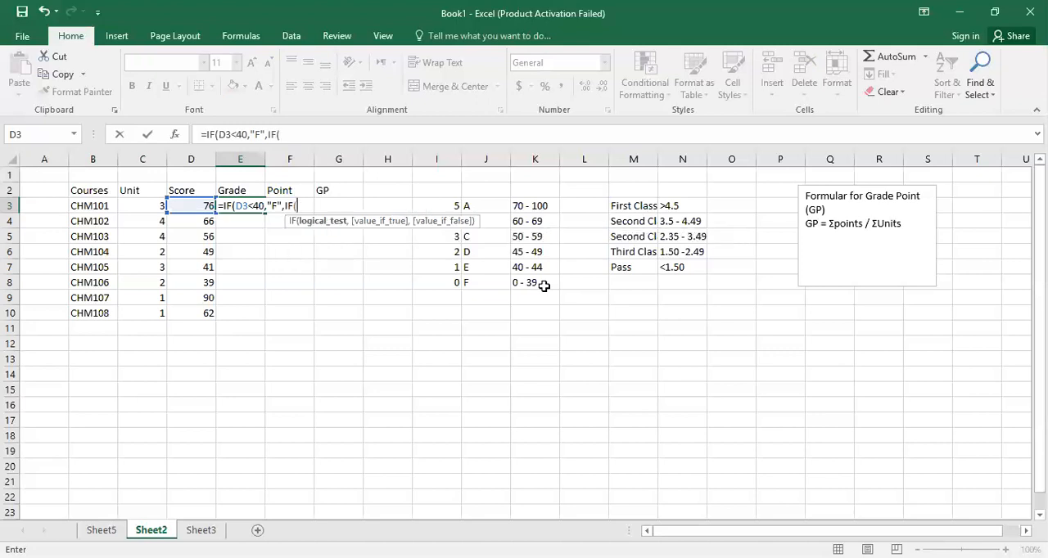
# Nest a second IF in the E3 formula that returns "E" when D3<45.
pyautogui.click(189, 204)
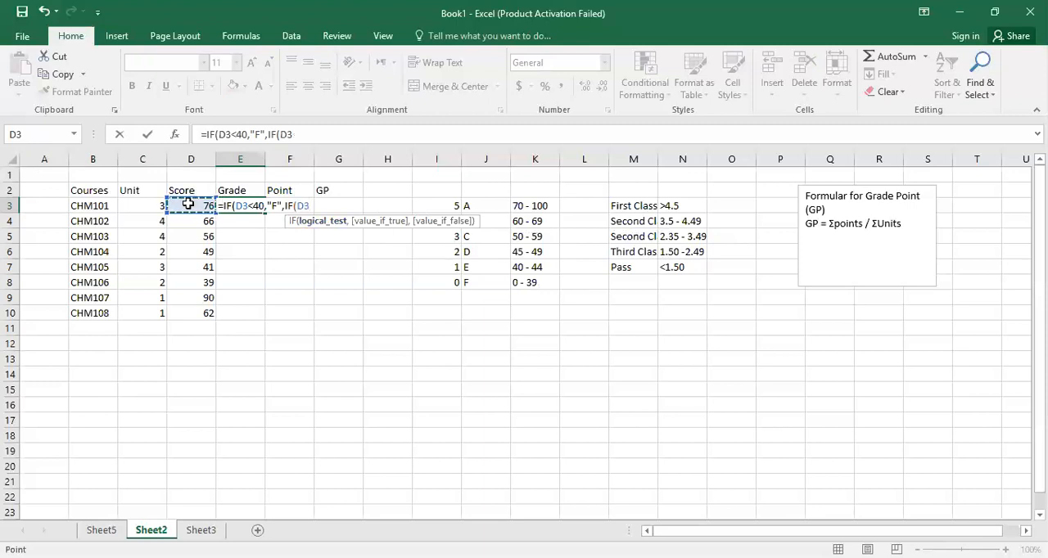
pyautogui.write('<45,"')
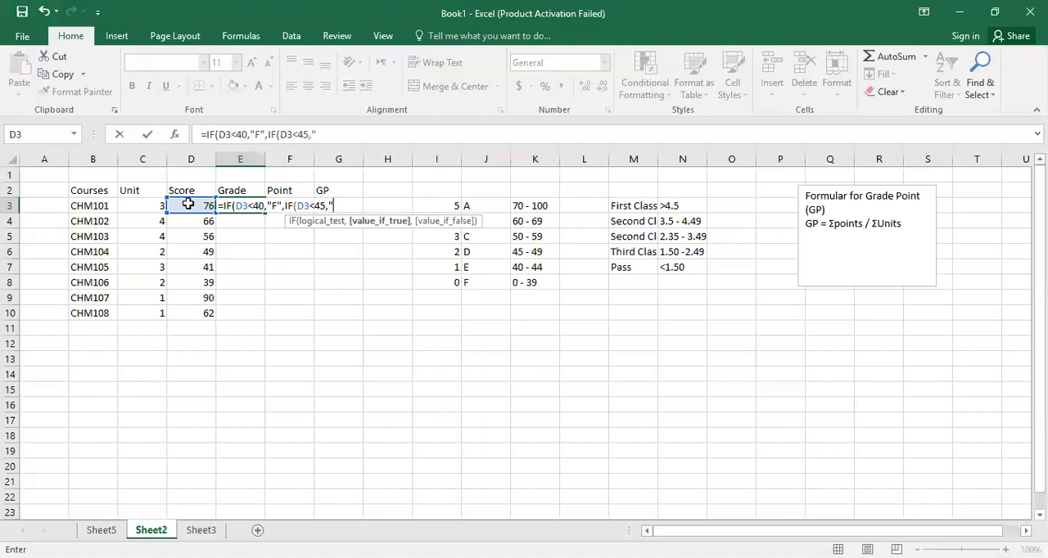
pyautogui.write('E",')
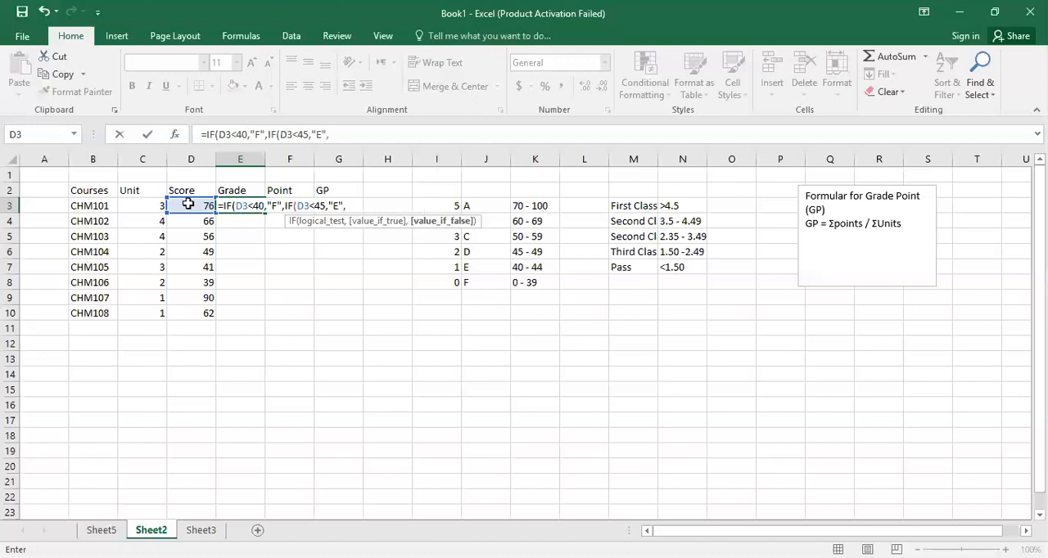
pyautogui.write('IF')
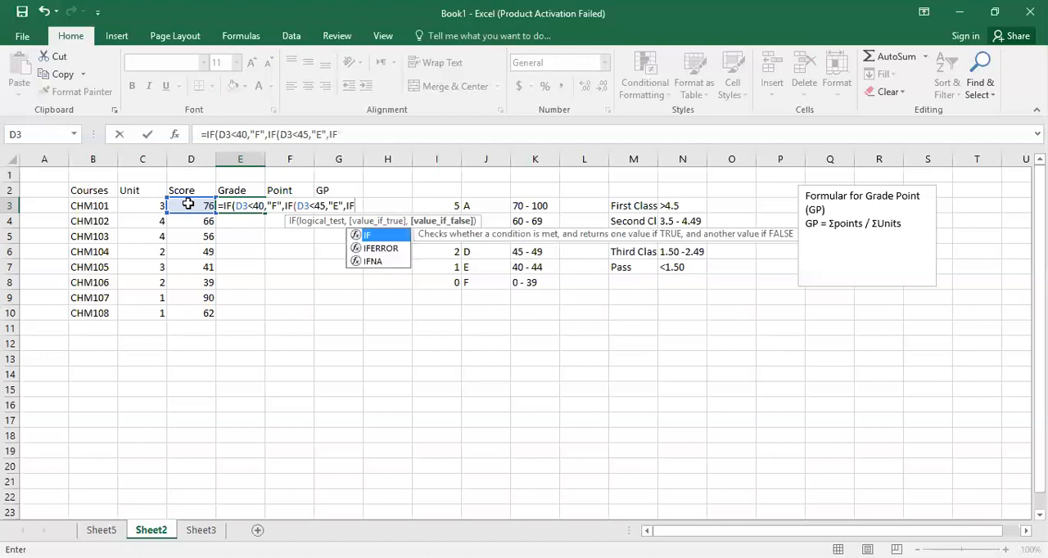
pyautogui.write('(')
# Nest a third IF in the E3 formula that returns "D" when D3<50.
pyautogui.click(188, 205)
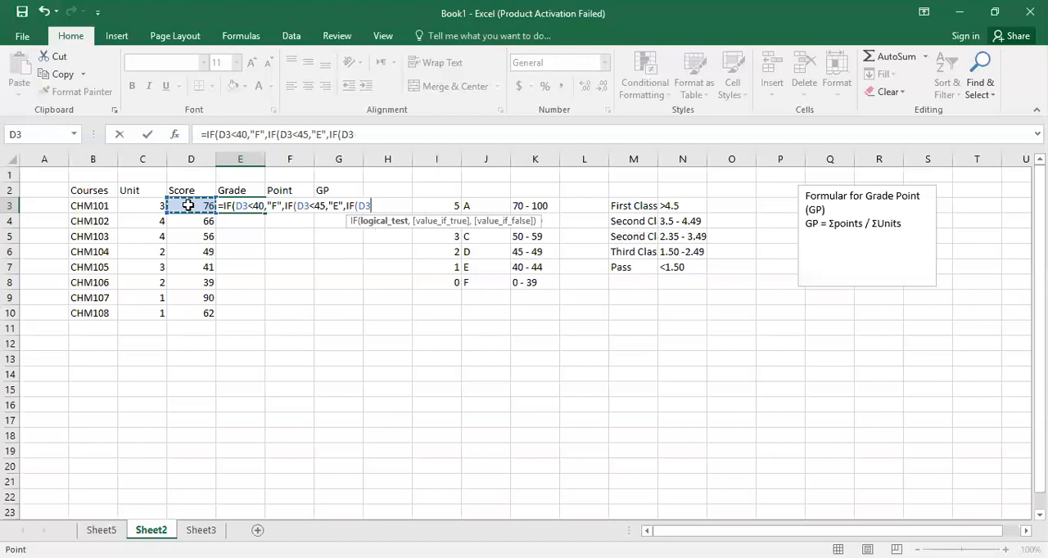
pyautogui.write('<50,"')
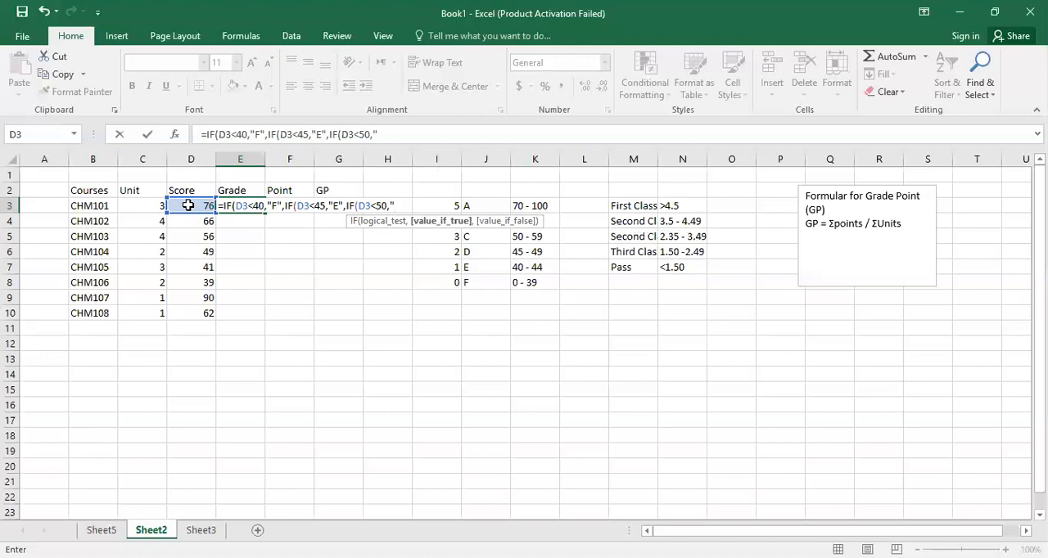
pyautogui.write('D",')
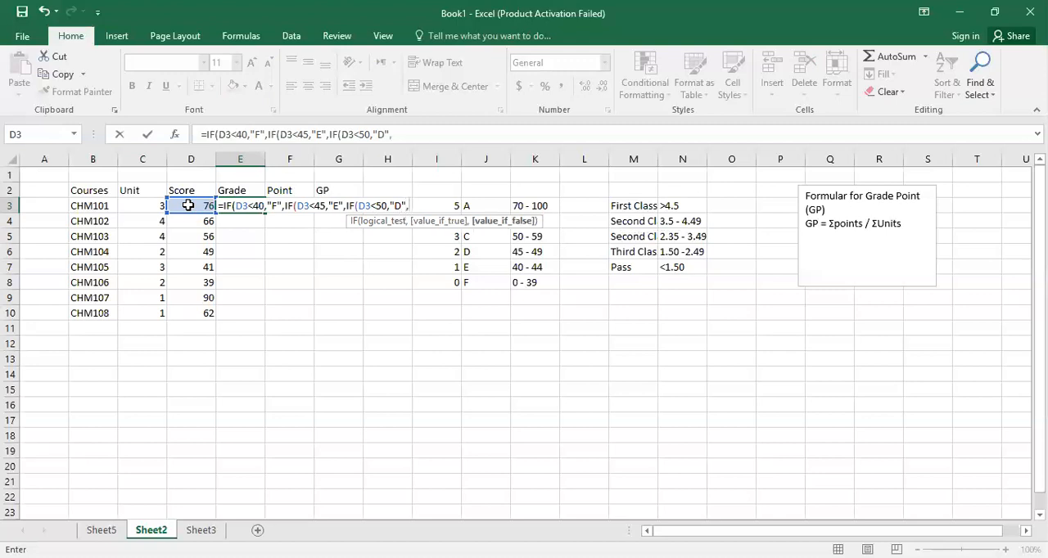
pyautogui.write('IF')
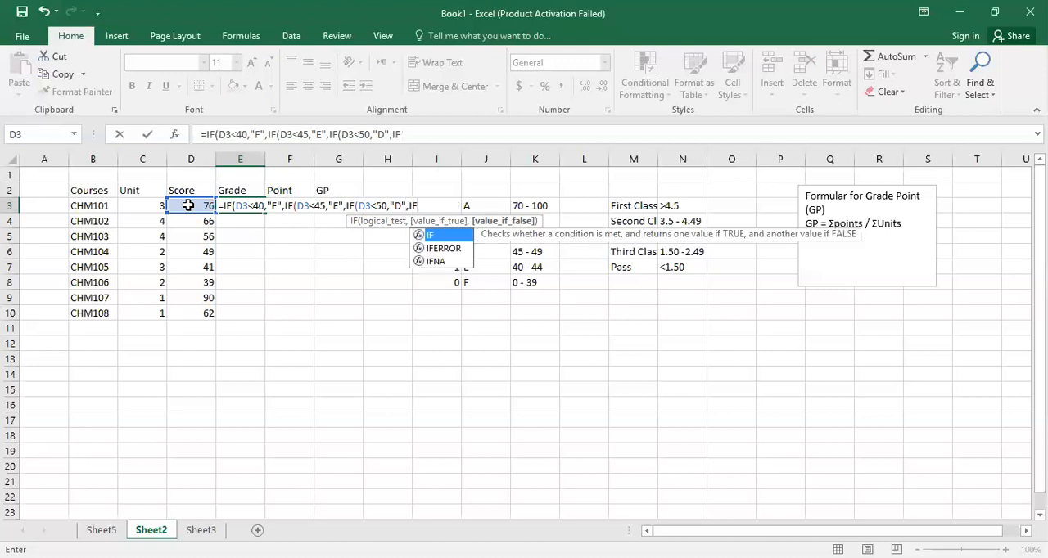
pyautogui.write('(')
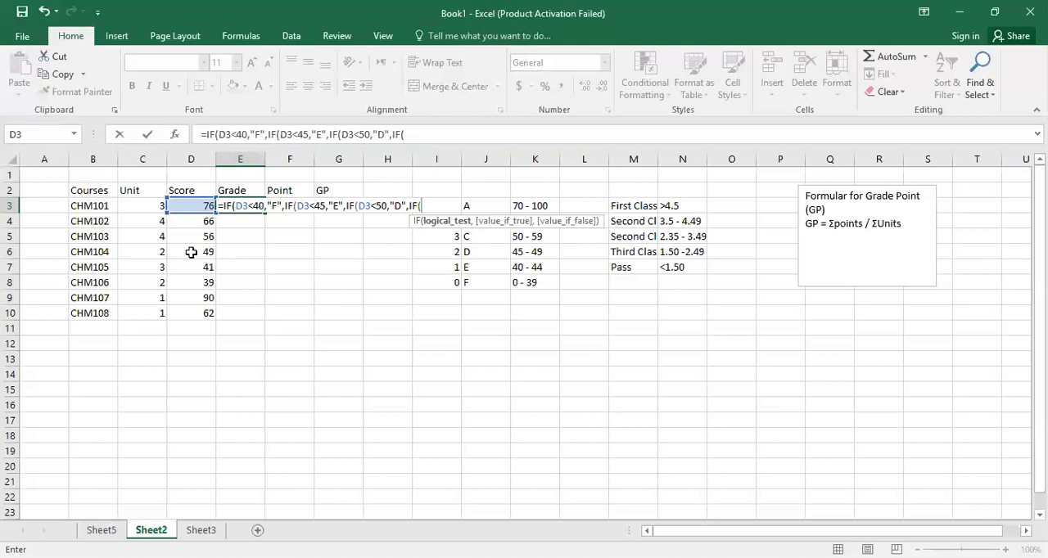
# Nest a fourth IF in the E3 formula that returns "C" when D3<60.
pyautogui.click(187, 206)
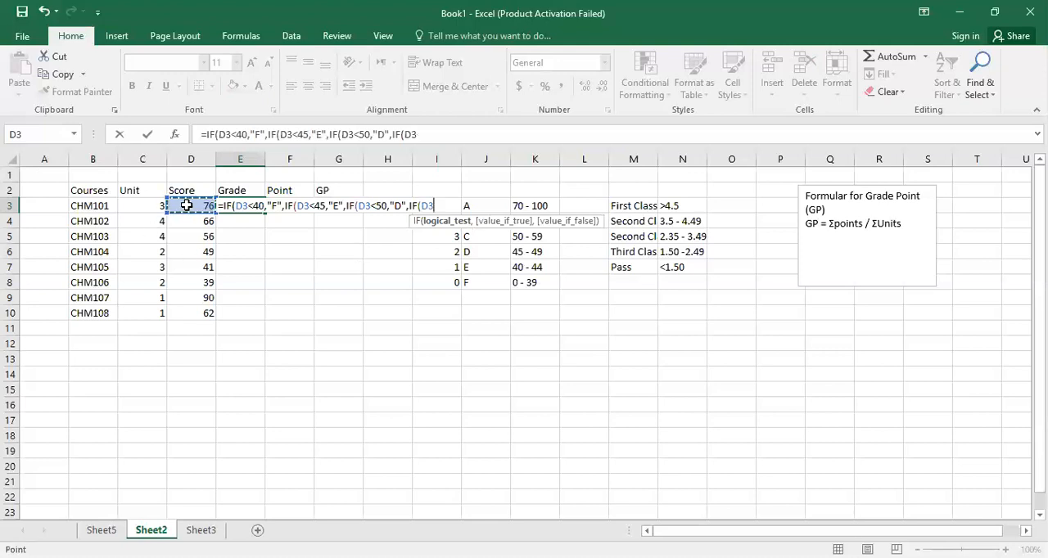
pyautogui.write('<60')
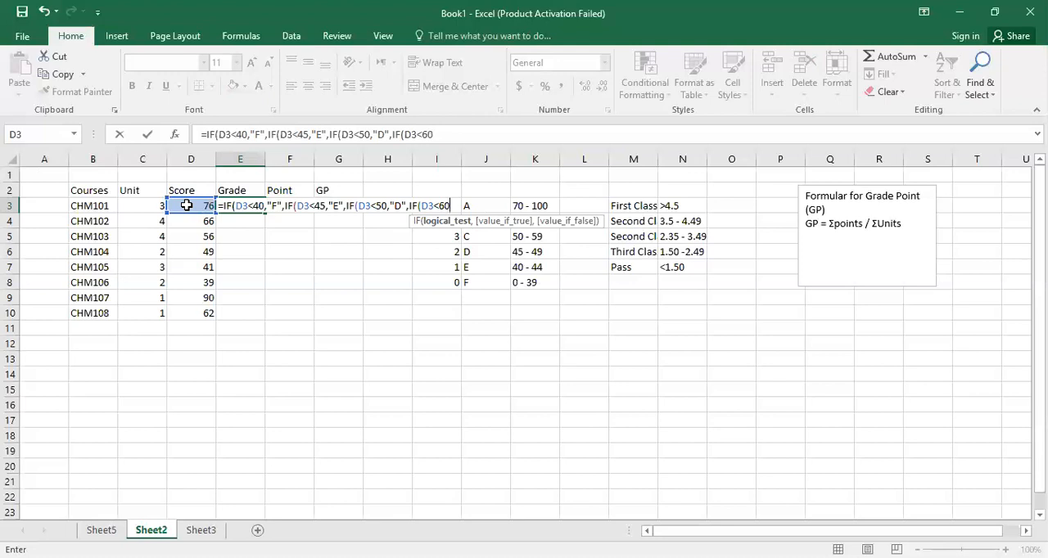
pyautogui.write(',"')
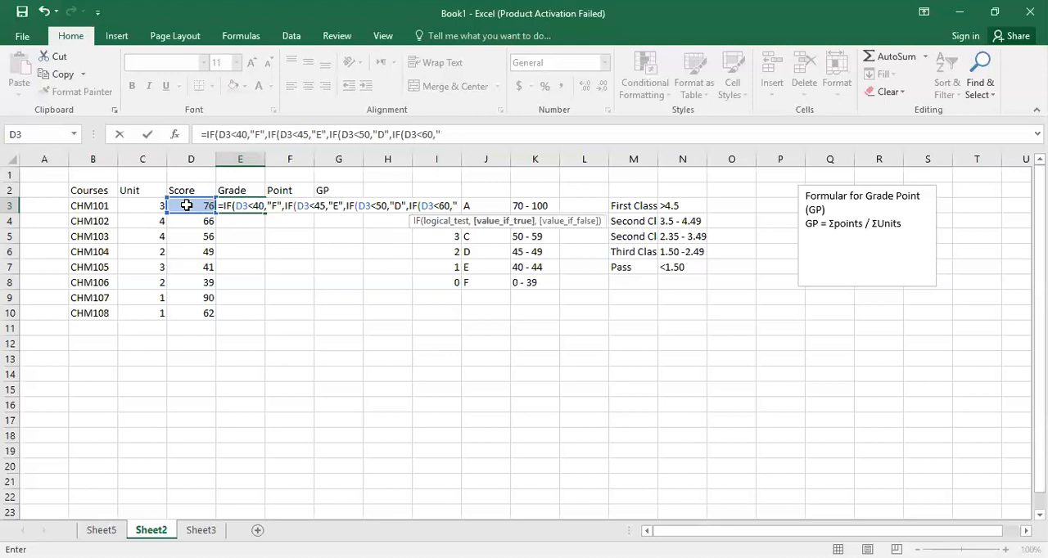
pyautogui.write('C')
# Nest a fifth IF in the E3 formula that returns "B" when D3<70.
pyautogui.write(',')
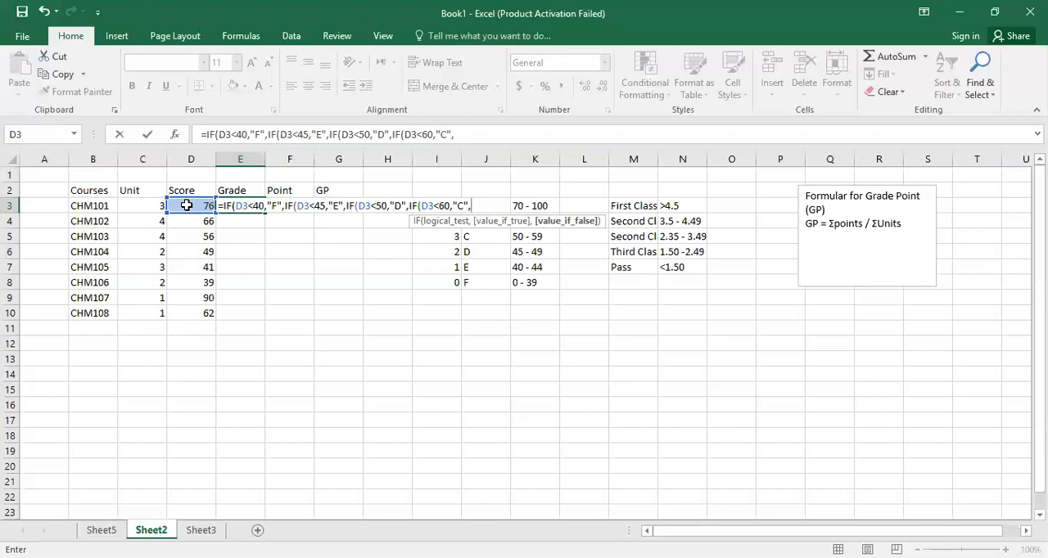
pyautogui.write('IF')
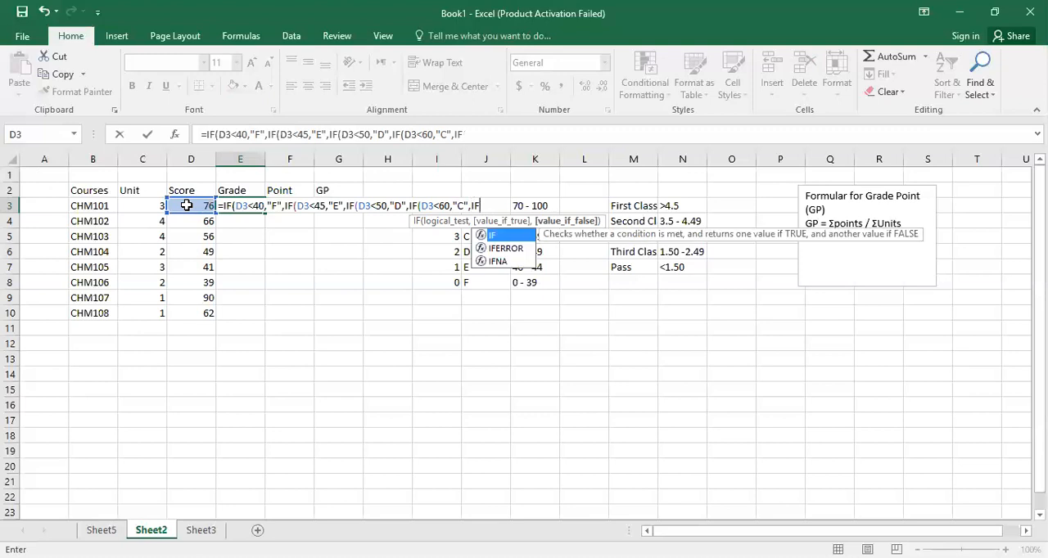
pyautogui.write('(')
pyautogui.click(187, 205)
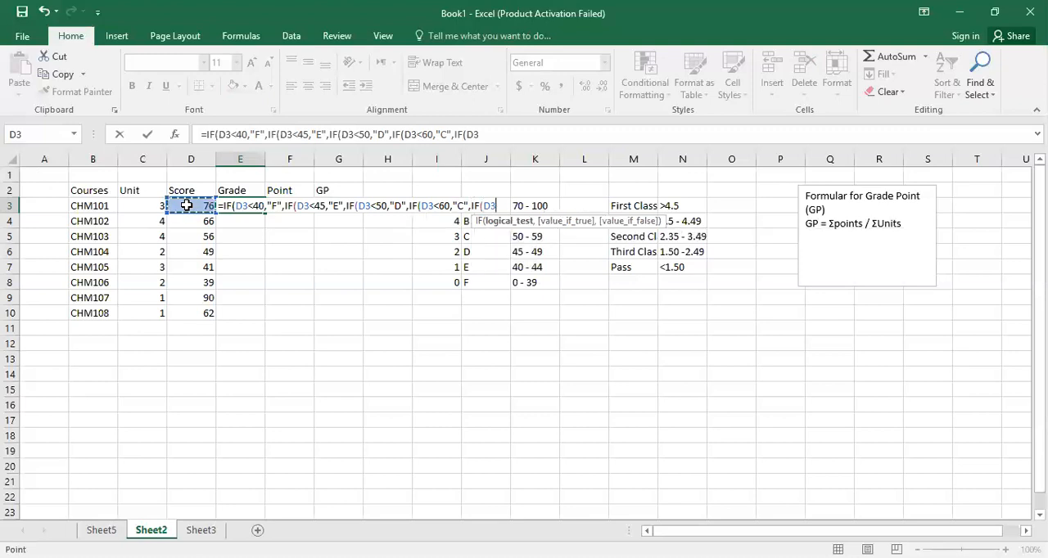
pyautogui.write('<70')
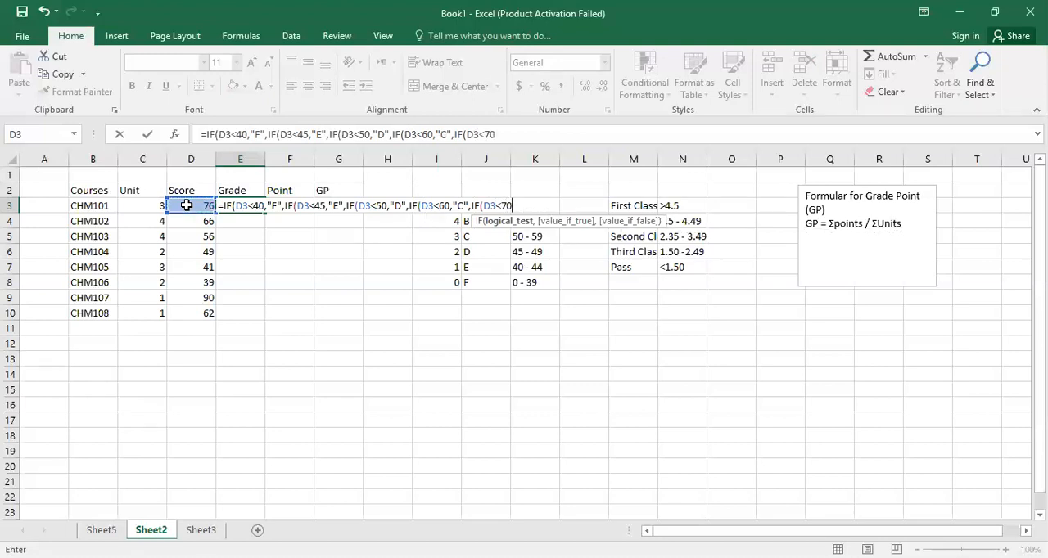
pyautogui.write(',')
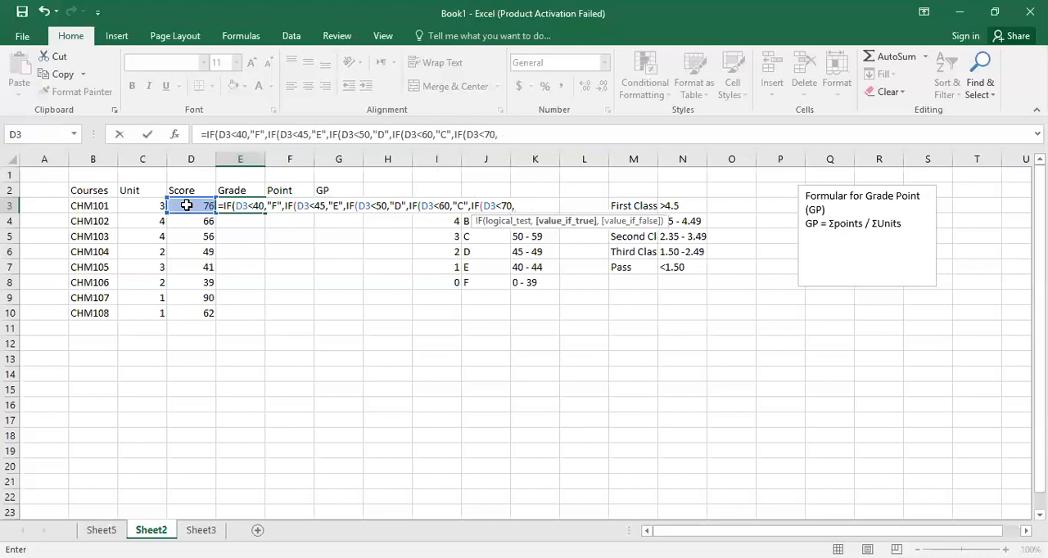
pyautogui.write('"B",')
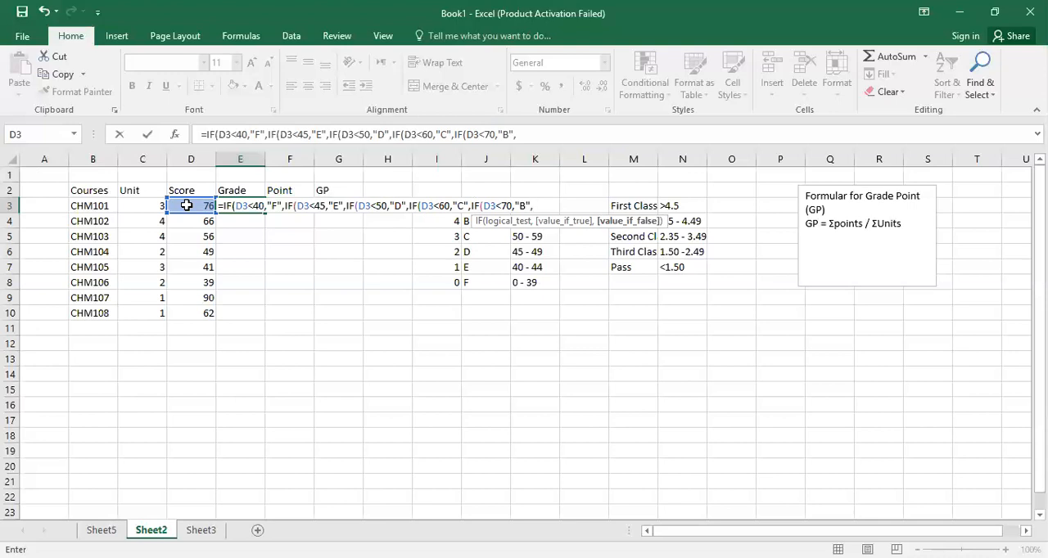
# Finish the nested IF formula in E3 with "A" as the final false value, close all five parentheses and commit it.
pyautogui.write('"A"))')
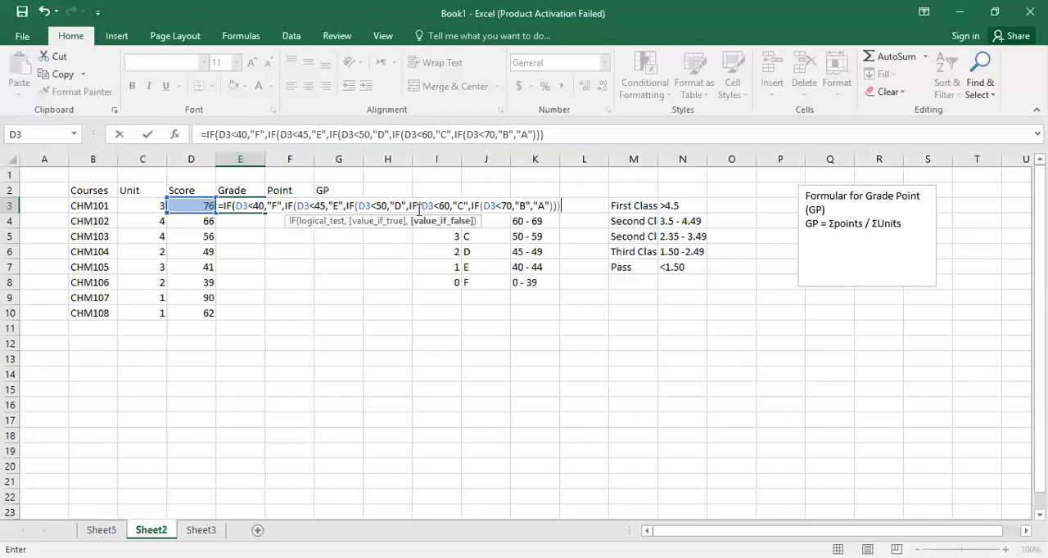
pyautogui.write(')')
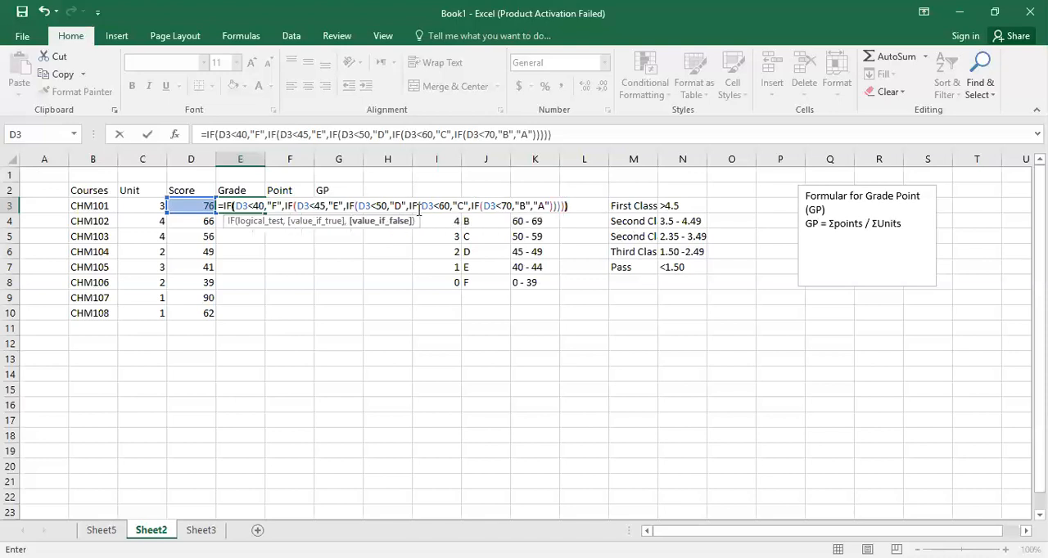
pyautogui.press('Return')
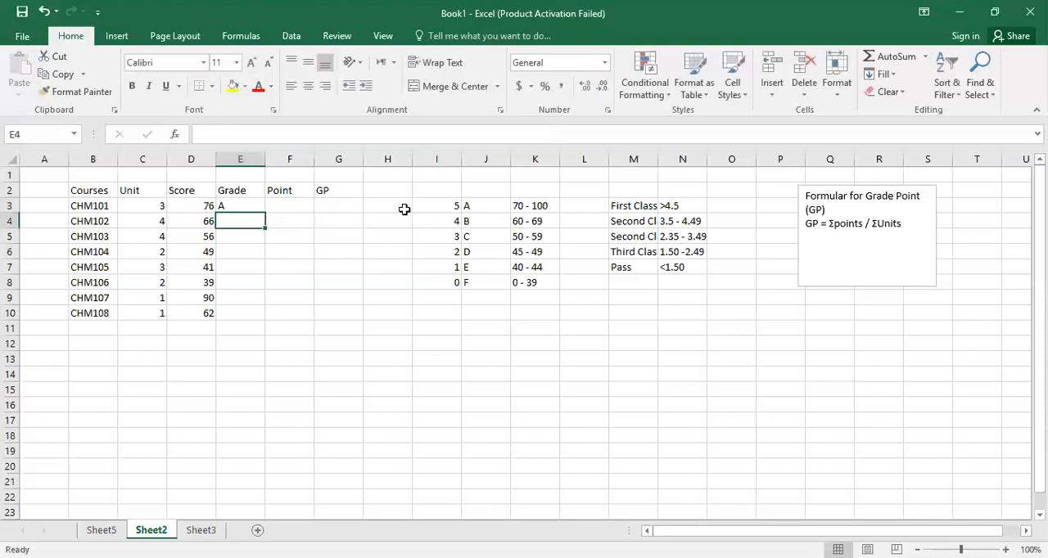
# Fill the grade formula from E3 down to E10 for all the courses.
pyautogui.click(198, 206)
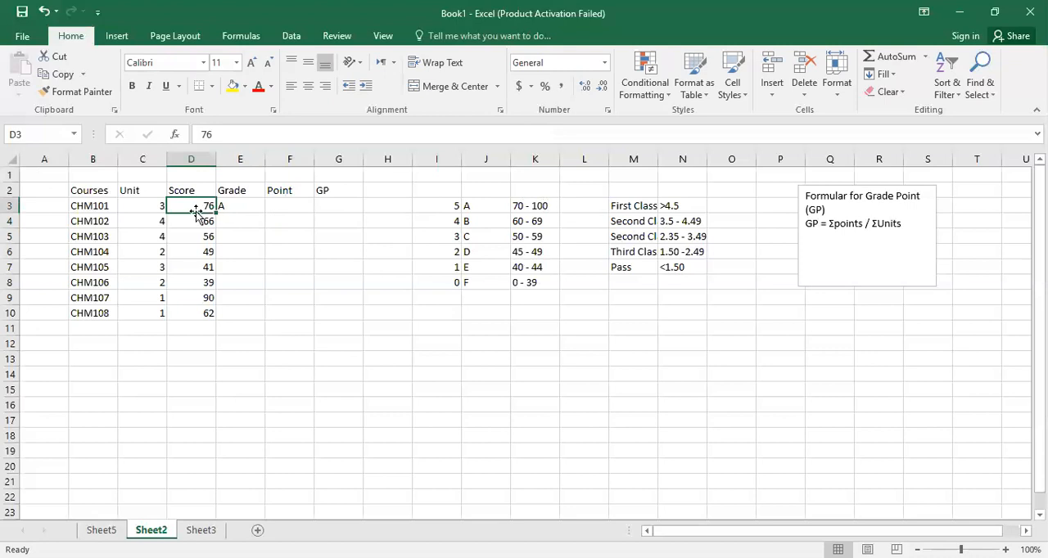
pyautogui.click(241, 206)
pyautogui.moveTo(264, 214); pyautogui.dragTo(235, 321)
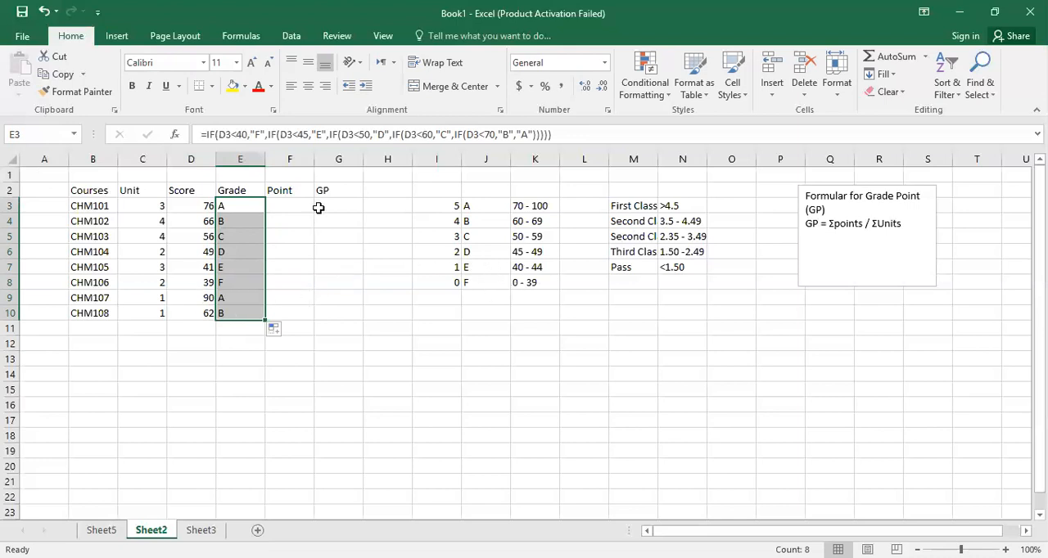
# Enter the points 5, 4, 3, 2, 1, 0, 5 and 4 in F3:F10 to match each course's grade.
pyautogui.click(279, 207)
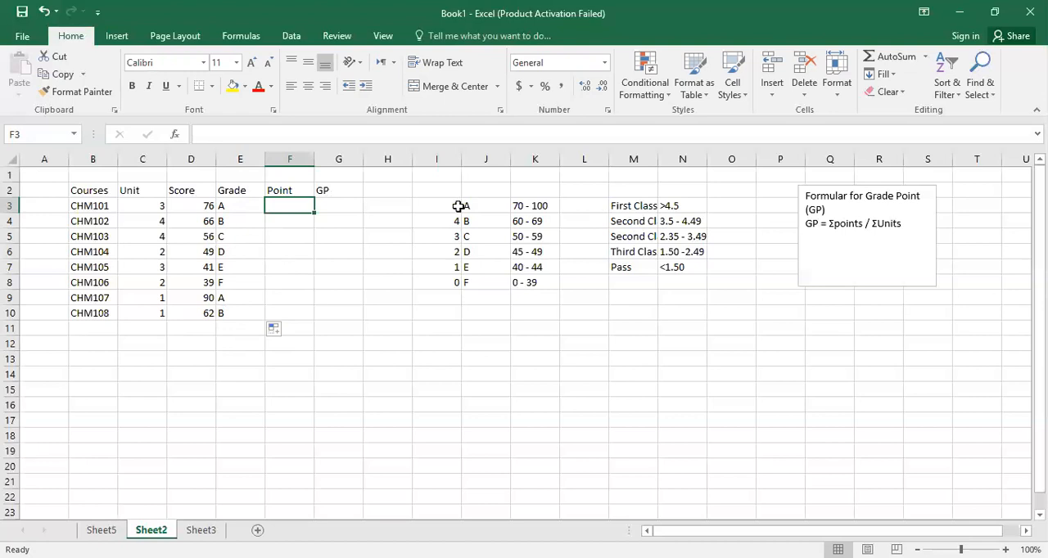
pyautogui.write('5')
pyautogui.press('Return')
pyautogui.write('4')
pyautogui.press('Return')
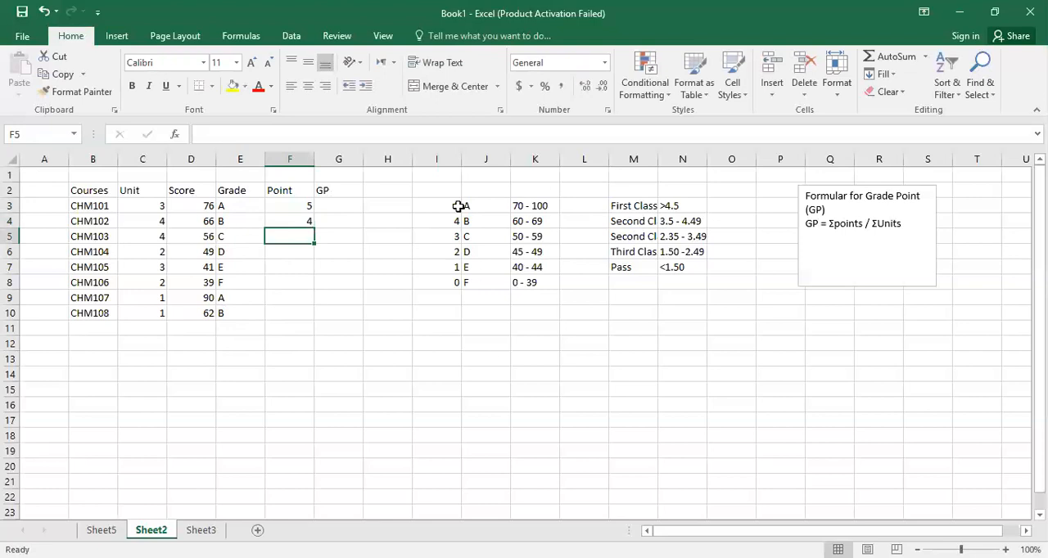
pyautogui.write('3')
pyautogui.press('Return')
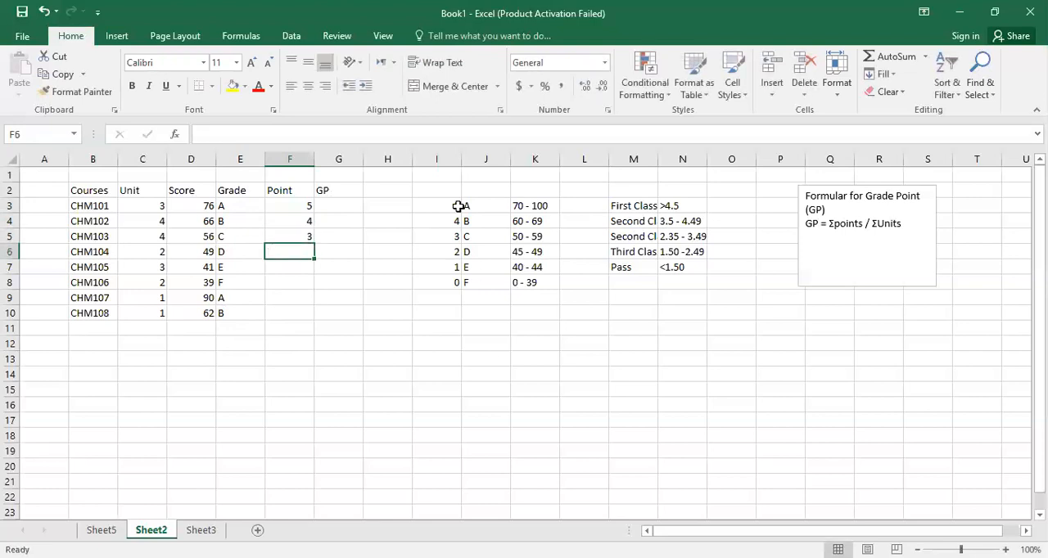
pyautogui.write('2')
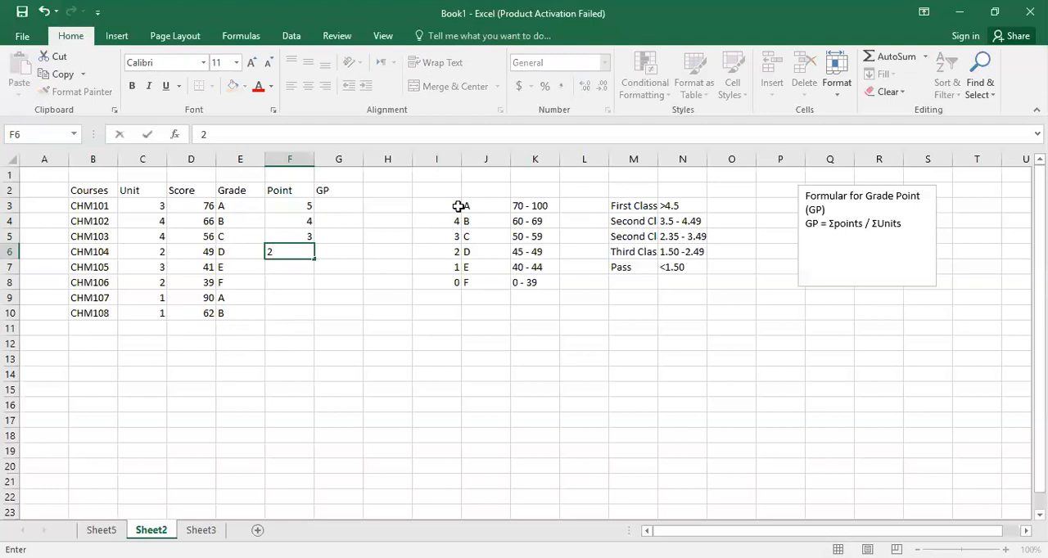
pyautogui.press('Return')
pyautogui.write('1')
pyautogui.hotkey('ctrl', 'Return')
pyautogui.press('Return')
pyautogui.write('0')
pyautogui.press('Return')
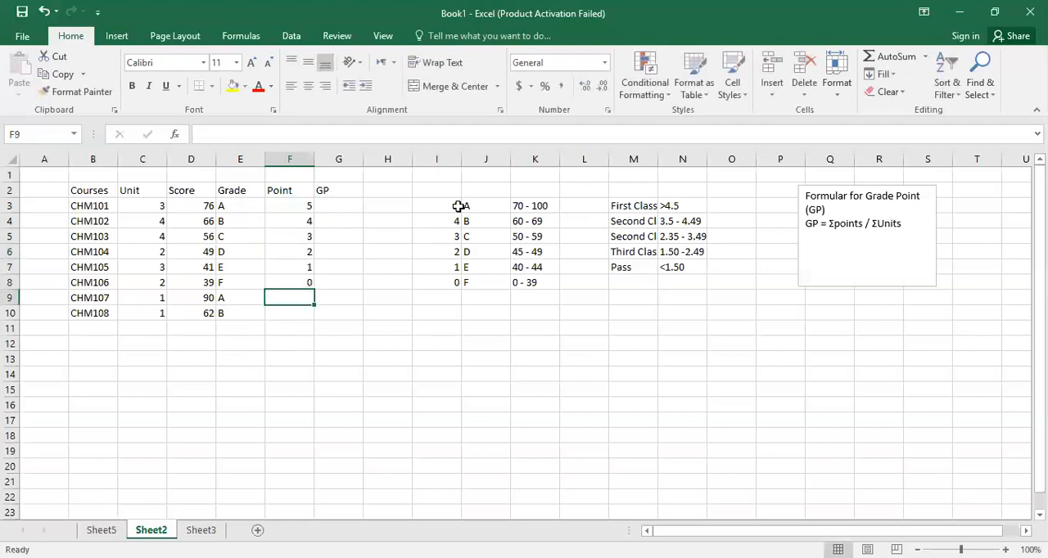
pyautogui.write('5')
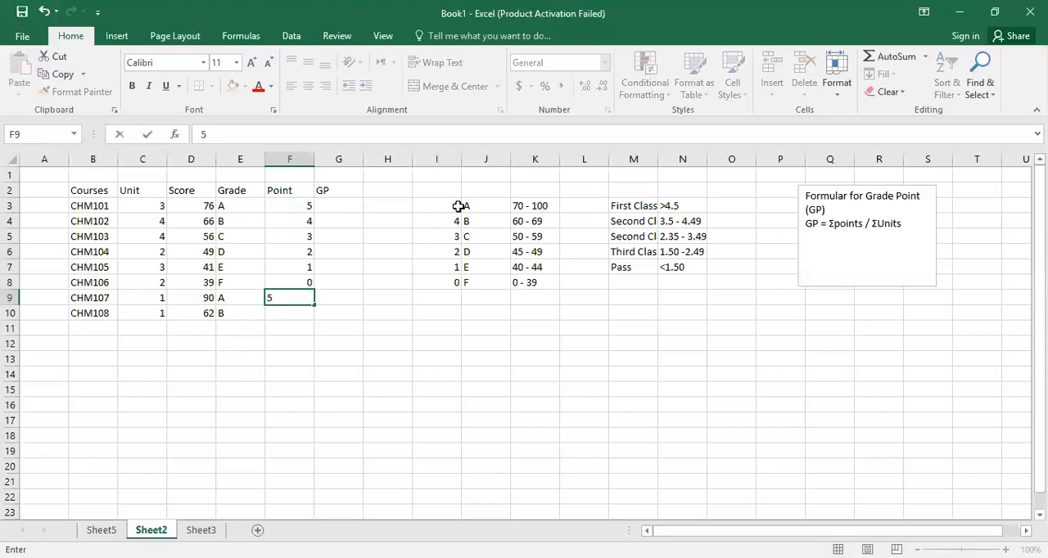
pyautogui.press('Return')
pyautogui.write('4')
pyautogui.press('Return')
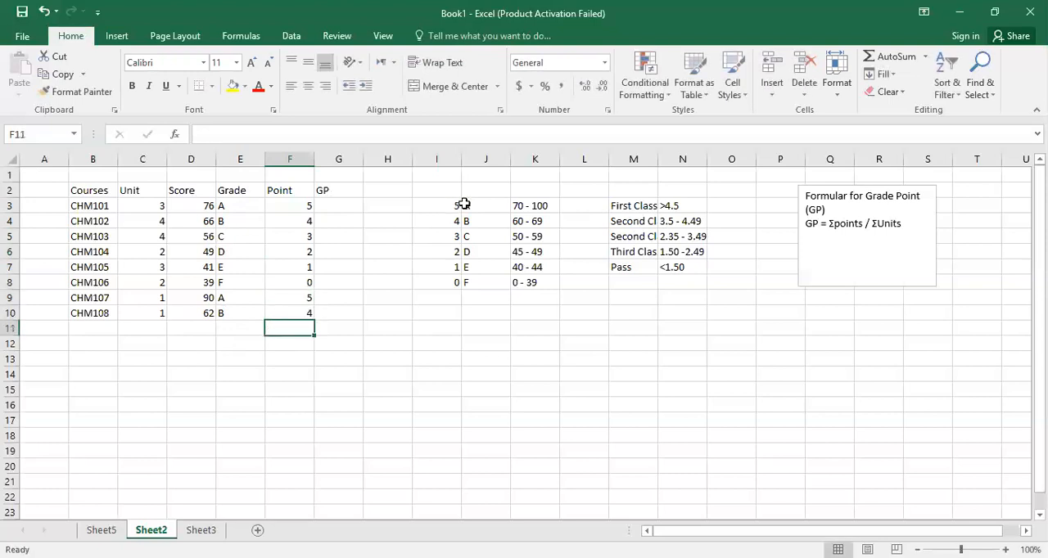
# Calculate the GP in G3 with =F3*C3 and fill the formula down to G10.
pyautogui.click(347, 207)
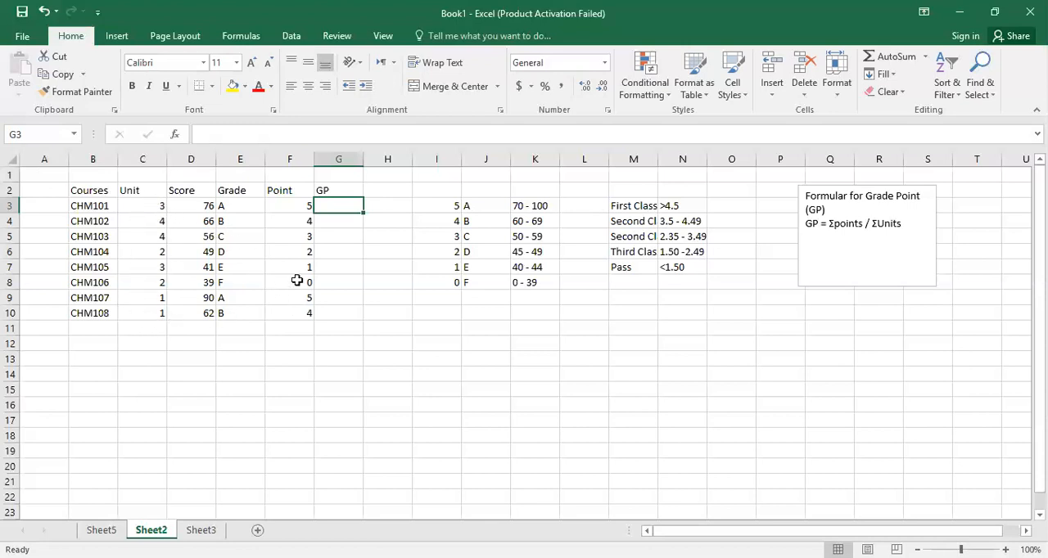
pyautogui.write('=')
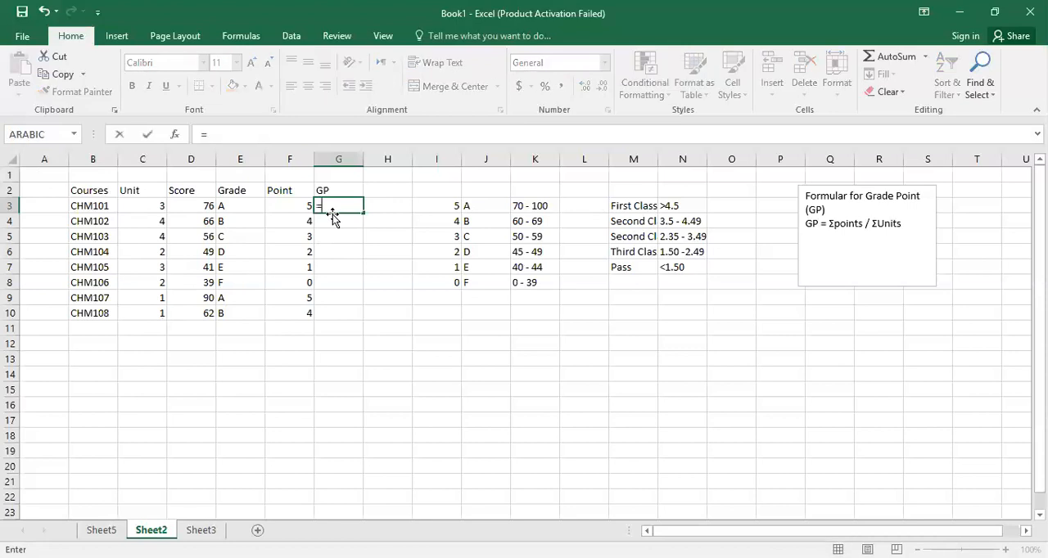
pyautogui.click(303, 205)
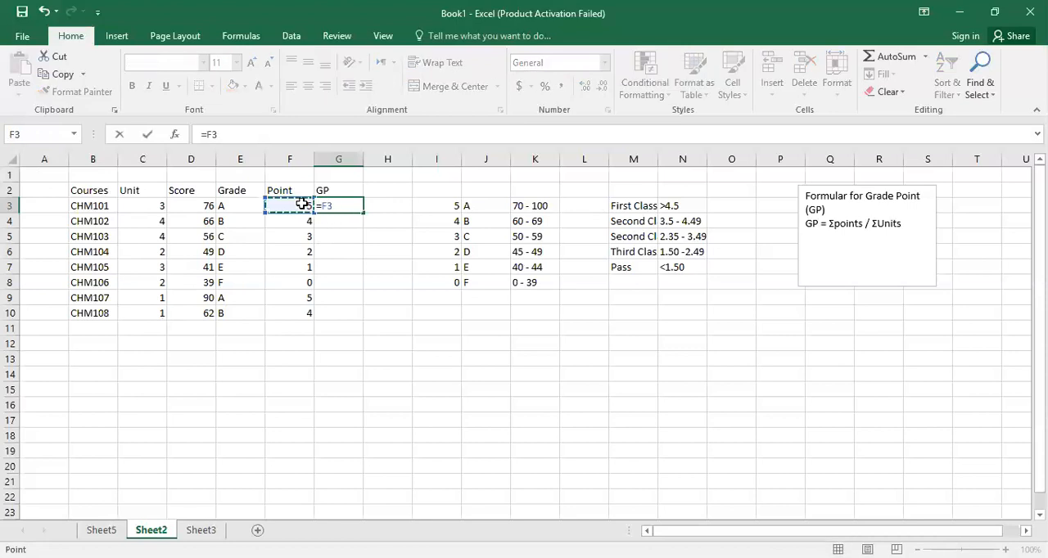
pyautogui.write('*')
pyautogui.click(155, 206)
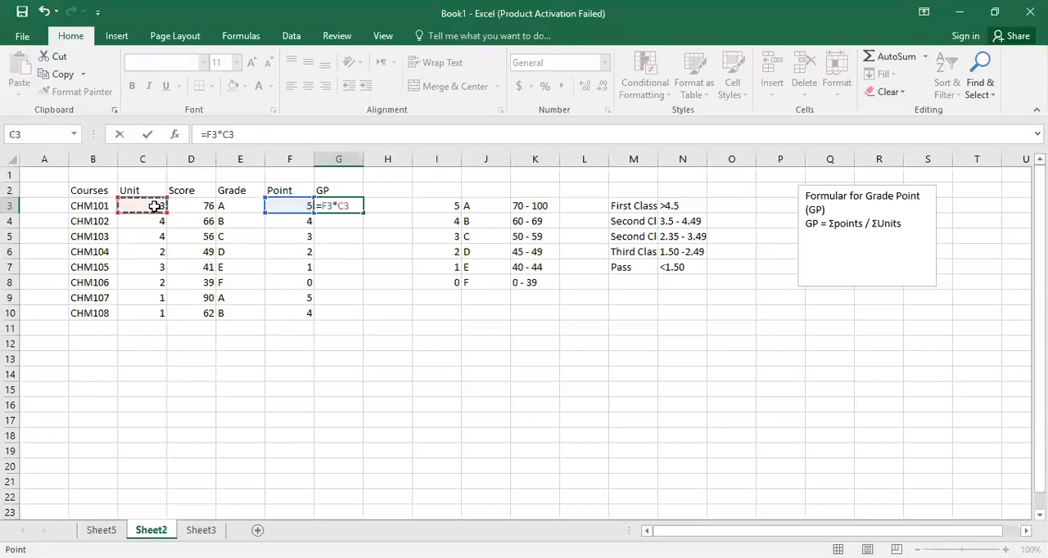
pyautogui.press('Return')
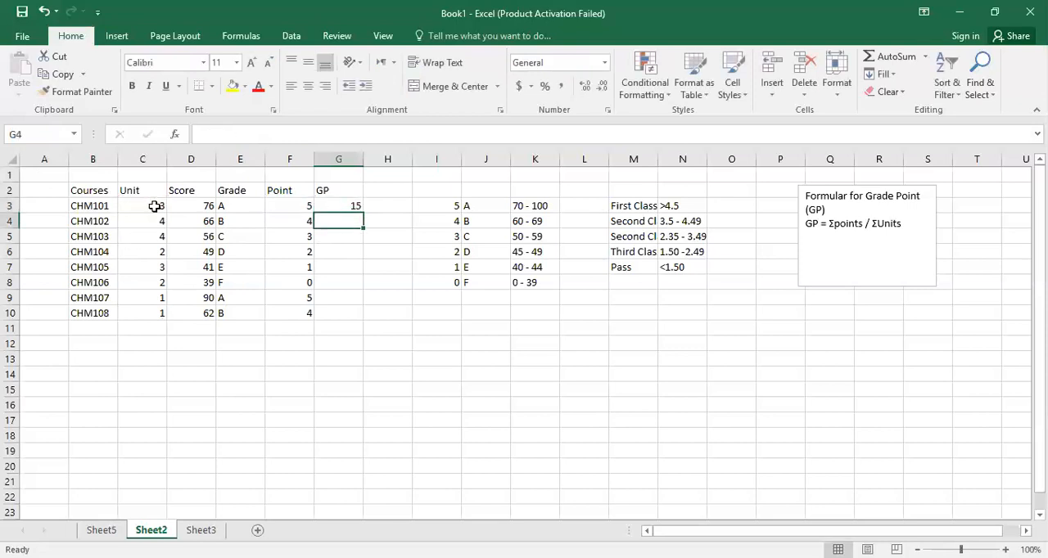
pyautogui.click(348, 205)
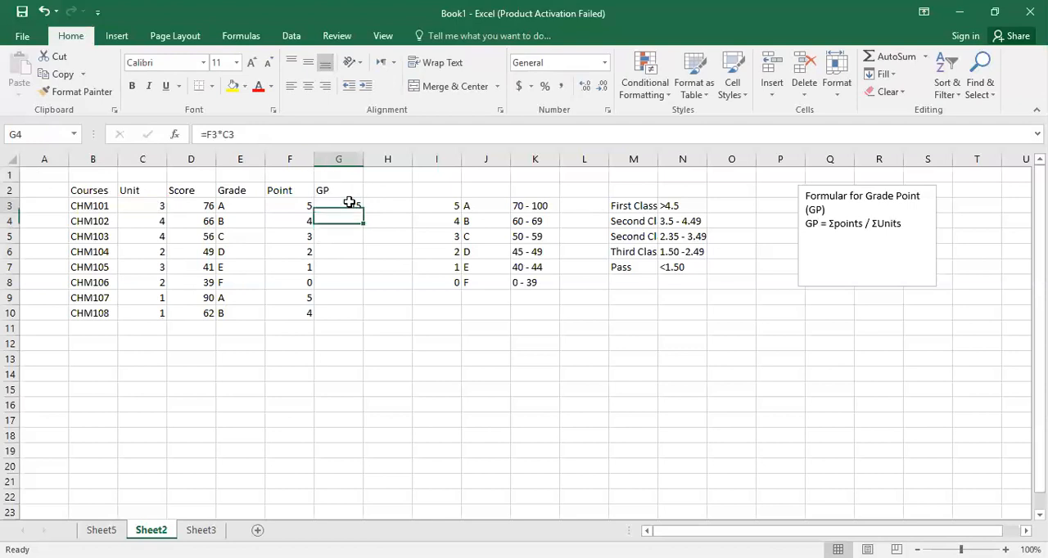
pyautogui.moveTo(362, 212); pyautogui.dragTo(357, 313)
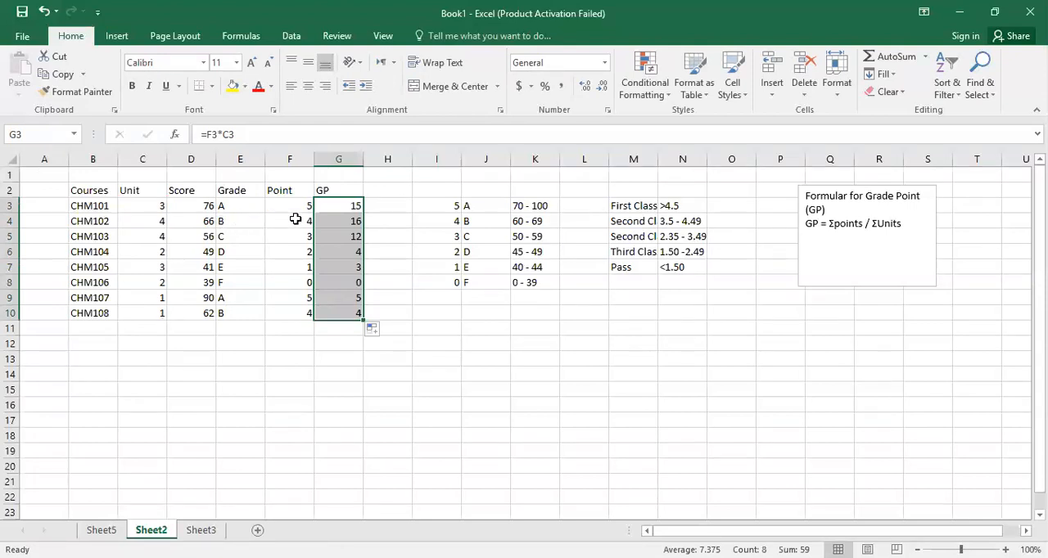
# Check the cell references in the filled GP formulas in G4 and G5.
pyautogui.click(337, 222)
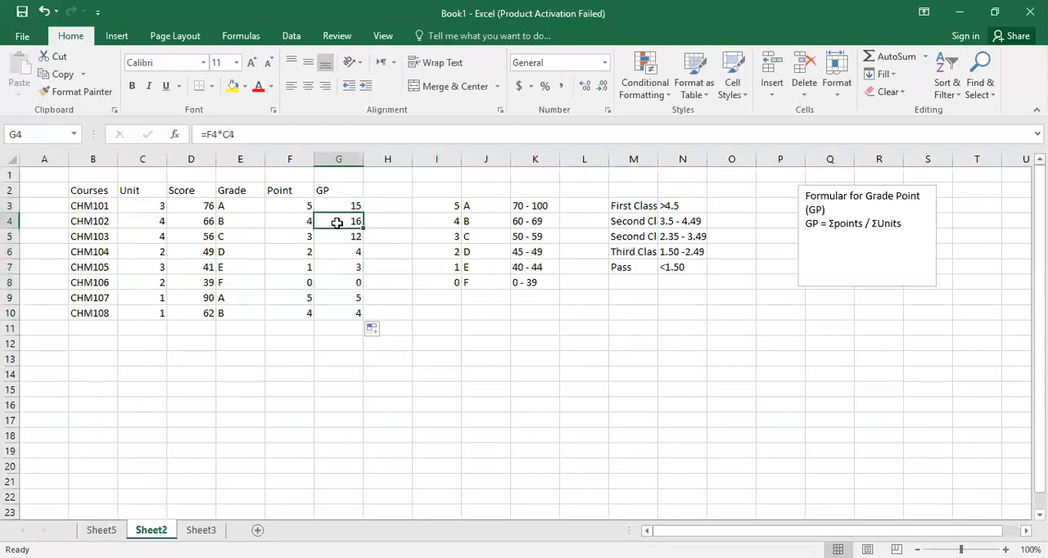
pyautogui.click(310, 133)
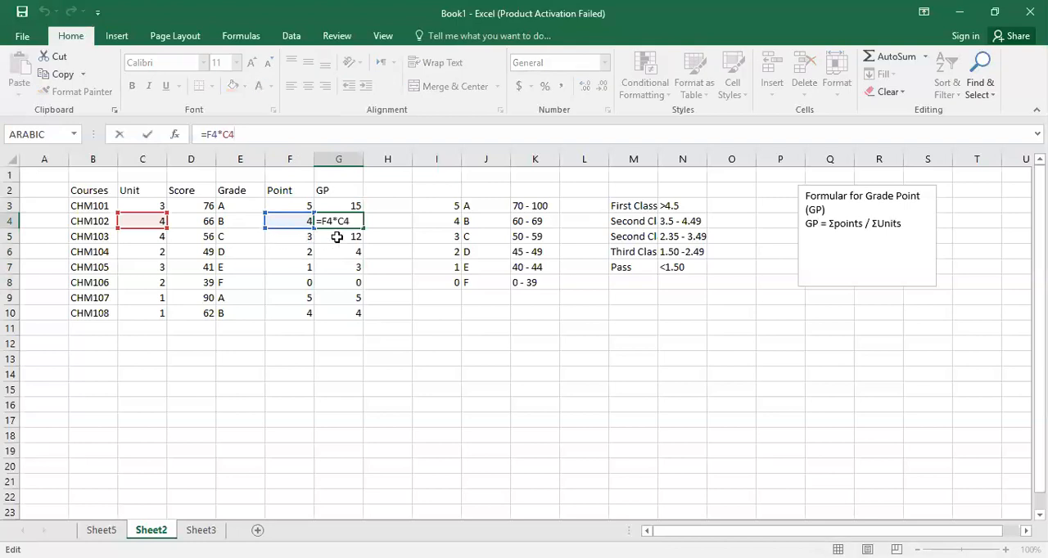
pyautogui.press('Return')
pyautogui.click(319, 134)
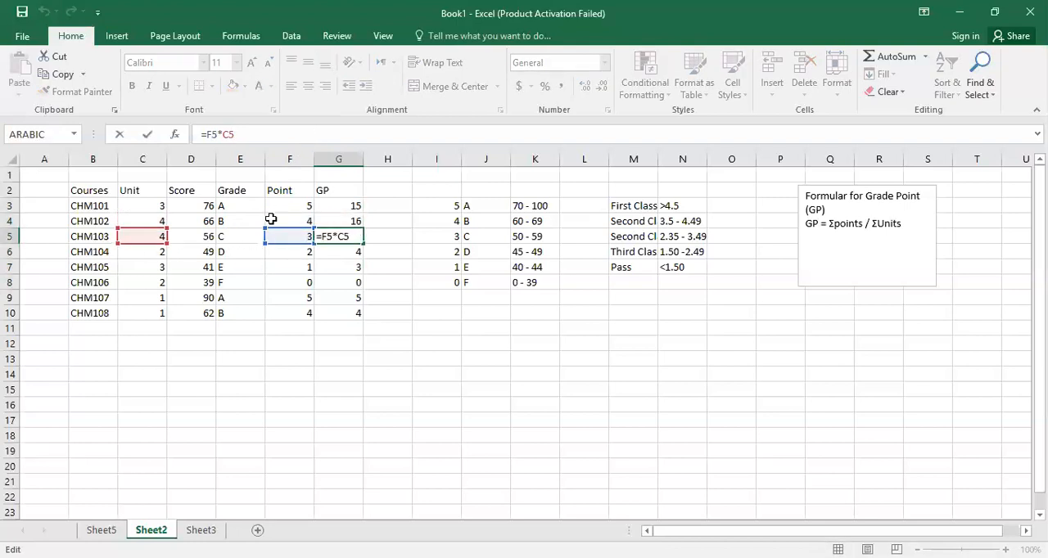
pyautogui.press('Return')
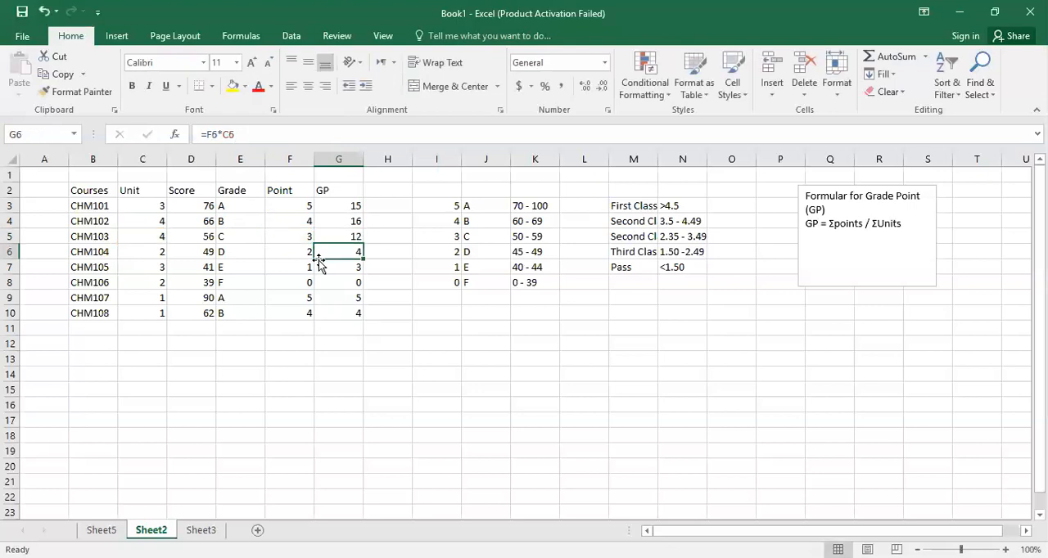
# Total the course units in C11 with a SUM formula over C3:C10.
pyautogui.click(148, 324)
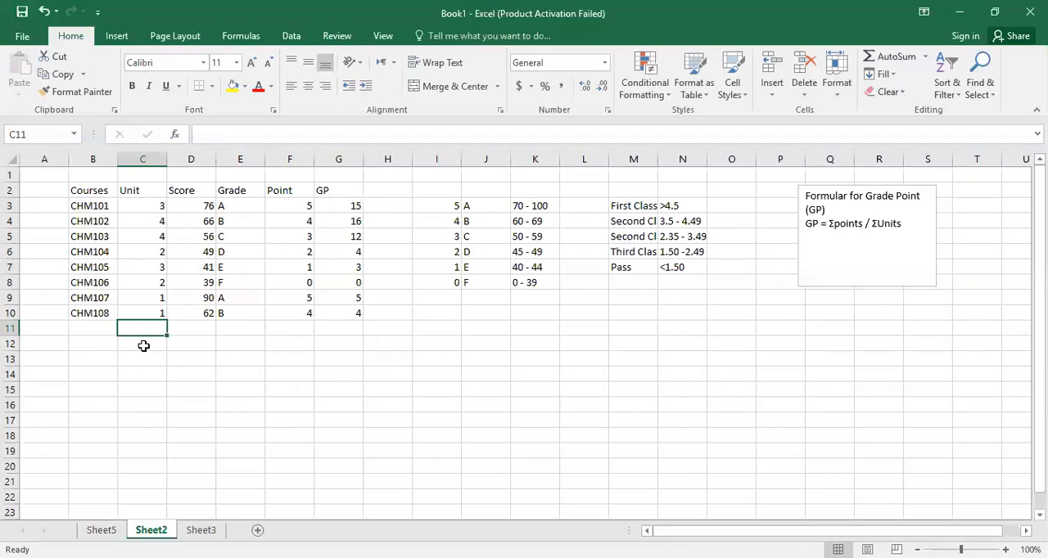
pyautogui.write('=')
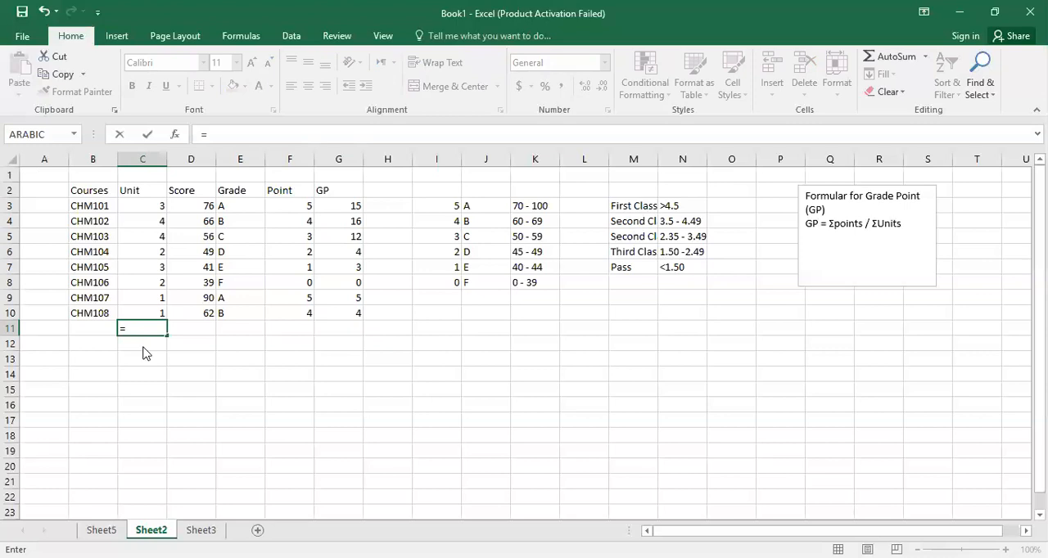
pyautogui.write('SUM')
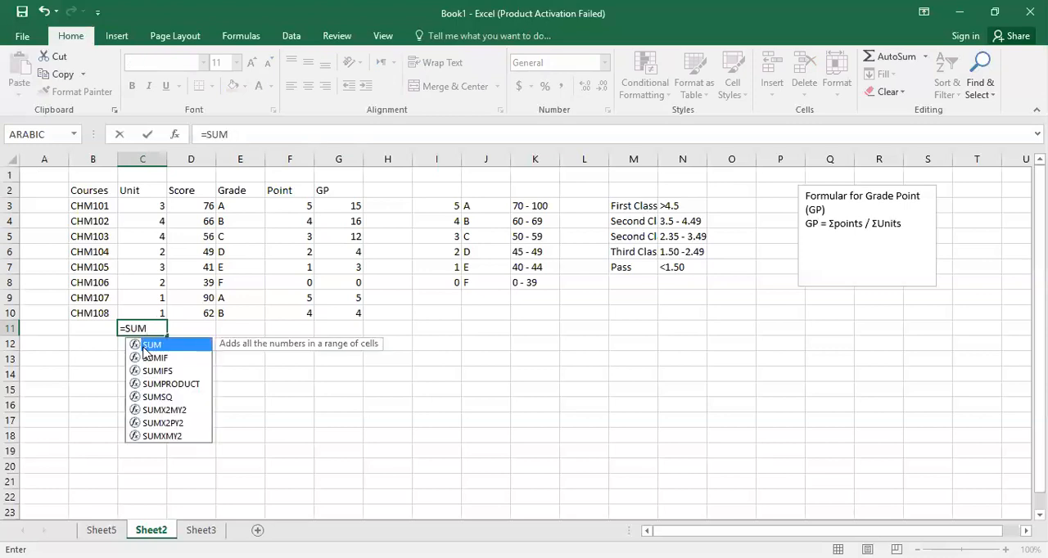
pyautogui.doubleClick(145, 351)
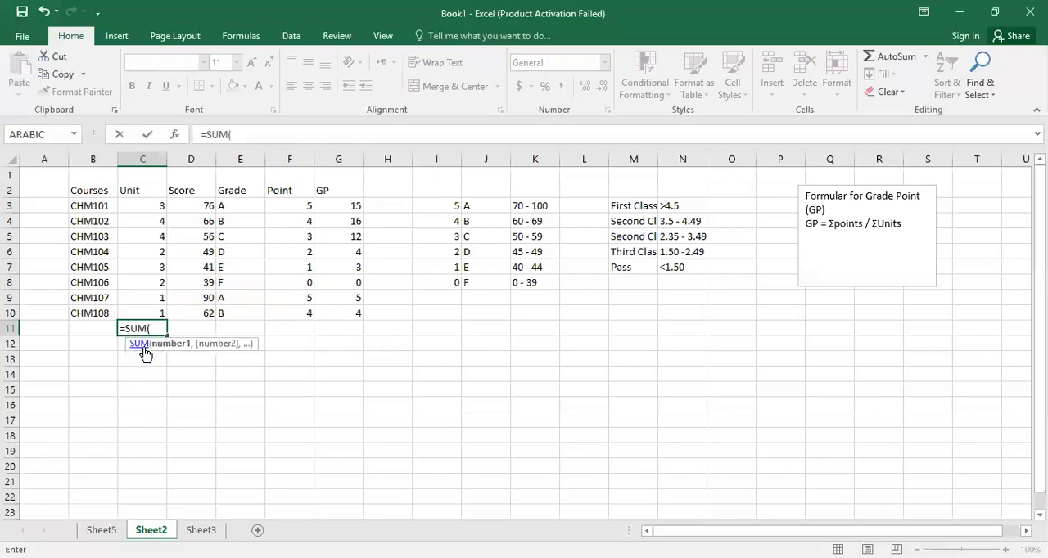
pyautogui.click(140, 206)
pyautogui.keyDown('shift'); pyautogui.click(133, 308); pyautogui.keyUp('shift')
pyautogui.press('Return')
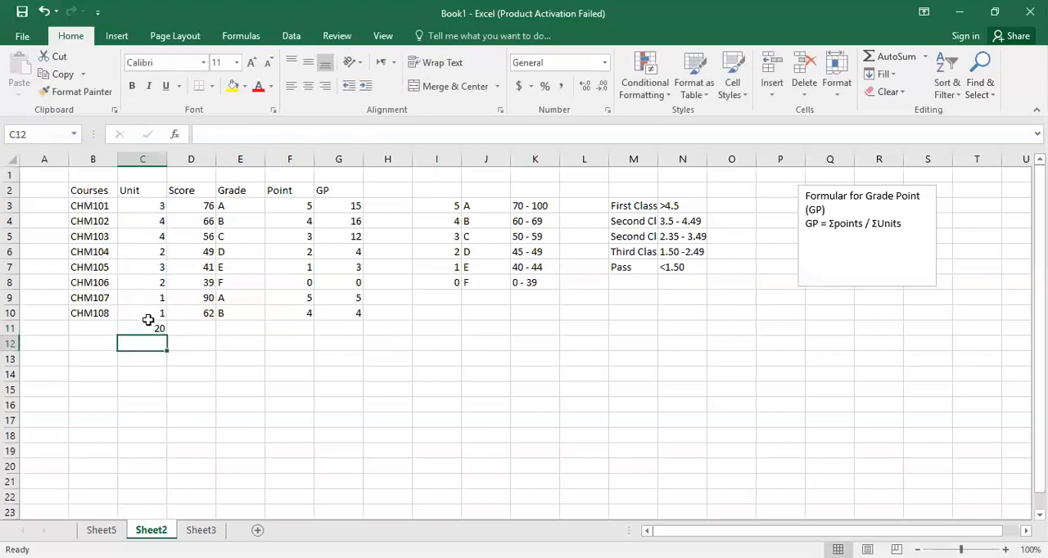
# Clear the units total in C11 and re-enter it with AutoSum as =SUM(C3:C10).
pyautogui.click(140, 326)
pyautogui.press('Delete')
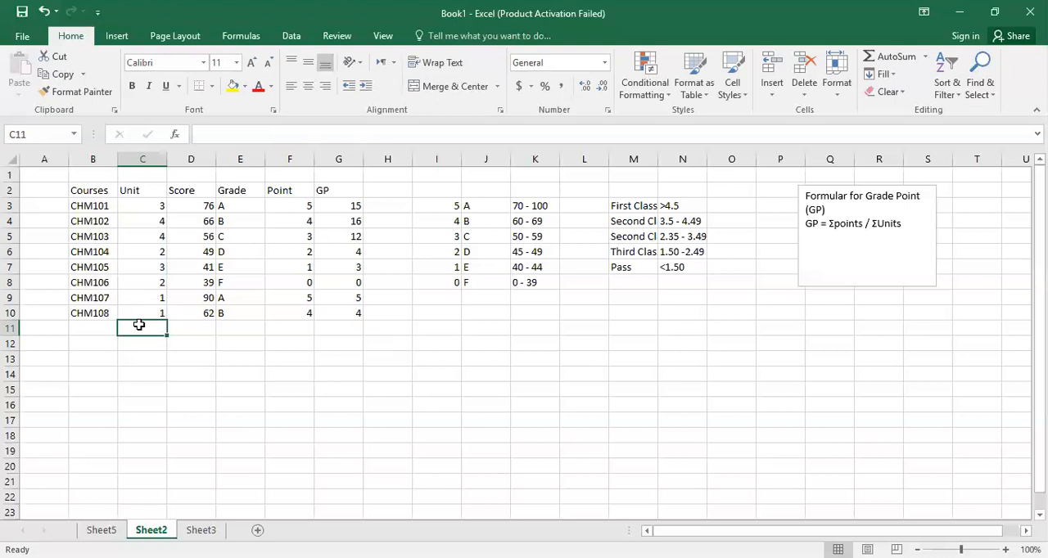
pyautogui.hotkey('alt', '=')
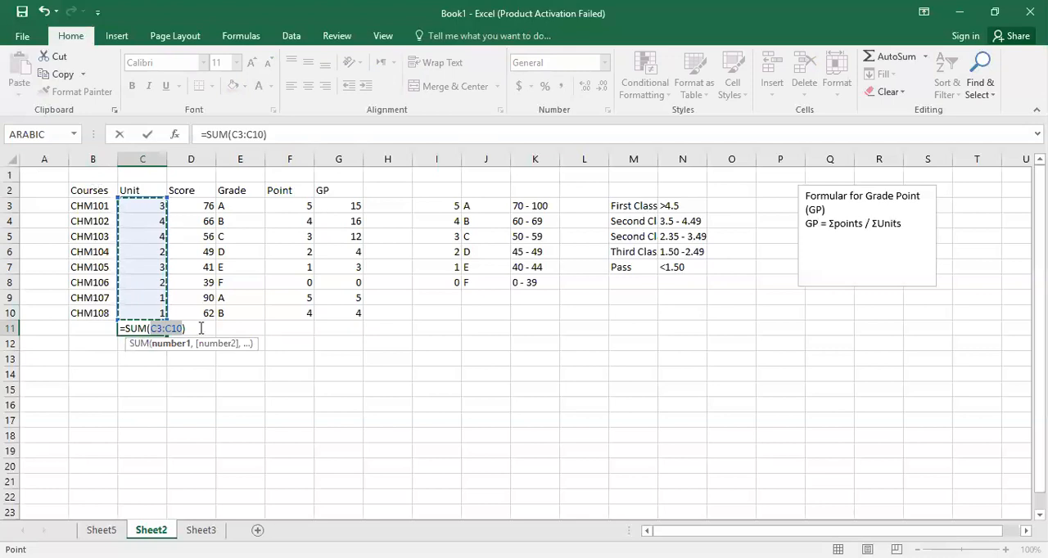
pyautogui.press('Return')
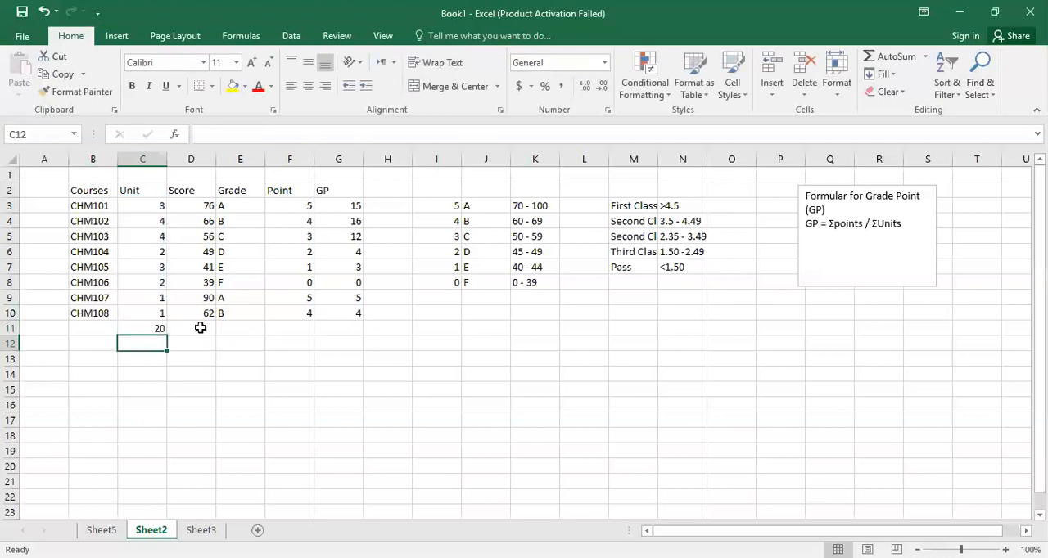
# Total the GP column in G11 with AutoSum.
pyautogui.click(345, 328)
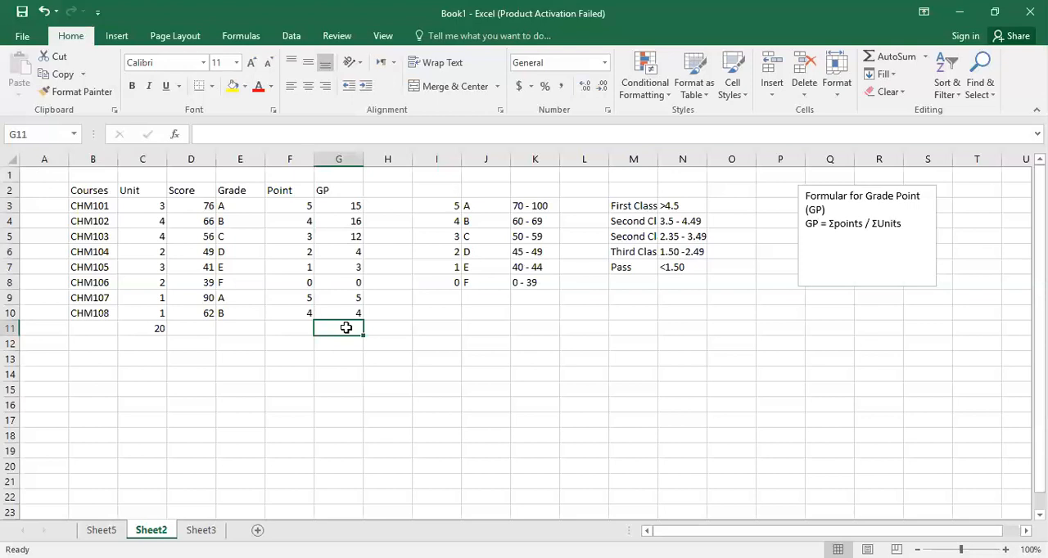
pyautogui.hotkey('alt', '=')
pyautogui.press('Return')
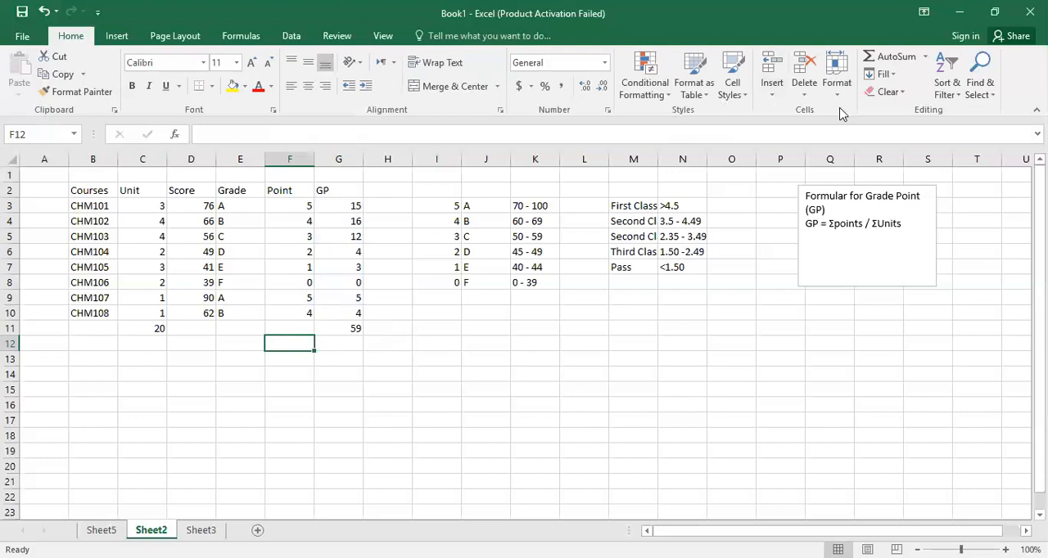
# Label F12 "Grade Point" and calculate it in G12 with =G11/C11.
pyautogui.write('Grade Point')
pyautogui.press('Tab')
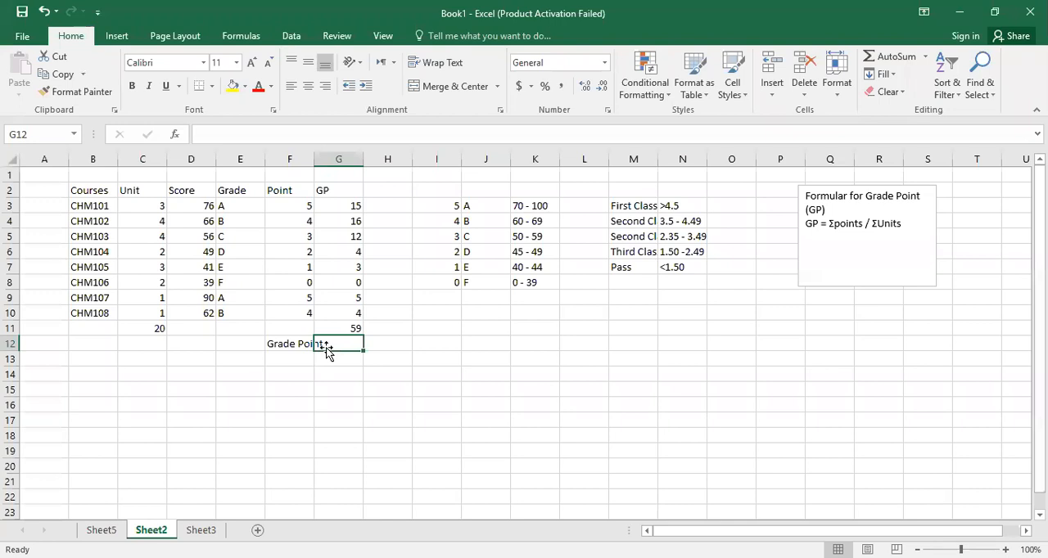
pyautogui.write('=')
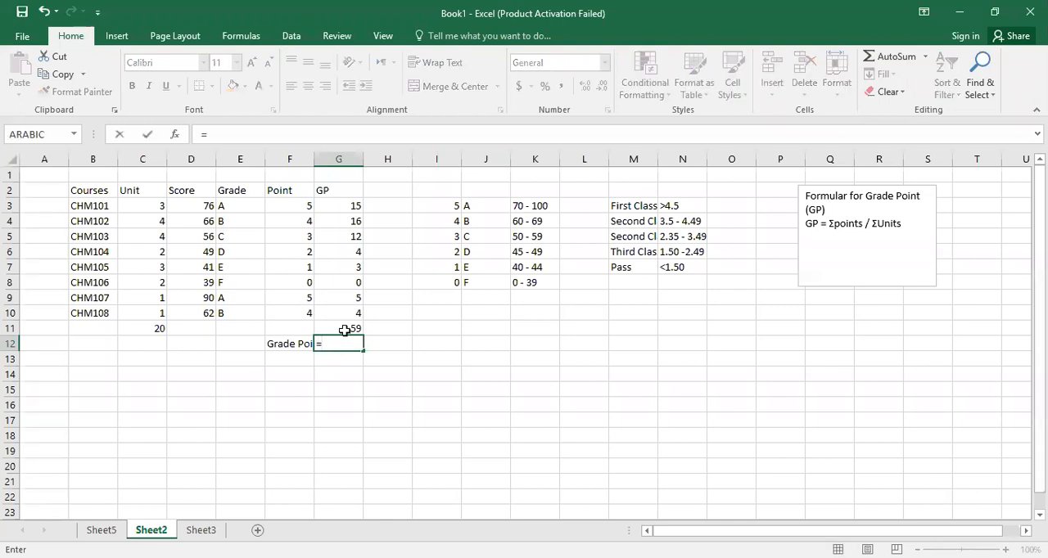
pyautogui.click(342, 328)
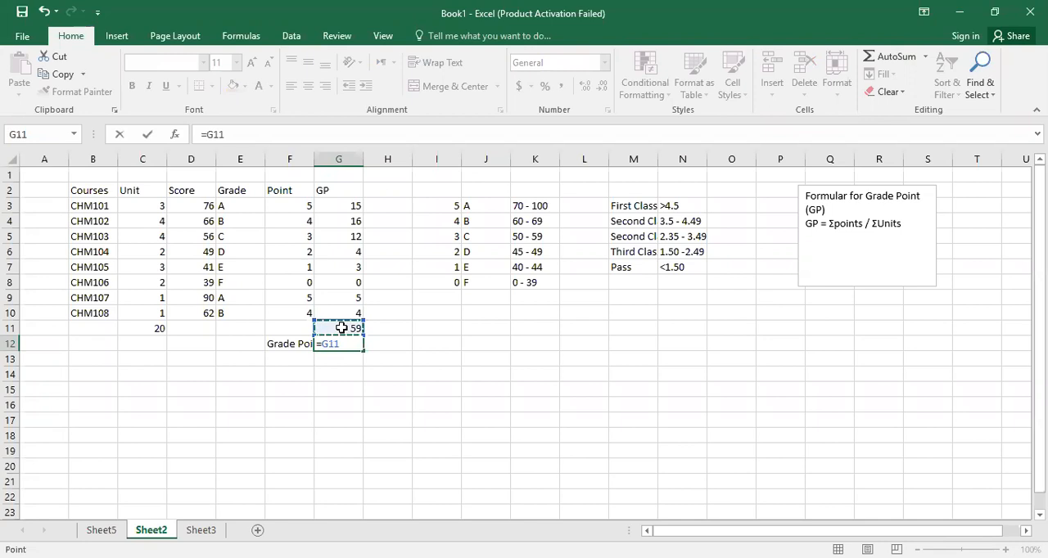
pyautogui.write('/')
pyautogui.click(158, 330)
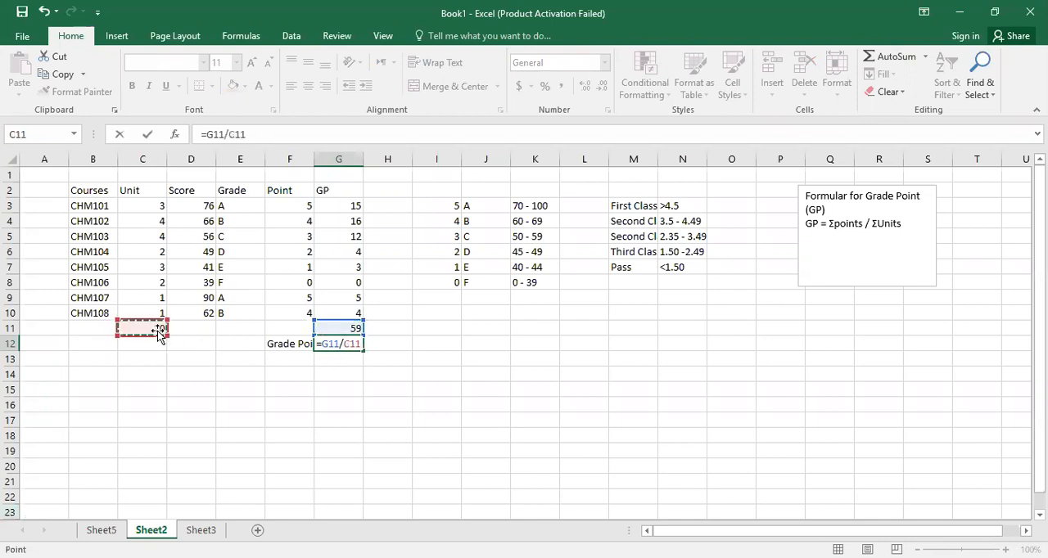
pyautogui.press('Return')
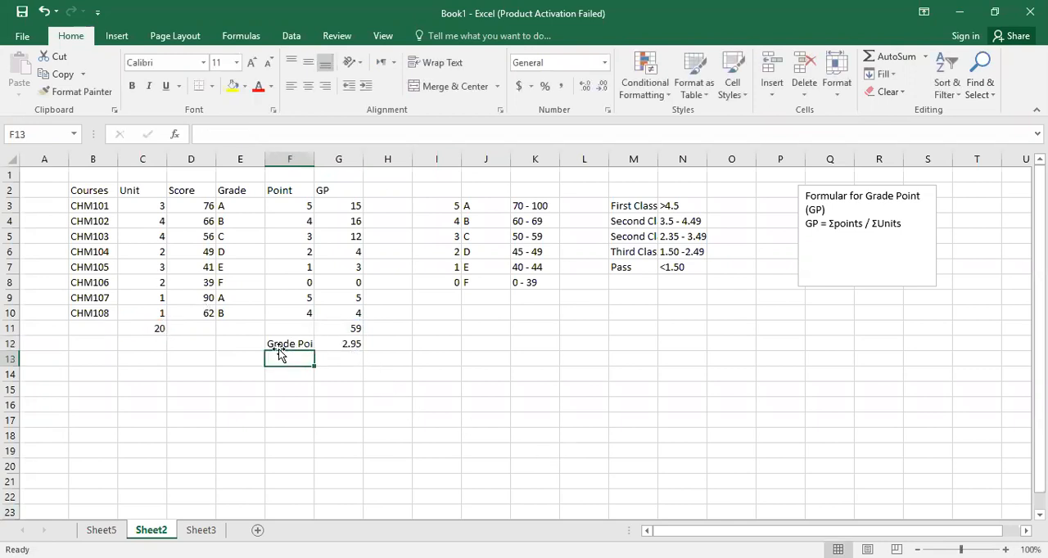
pyautogui.click(331, 346)
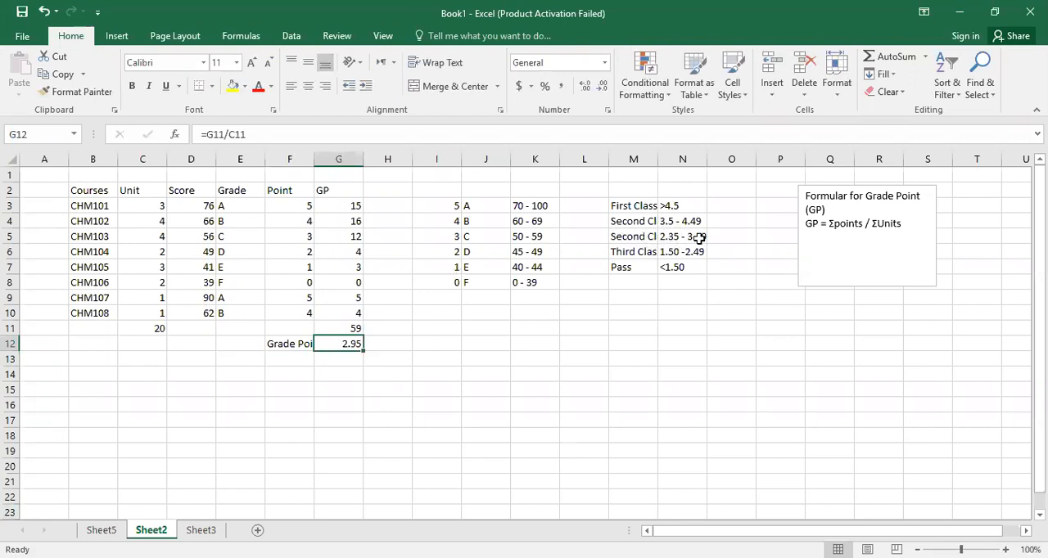
pyautogui.click(628, 234)
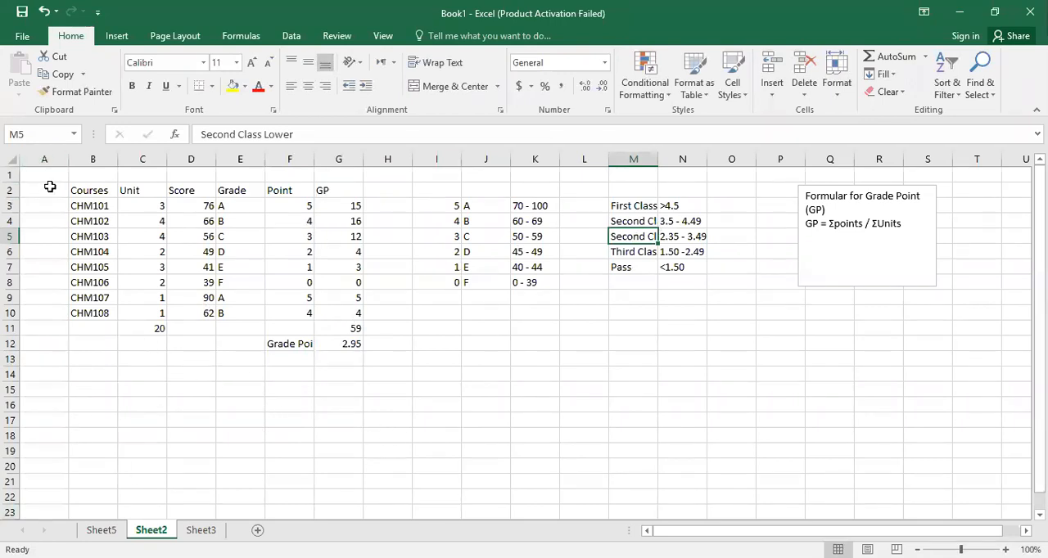
# Try pasting a copy of the results table B2:H12 at B17, and undo the paste.
pyautogui.moveTo(74, 188); pyautogui.dragTo(384, 351)
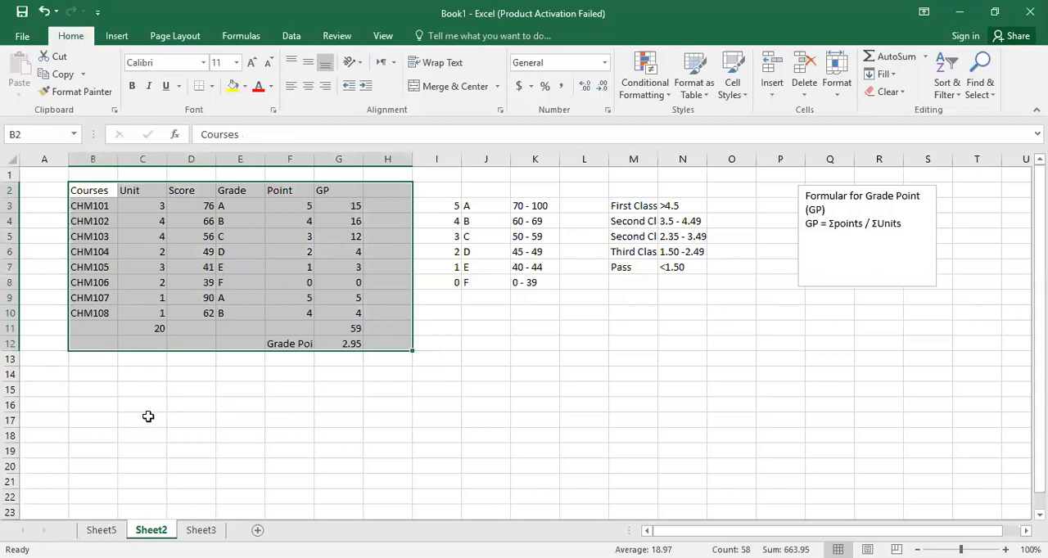
pyautogui.hotkey('ctrl', 'c')
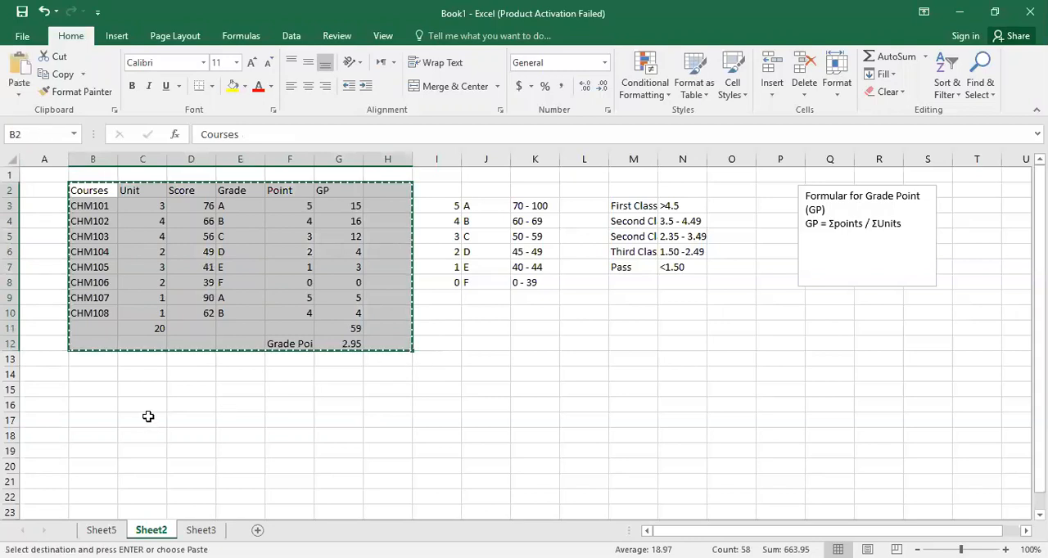
pyautogui.click(90, 418)
pyautogui.hotkey('ctrl', 'v')
pyautogui.click(131, 441)
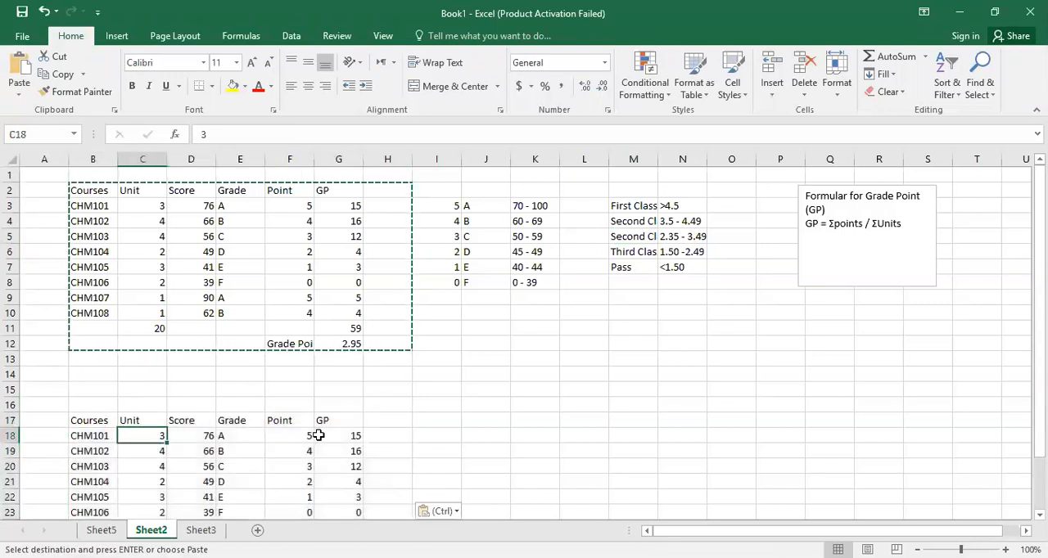
pyautogui.click(325, 435)
pyautogui.click(301, 436)
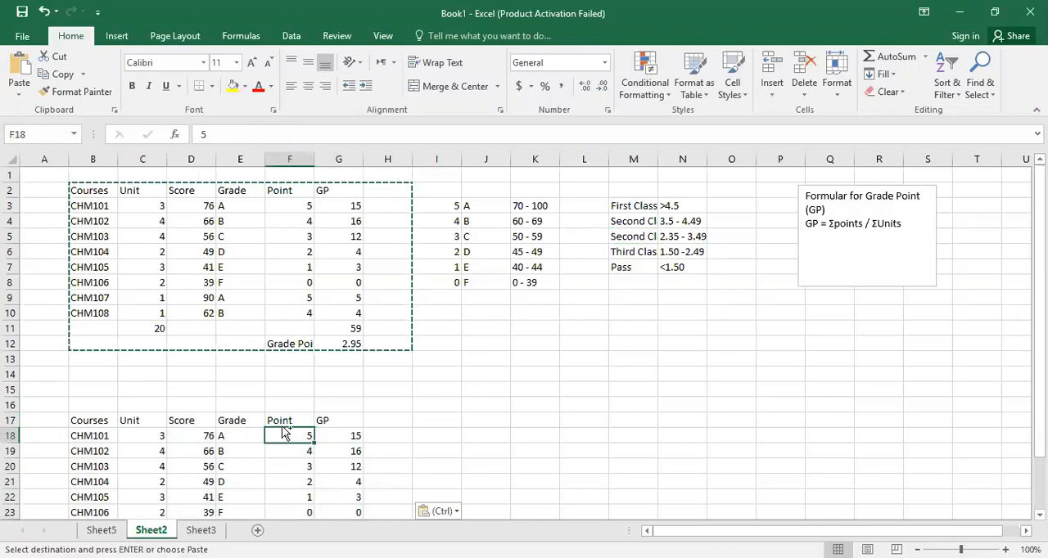
pyautogui.hotkey('ctrl', 'z')
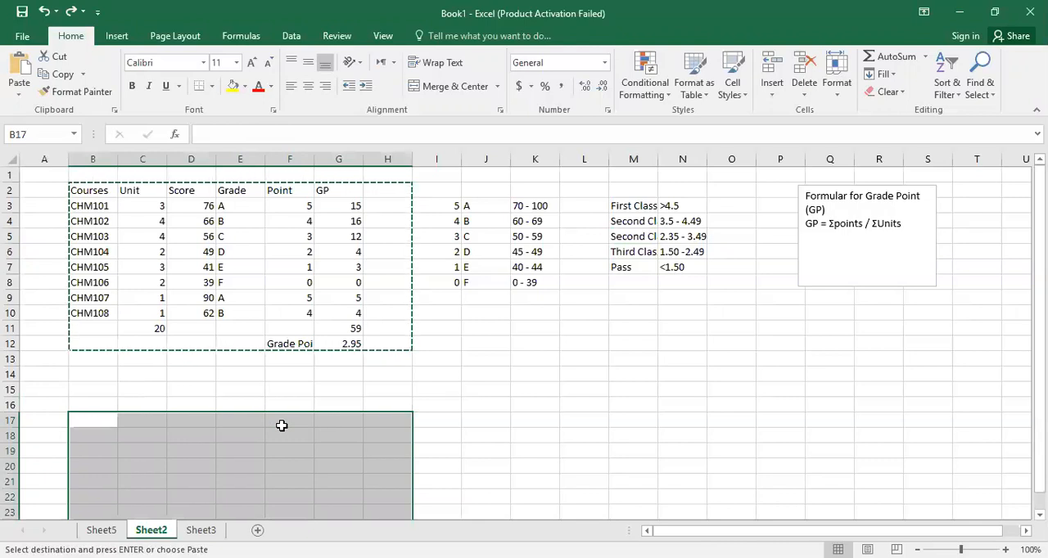
pyautogui.press('Escape')
pyautogui.moveTo(70, 192); pyautogui.dragTo(358, 345)
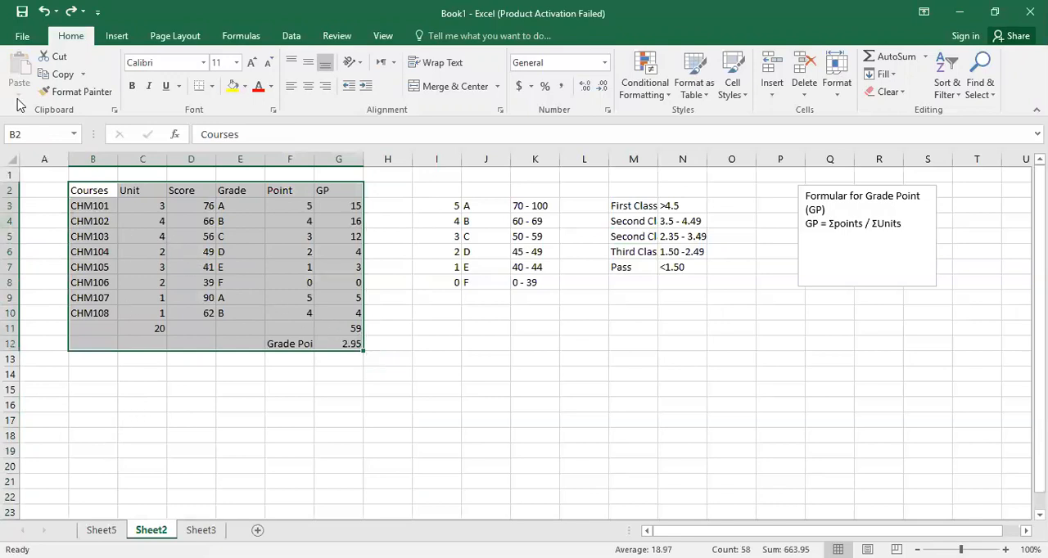
pyautogui.hotkey('ctrl', 'c')
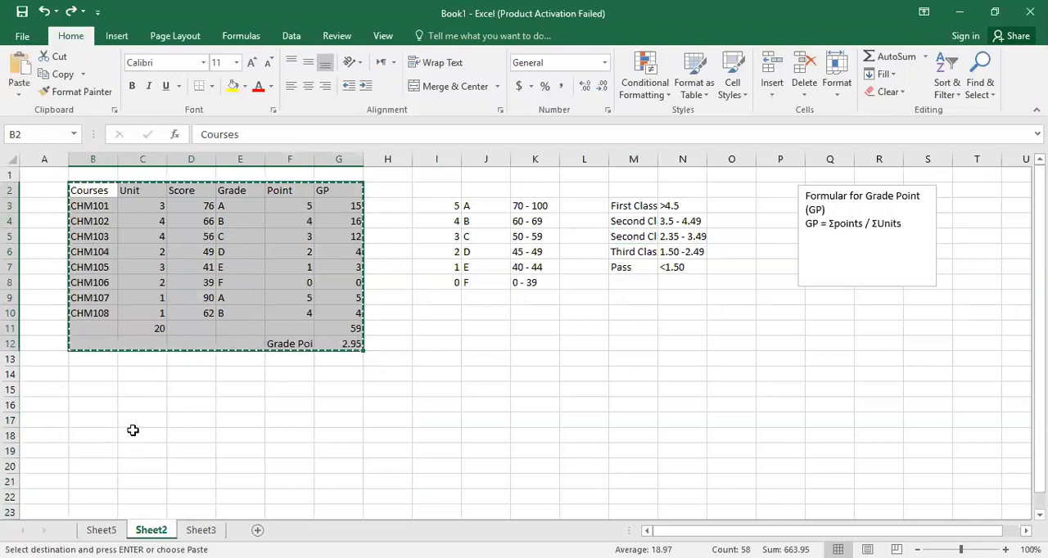
pyautogui.click(82, 406)
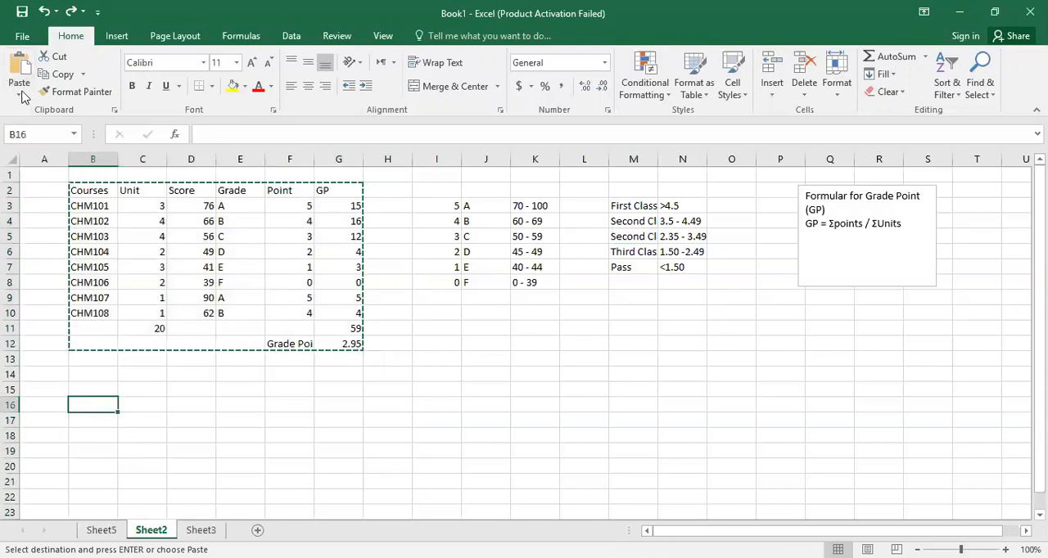
pyautogui.click(19, 93)
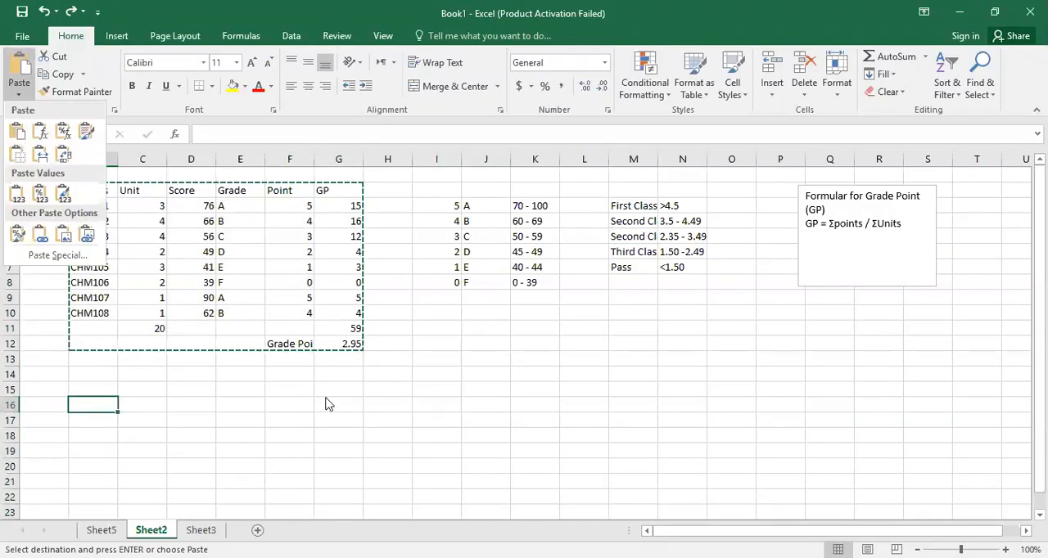
pyautogui.press('Escape')
pyautogui.press('Escape')
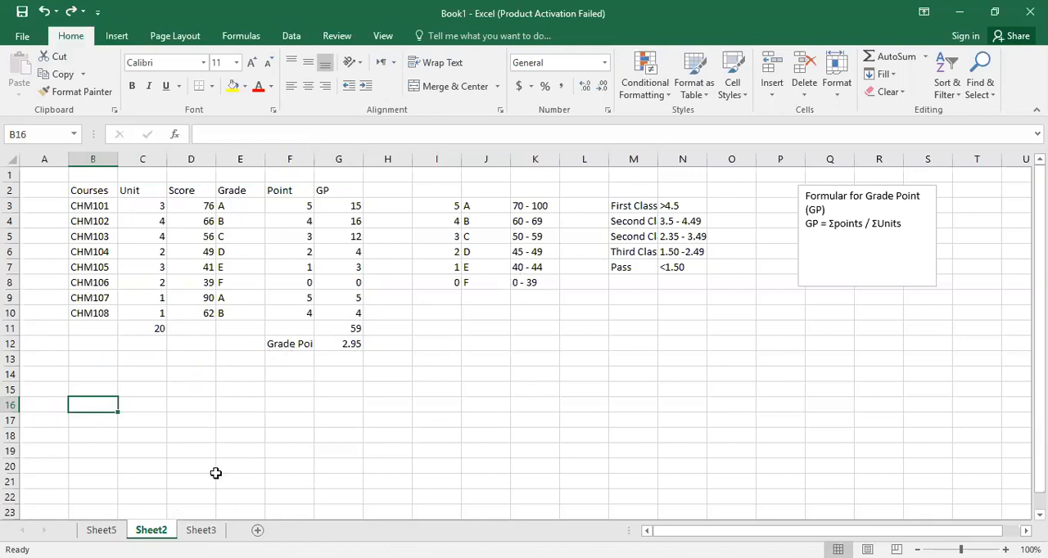
# On Sheet3, enter 2 for Opposite in D4 and 3 for Adjacent in D5.
pyautogui.click(201, 530)
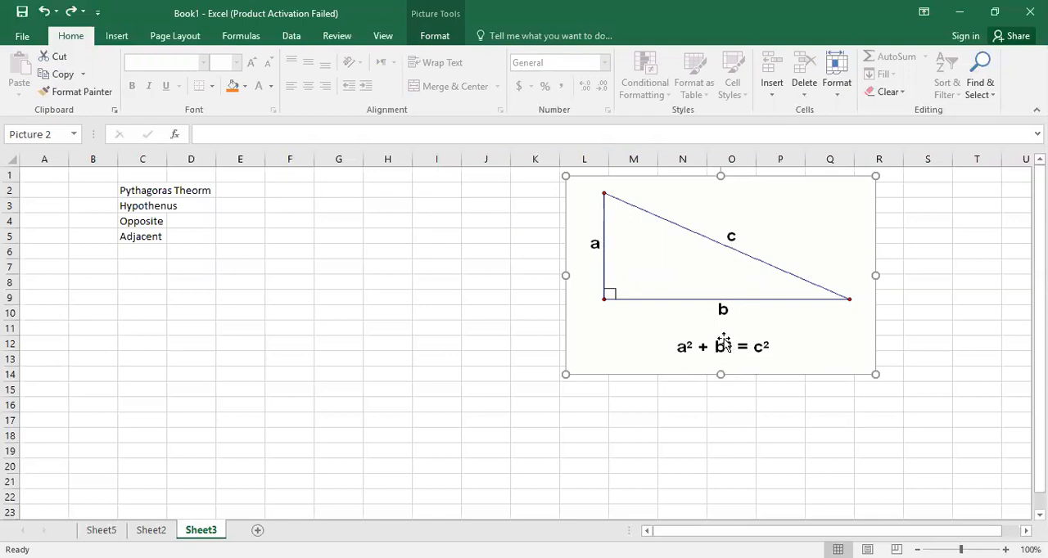
pyautogui.click(189, 221)
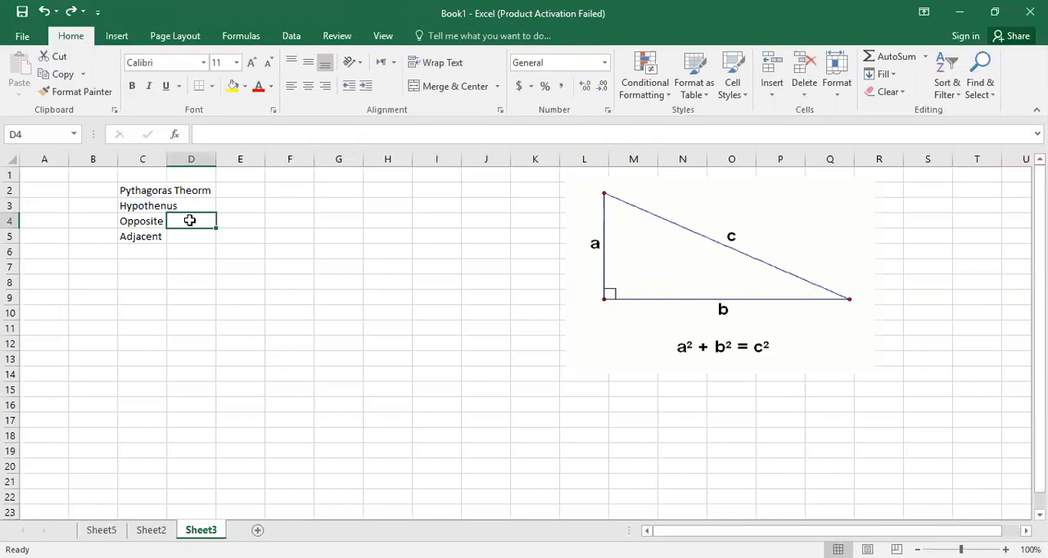
pyautogui.write('2')
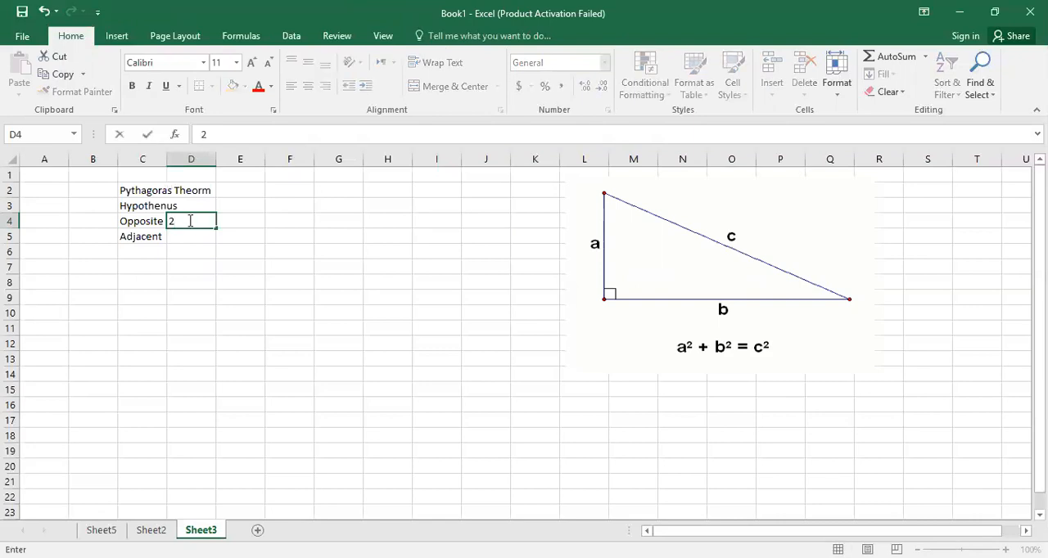
pyautogui.press('Return')
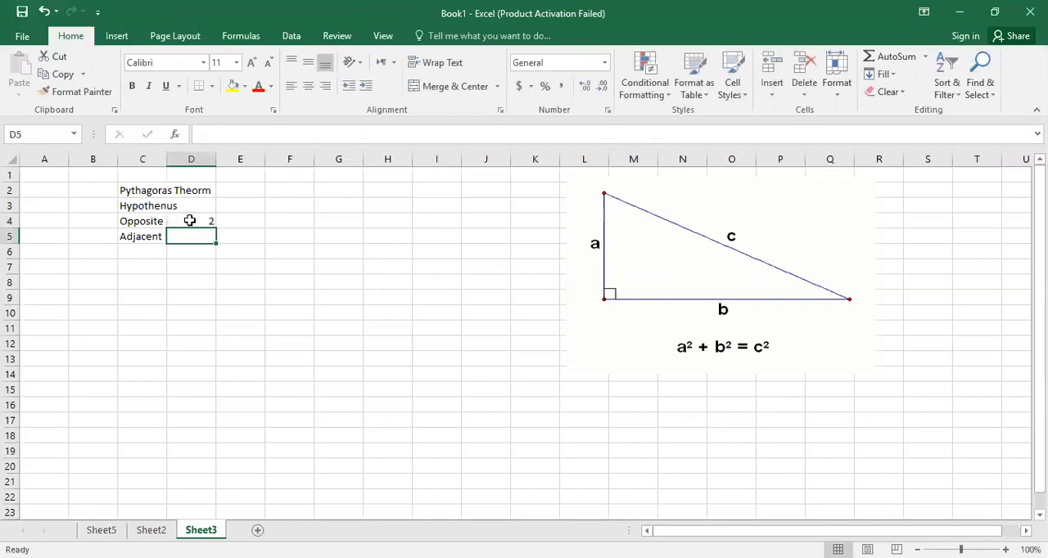
pyautogui.write('3')
pyautogui.press('Return')
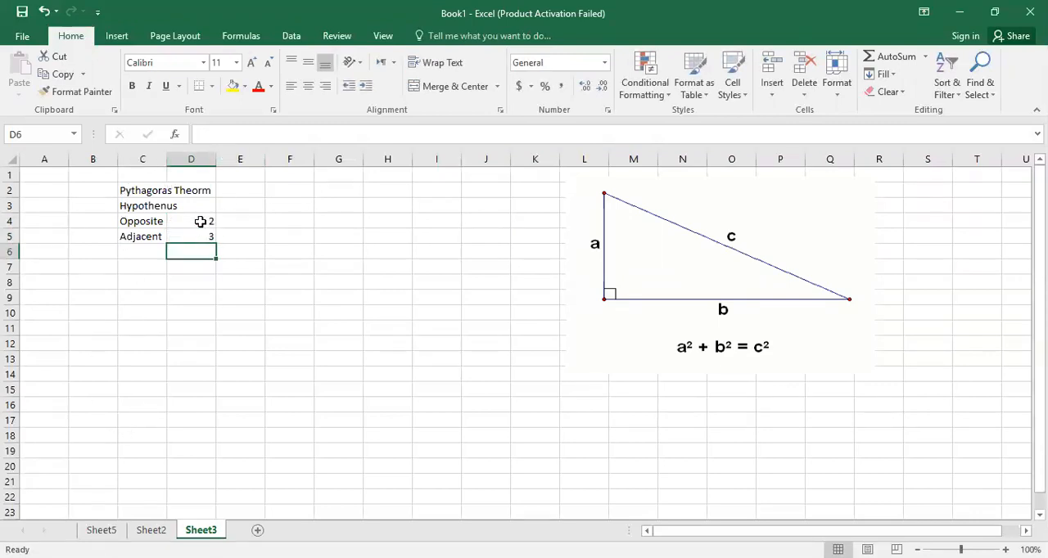
# Enter the formula =D4^2+D5^2 in D3 beside Hypothenus to add the squares of the two sides.
pyautogui.click(205, 223)
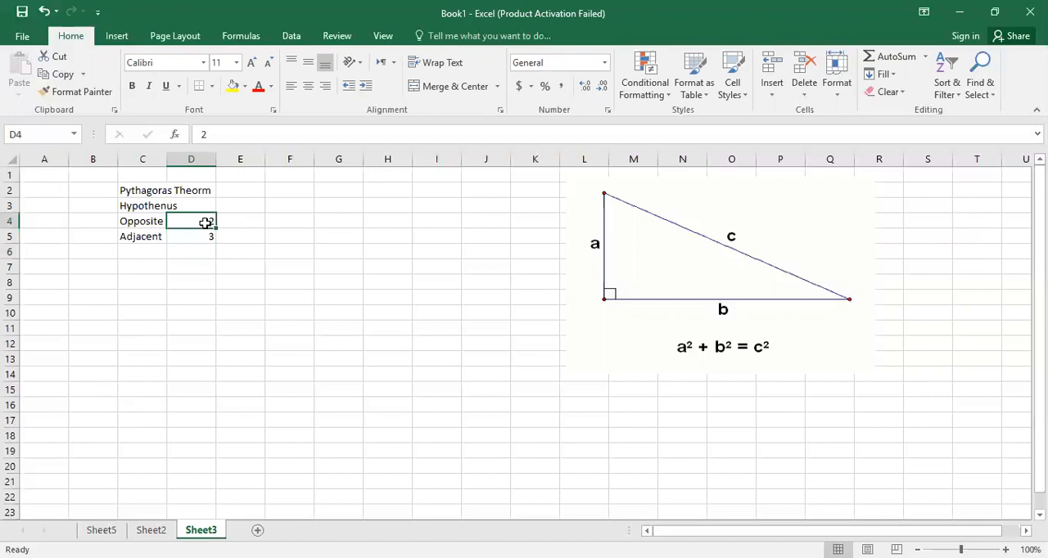
pyautogui.click(210, 240)
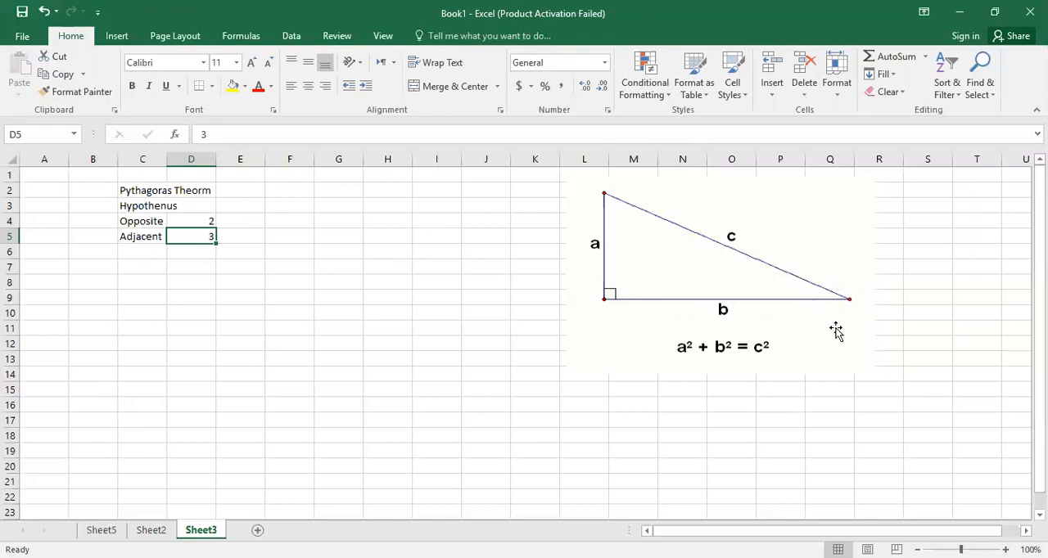
pyautogui.click(191, 205)
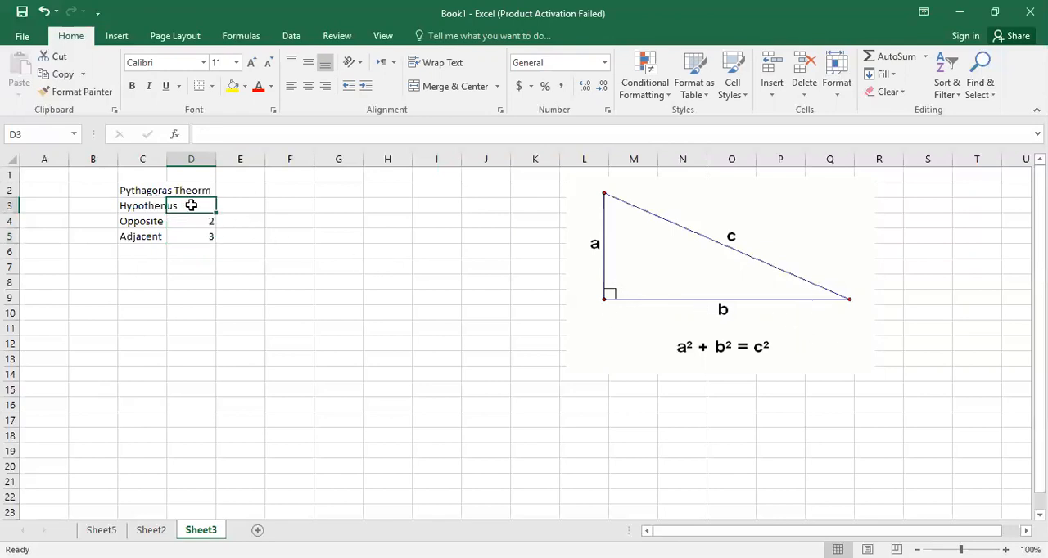
pyautogui.write('=')
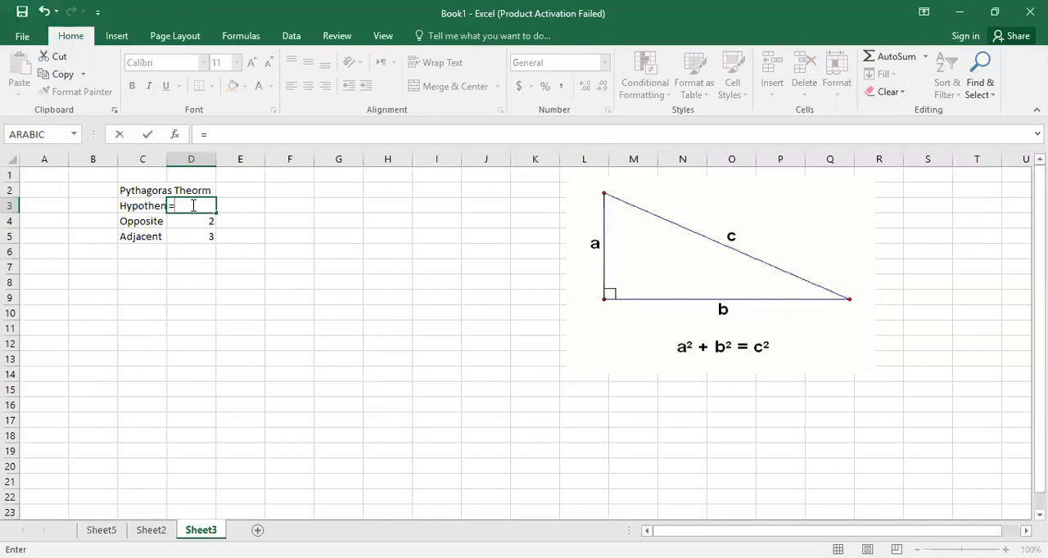
pyautogui.click(196, 222)
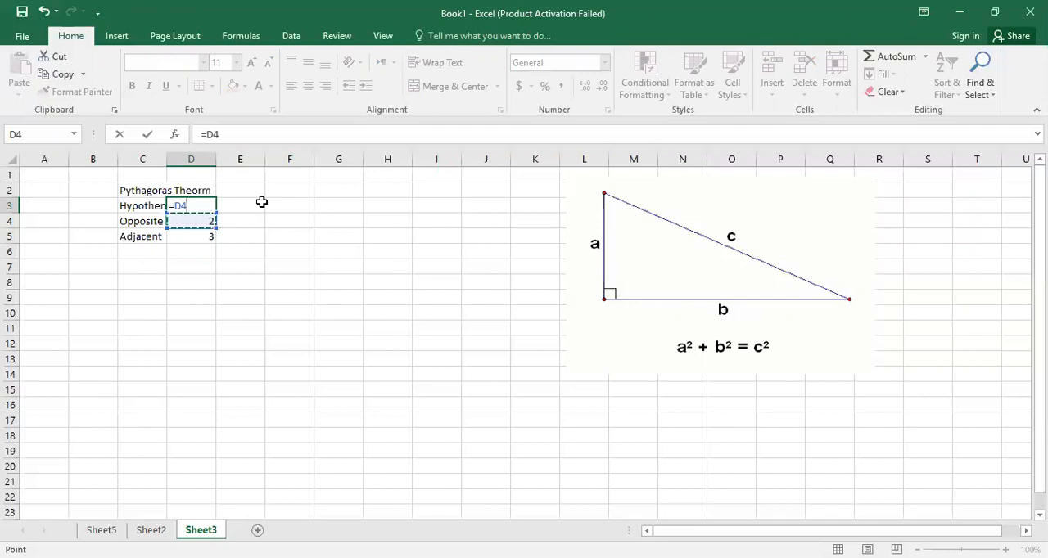
pyautogui.write('^2+')
pyautogui.click(198, 240)
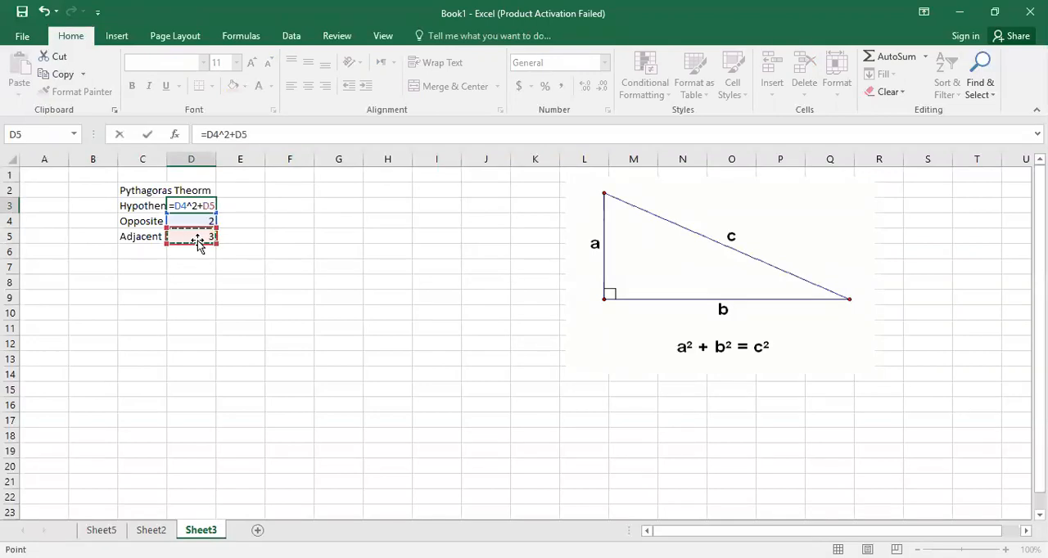
pyautogui.write('^2')
pyautogui.press('Return')
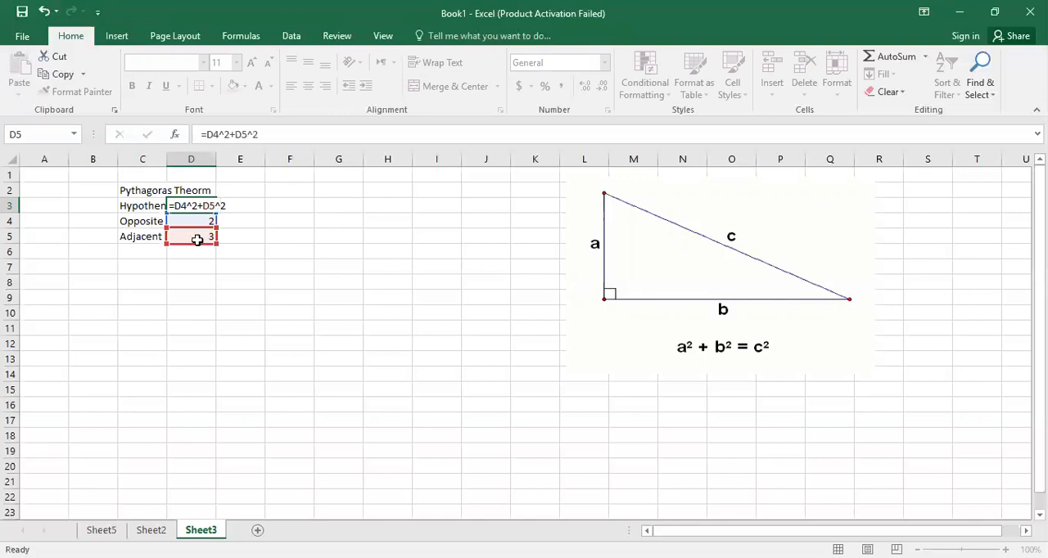
pyautogui.click(203, 206)
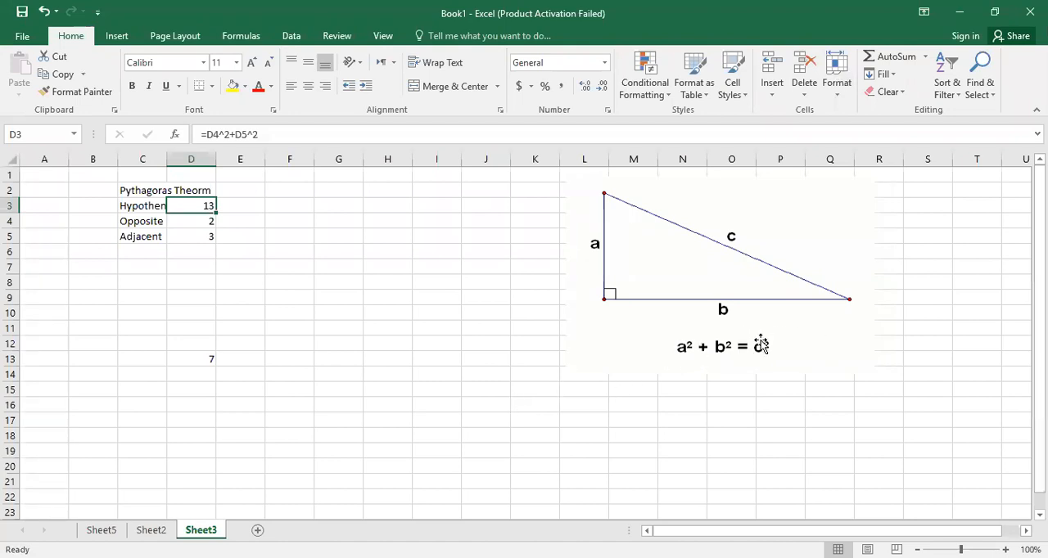
# Enter the formula =SQRT(D3) in E3 to take the square root of the summed squares.
pyautogui.click(248, 205)
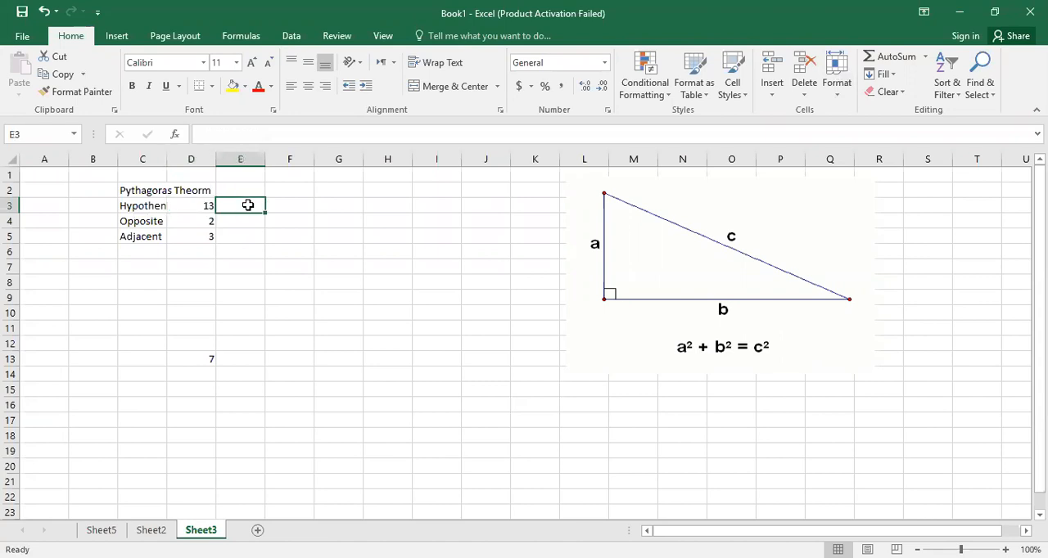
pyautogui.write('=')
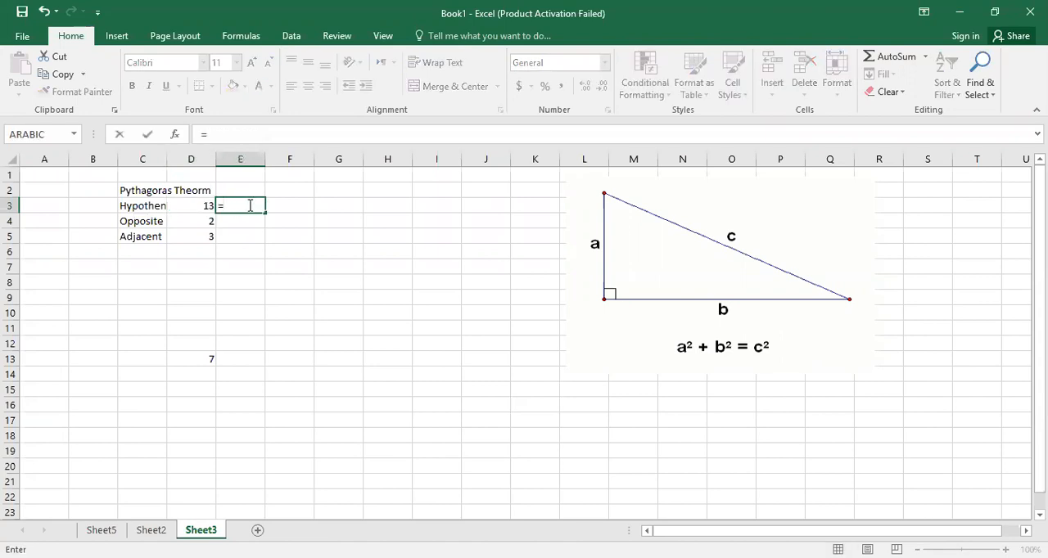
pyautogui.write('sq')
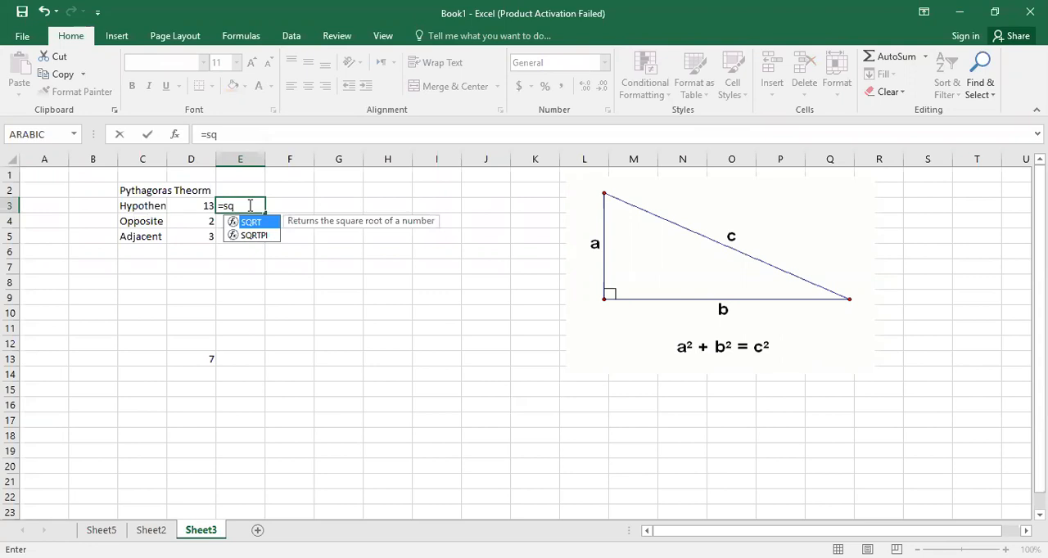
pyautogui.press('Tab')
pyautogui.click(187, 204)
pyautogui.press('Return')
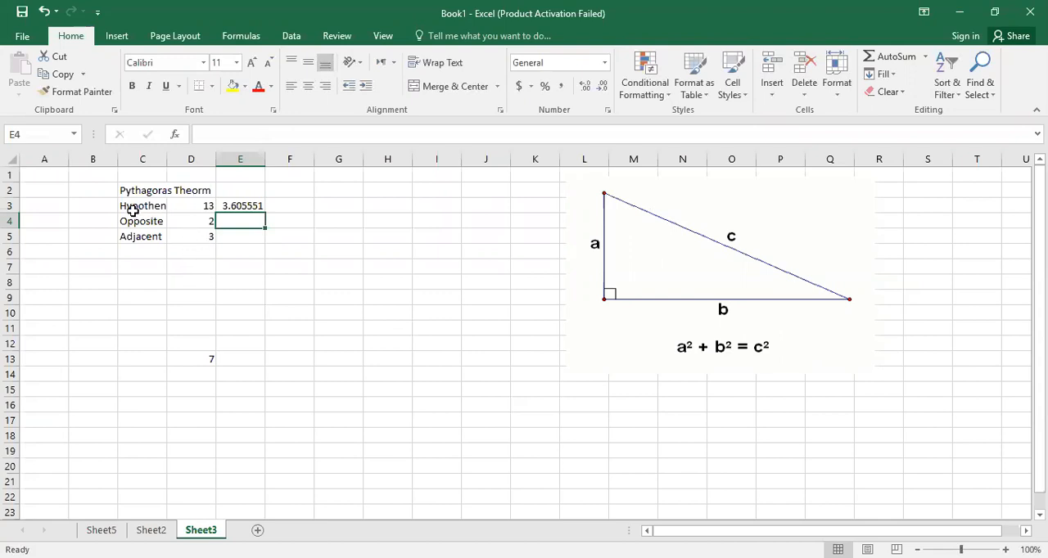
pyautogui.click(192, 264)
pyautogui.click(237, 206)
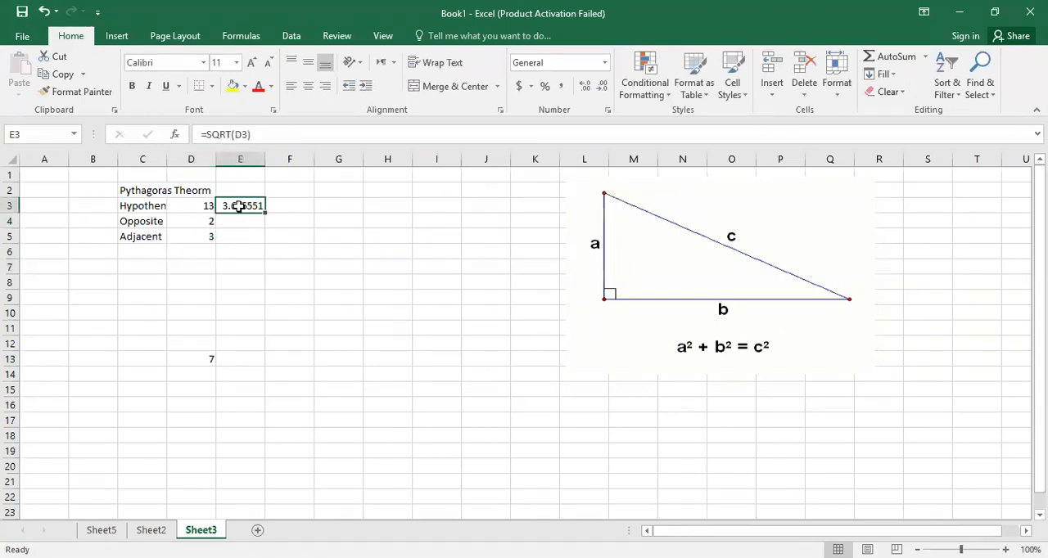
# Replace the Hypothenus formula in D3 with =SQRT(D5^2+D4^2) to calculate the side in a single cell.
pyautogui.click(203, 206)
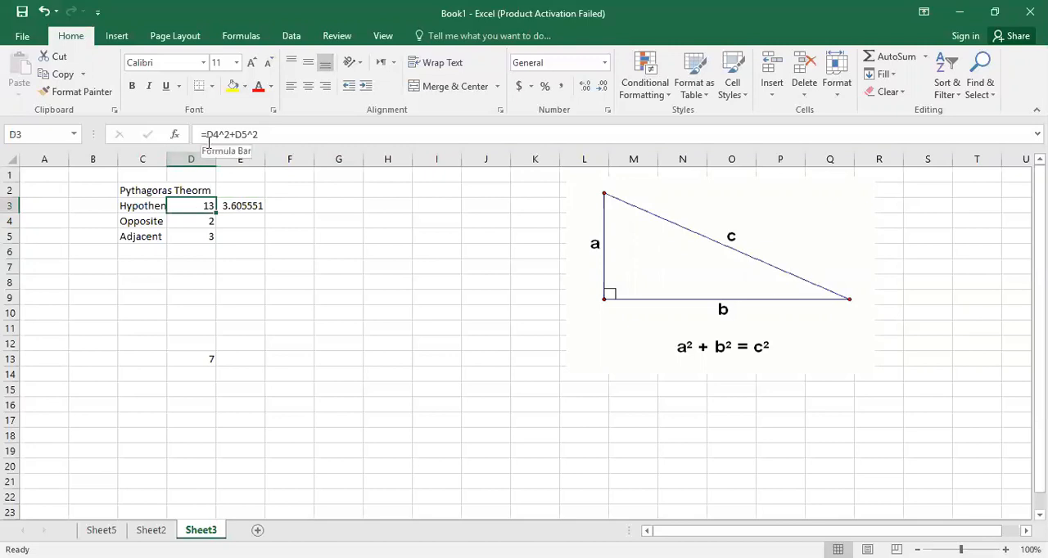
pyautogui.write('=')
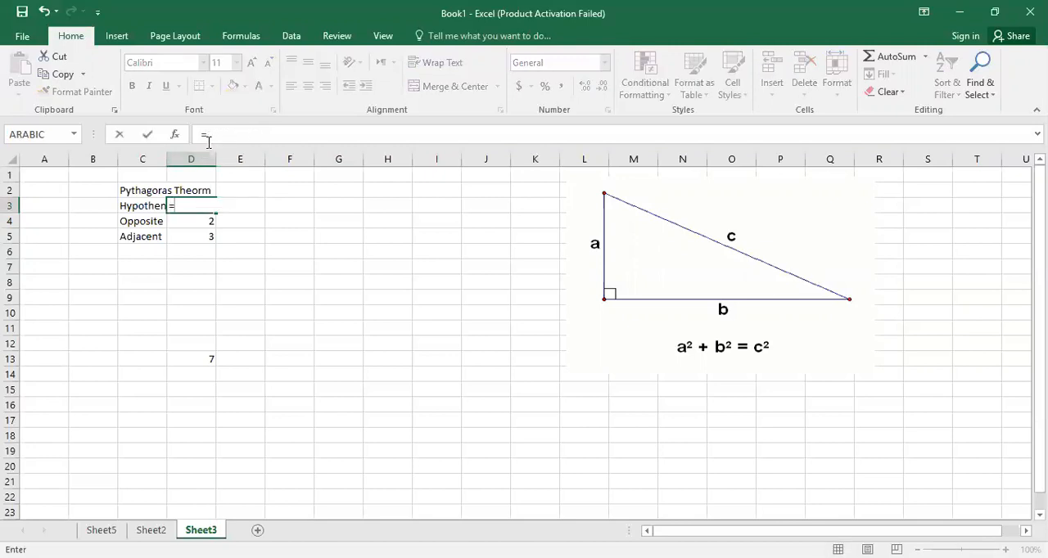
pyautogui.write('sqr')
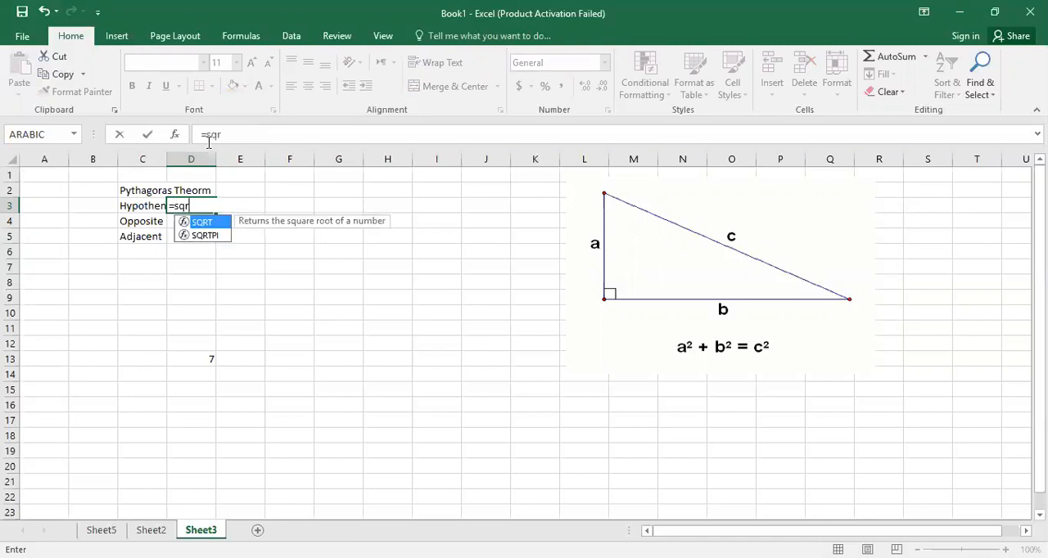
pyautogui.press('Tab')
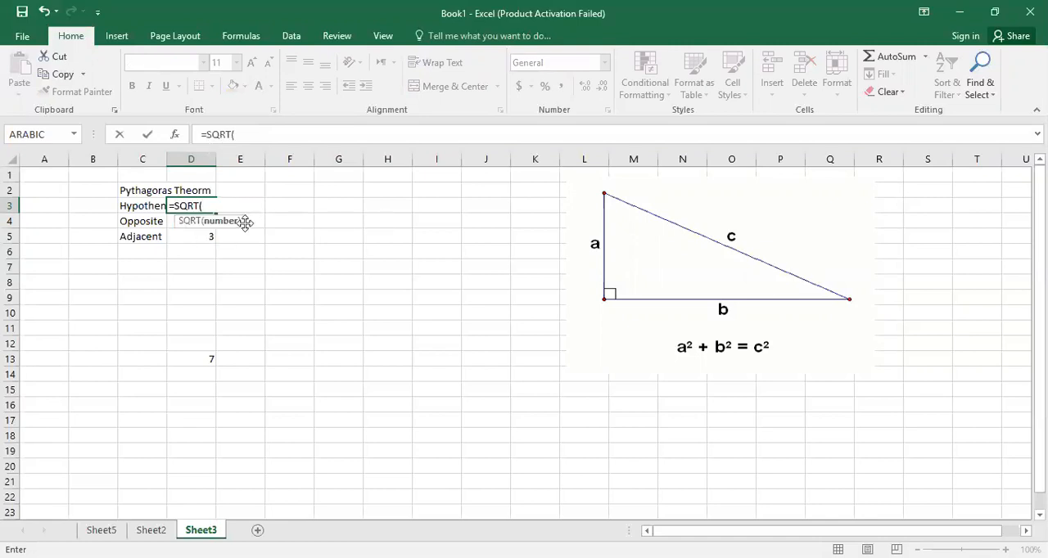
pyautogui.click(199, 237)
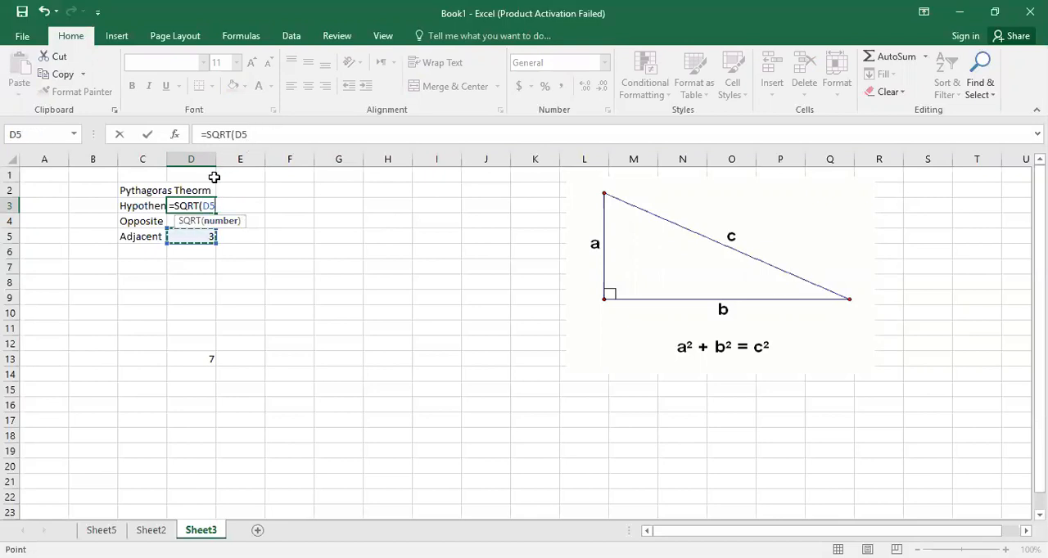
pyautogui.write('^2+')
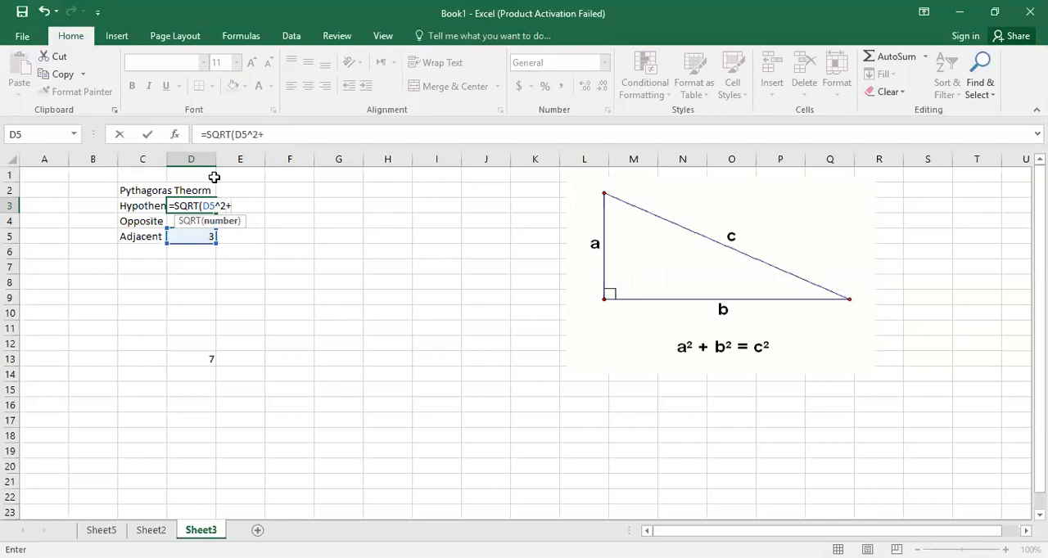
pyautogui.click(169, 223)
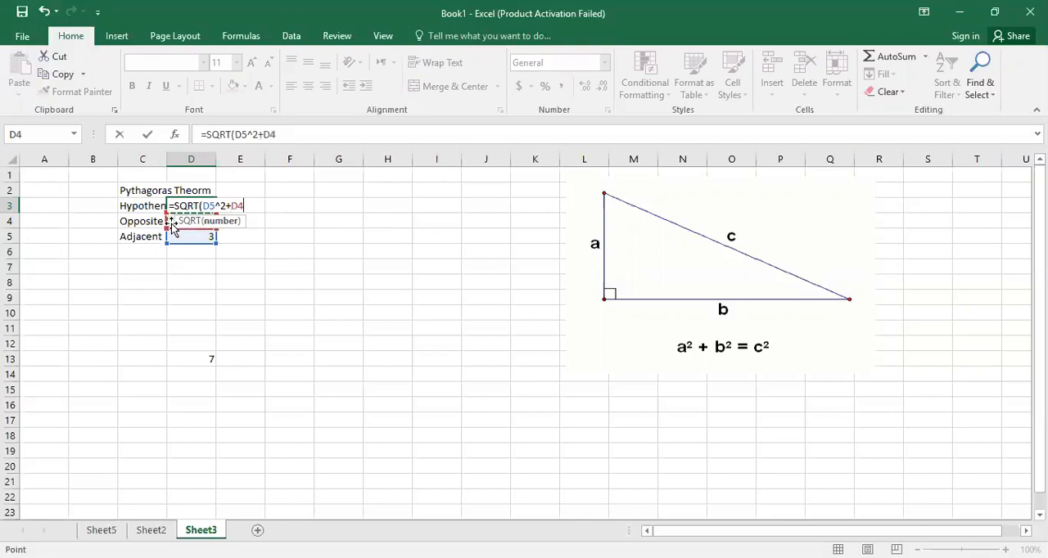
pyautogui.write('^2)')
pyautogui.press('Return')
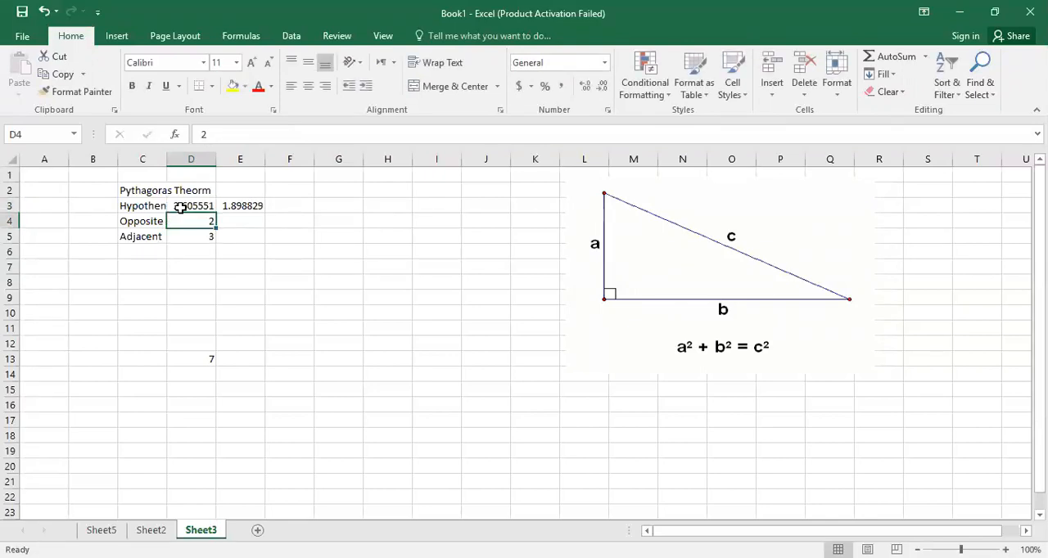
# Clear the separate square root formula from E3.
pyautogui.click(231, 205)
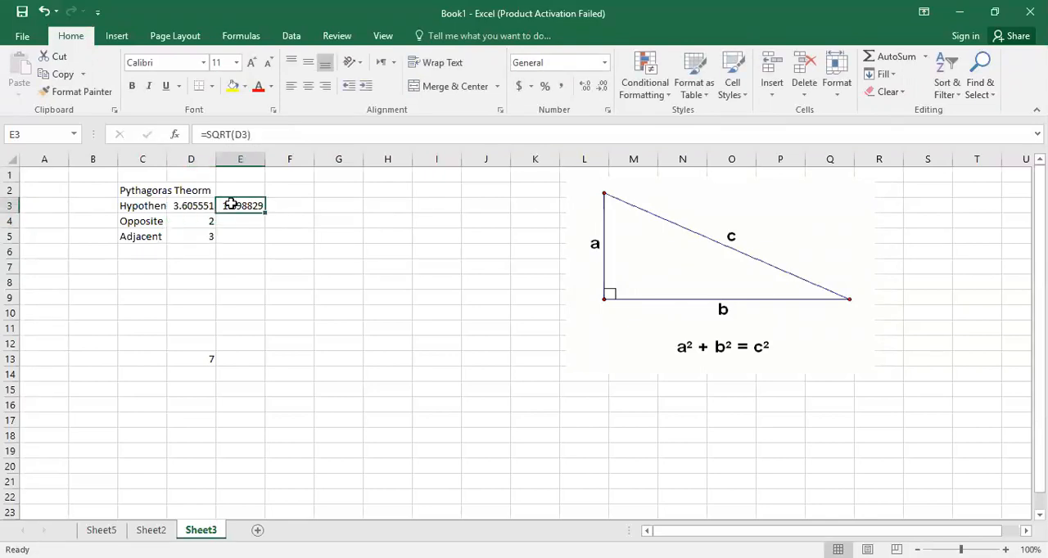
pyautogui.press('Delete')
pyautogui.click(189, 206)
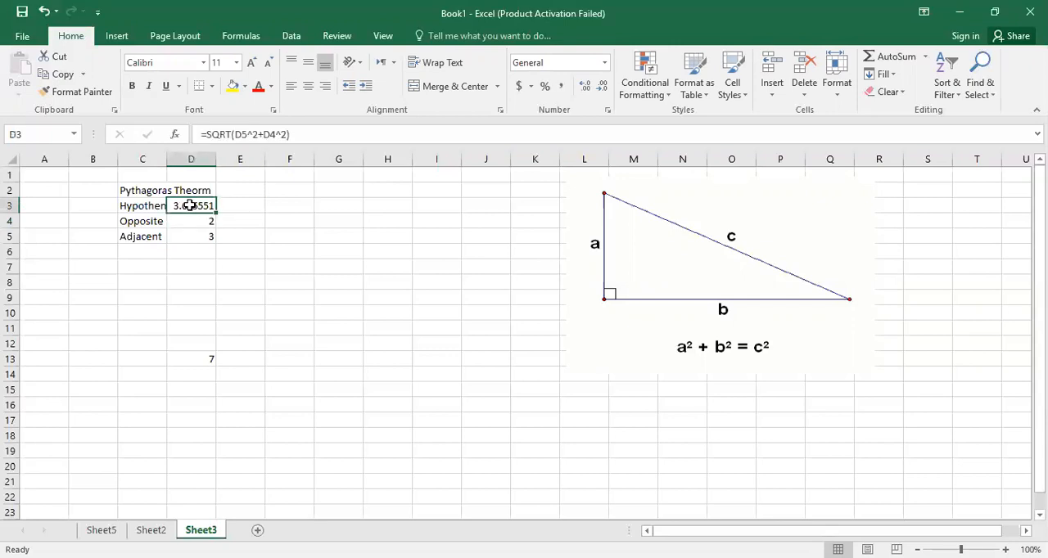
# Enter the Opposite values 4, 6 and 8 in E4:G4 and the Adjacent values 5, 7 and 9 in E5:G5.
pyautogui.click(242, 225)
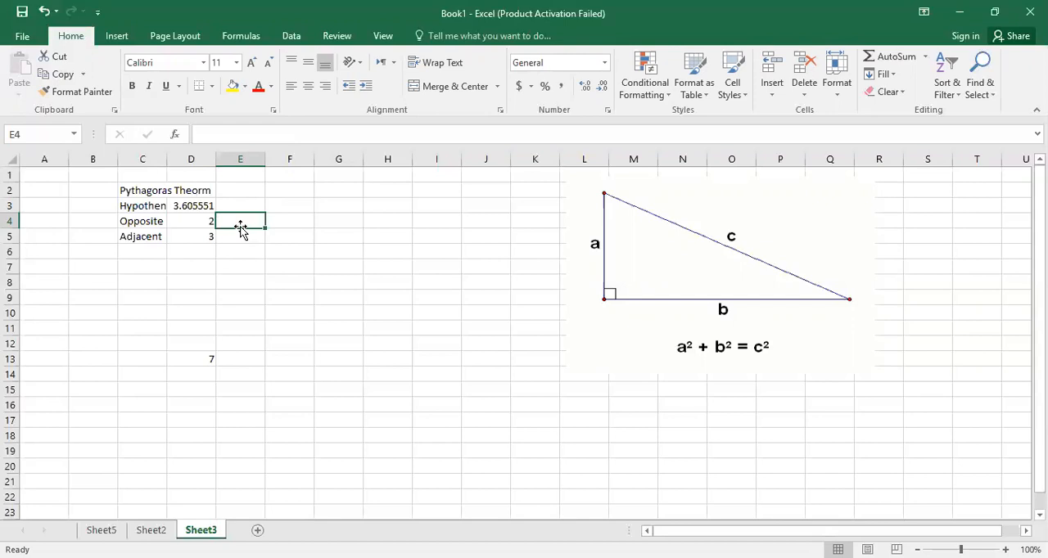
pyautogui.write('4')
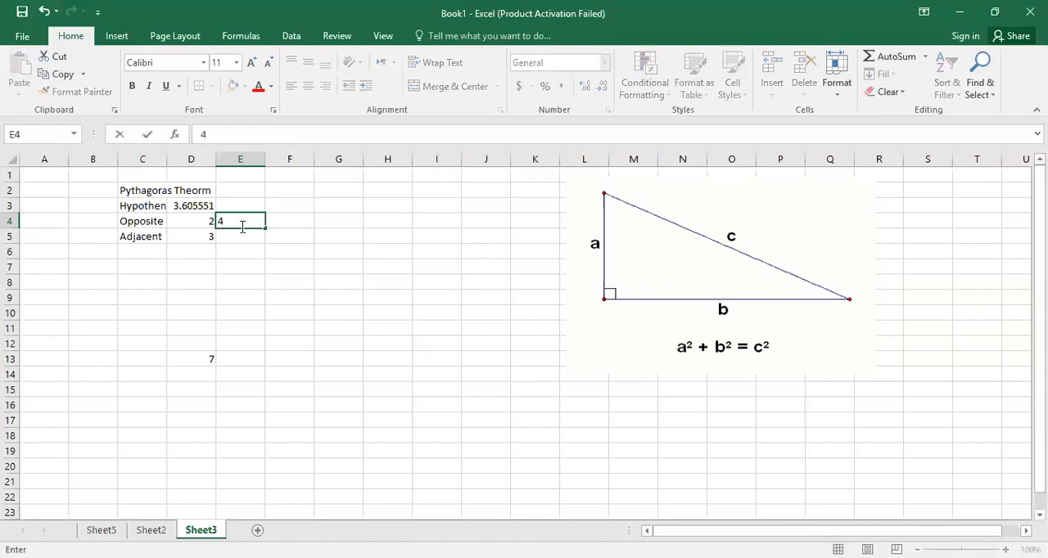
pyautogui.press('Return')
pyautogui.write('5')
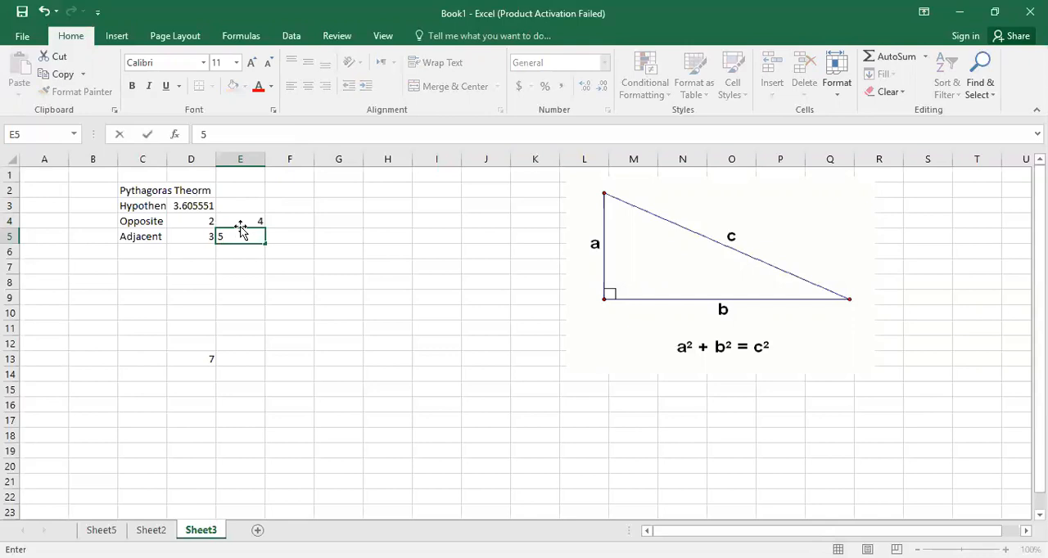
pyautogui.press('Return')
pyautogui.click(281, 220)
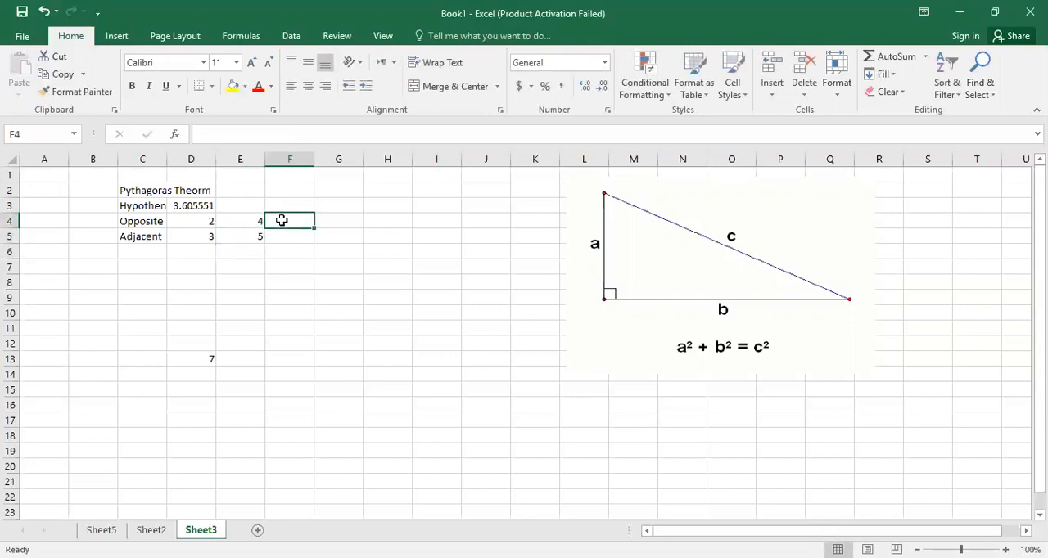
pyautogui.write('6')
pyautogui.press('Return')
pyautogui.write('7')
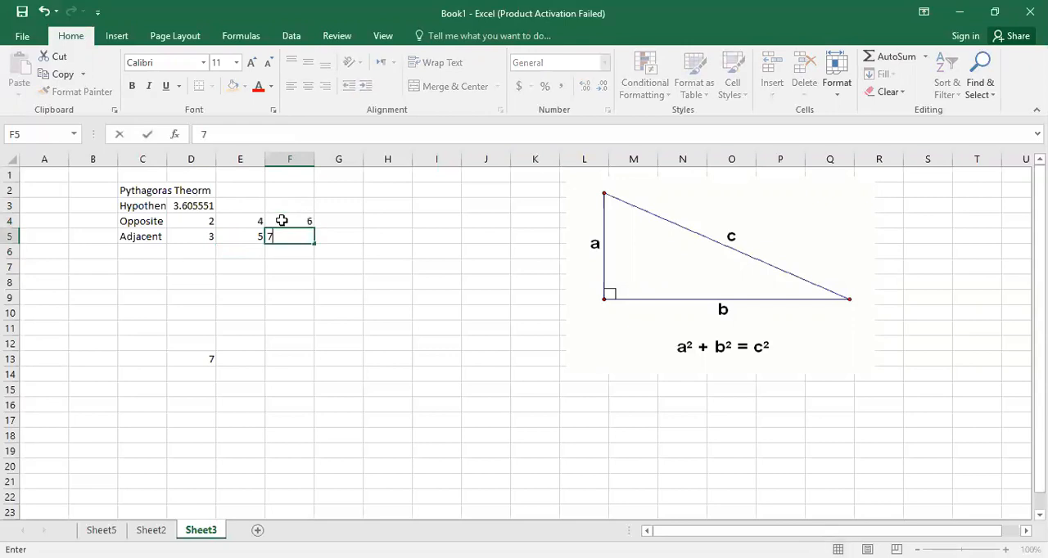
pyautogui.press('Return')
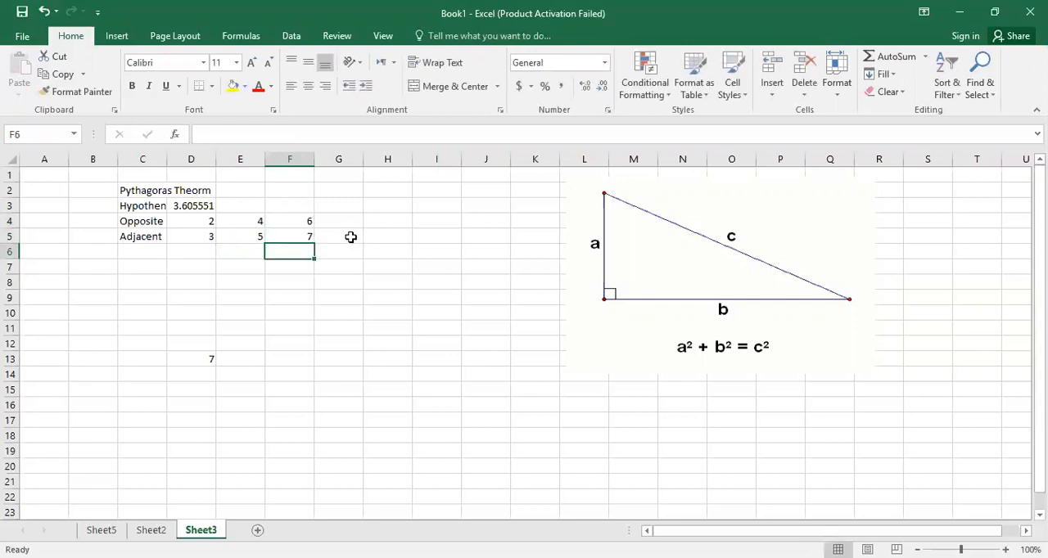
pyautogui.click(351, 220)
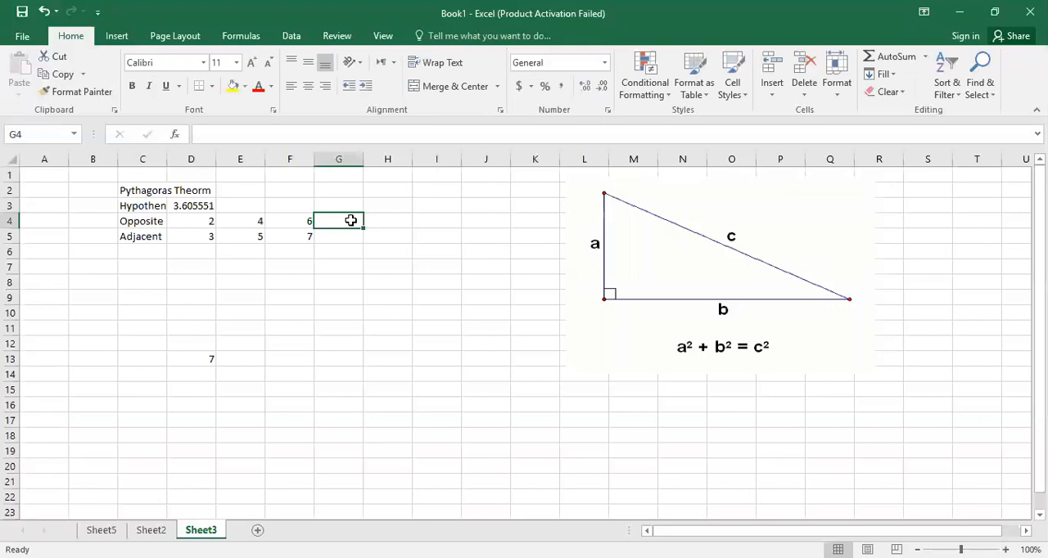
pyautogui.write('8')
pyautogui.press('Return')
pyautogui.write('9')
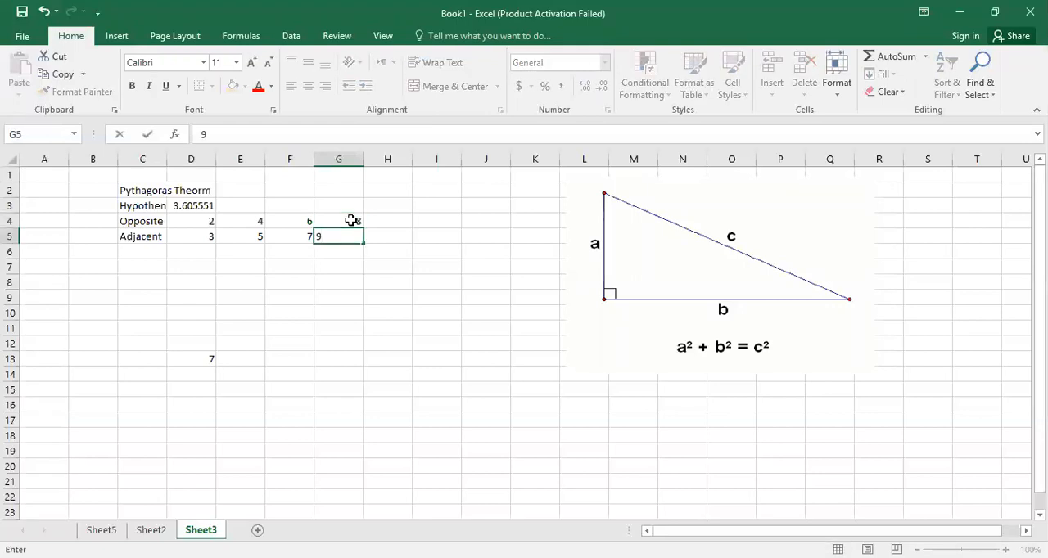
pyautogui.press('Return')
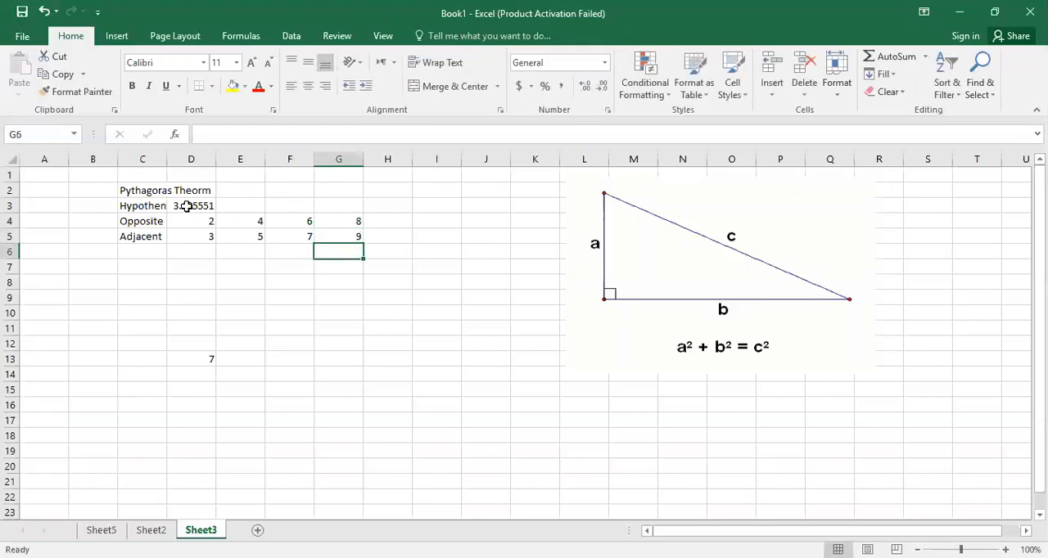
# Fill the Hypothenus formula from D3 across to G3 and reduce the results to one decimal place.
pyautogui.click(188, 207)
pyautogui.moveTo(214, 210); pyautogui.dragTo(348, 208)
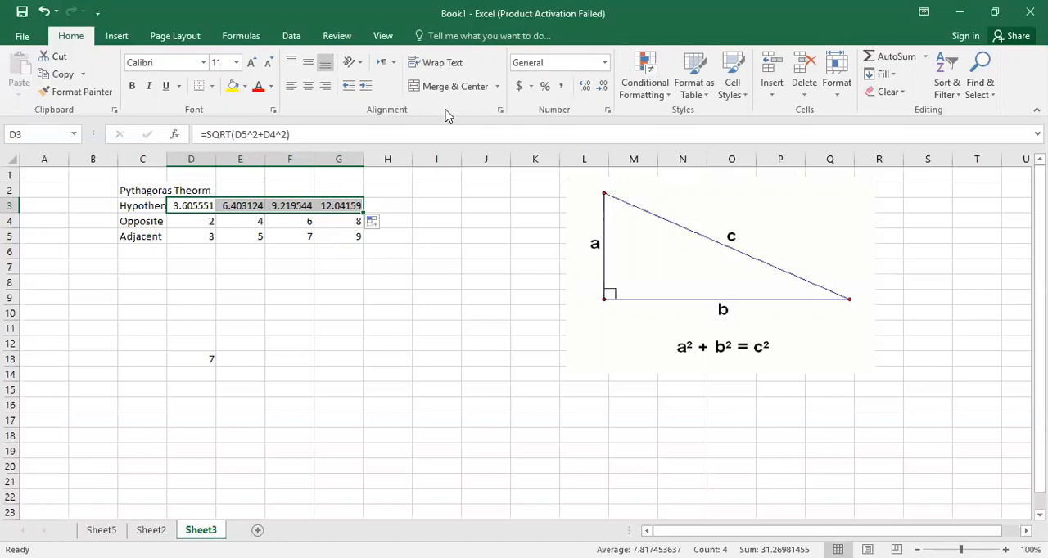
pyautogui.click(604, 88)
pyautogui.click(605, 88)
pyautogui.click(604, 88)
pyautogui.click(605, 89)
pyautogui.click(607, 90)
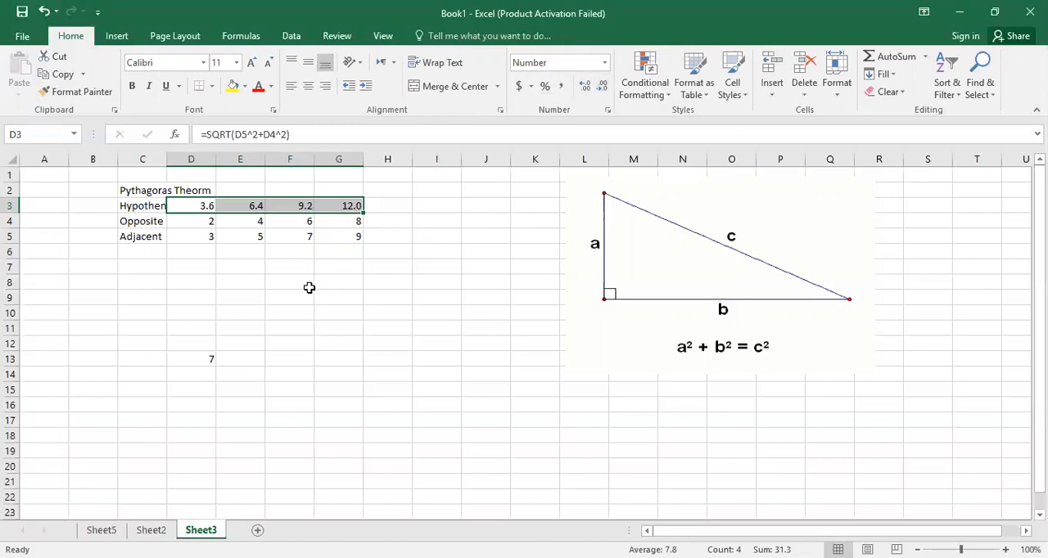
# Delete the stray value from D13 below the Pythagoras table.
pyautogui.click(156, 309)
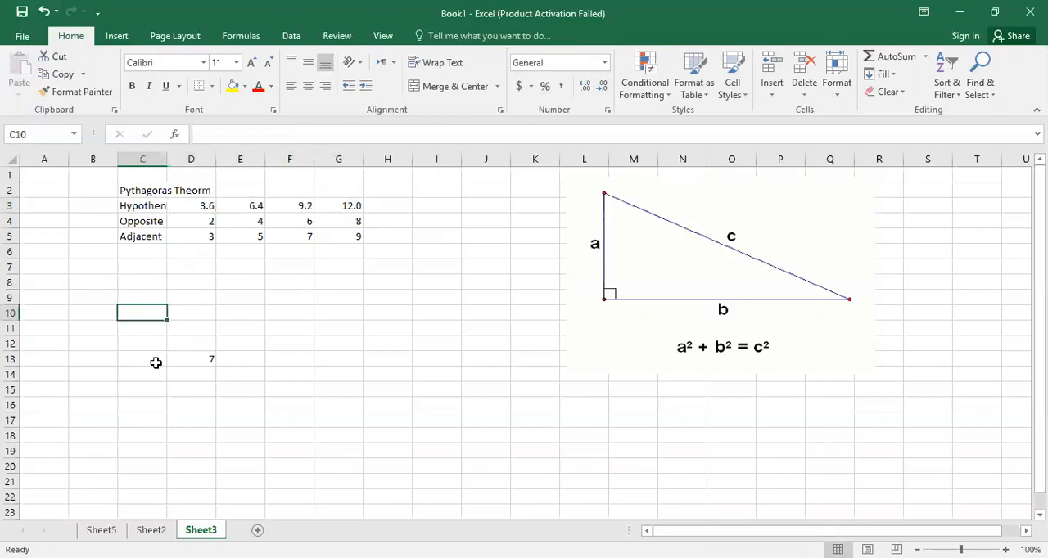
pyautogui.click(203, 361)
pyautogui.press('Delete')
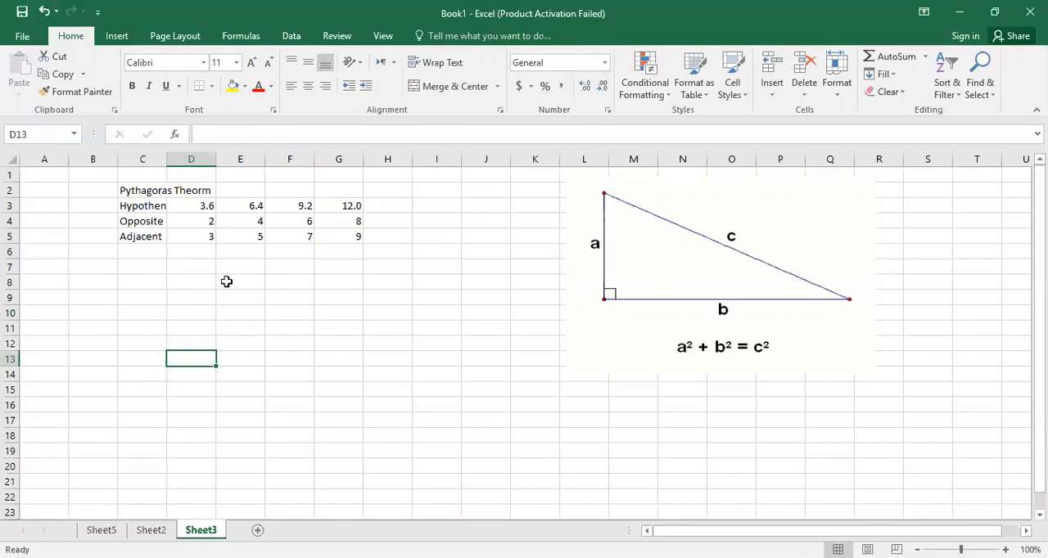